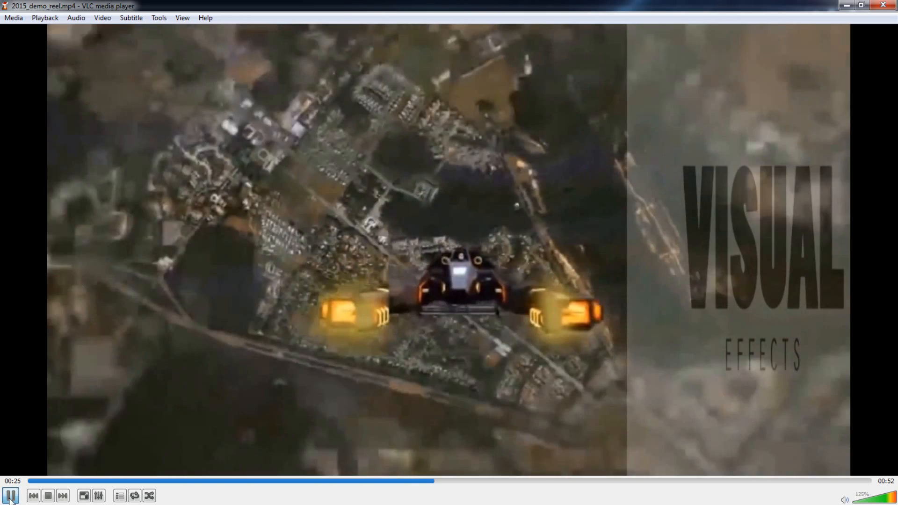
Pause the playback of the 2015_demo_reel.mp4 video
{"action": "left_click", "coordinate": [11, 495]}
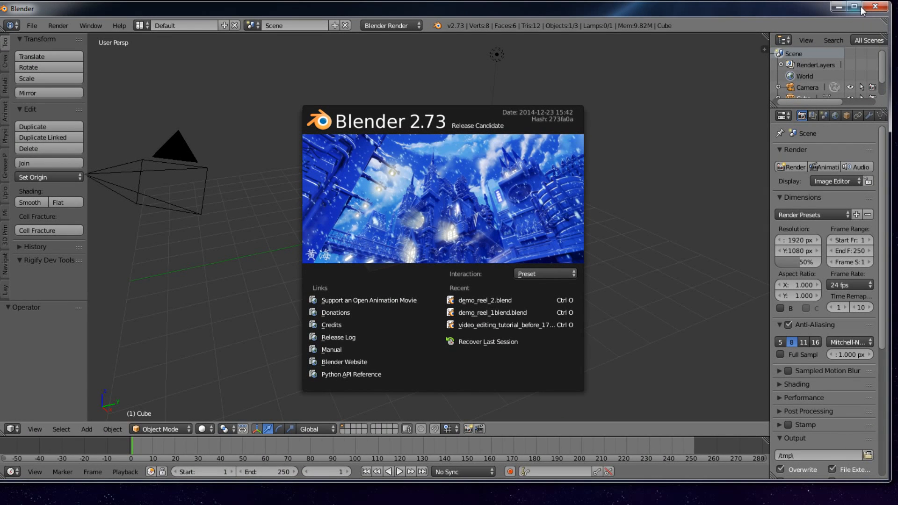
Switch to Blender, maximize its window and dismiss the splash screen
{"action": "left_click", "coordinate": [854, 7]}
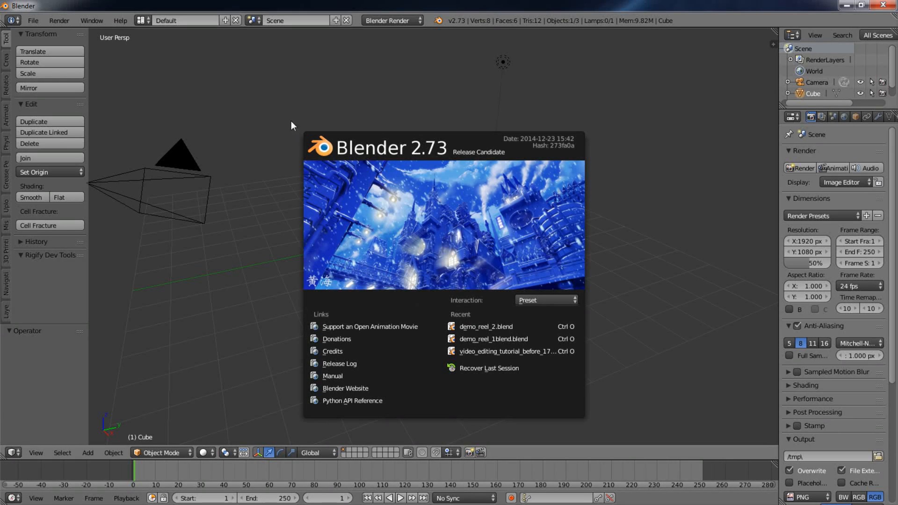
{"action": "left_click", "coordinate": [268, 112]}
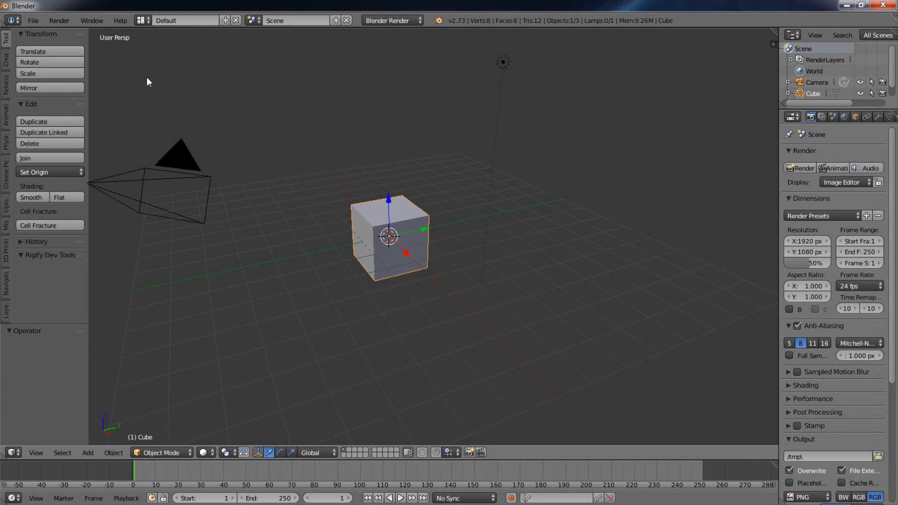
Set Select With to Left in the input preferences, save the user settings and close the preferences
{"action": "left_click", "coordinate": [33, 20]}
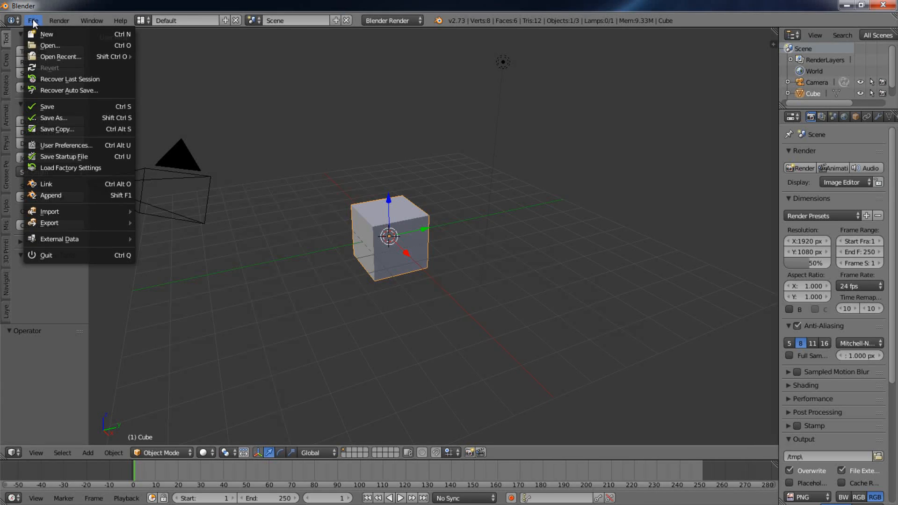
{"action": "left_click", "coordinate": [64, 145]}
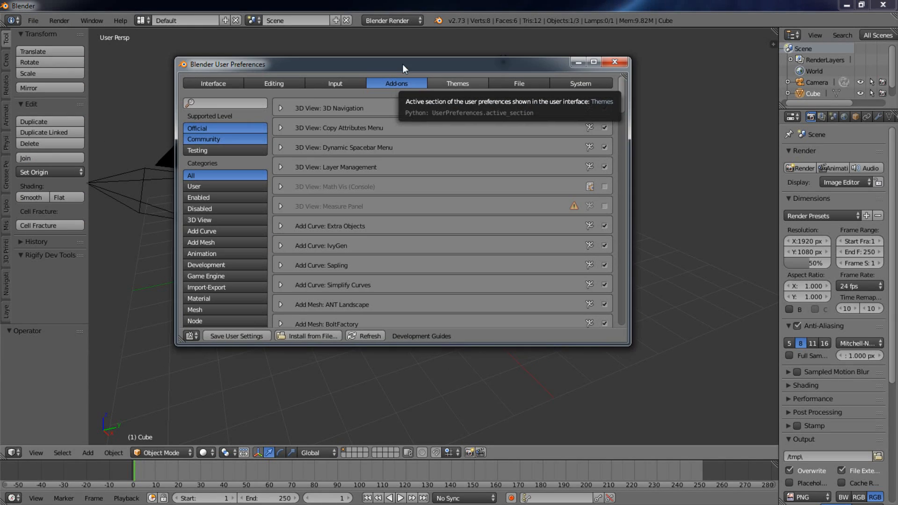
{"action": "left_click", "coordinate": [347, 81]}
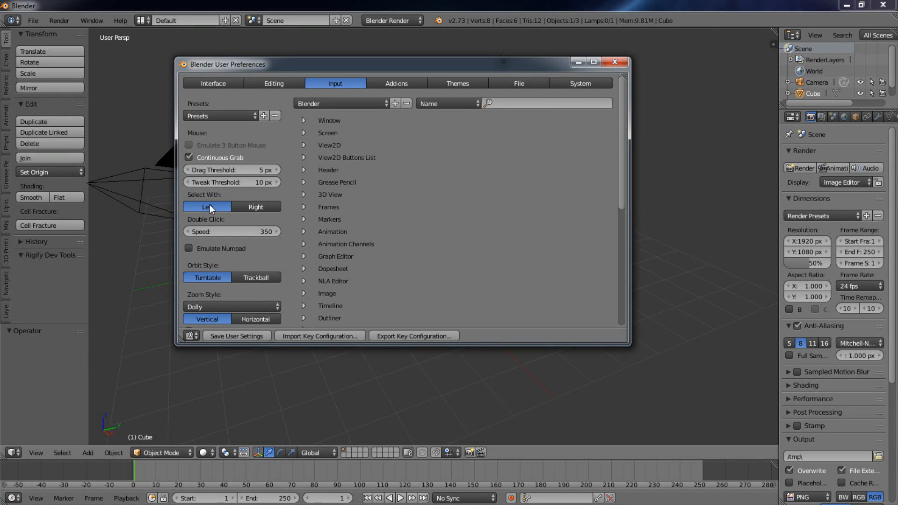
{"action": "left_click", "coordinate": [249, 336]}
{"action": "left_click", "coordinate": [616, 62]}
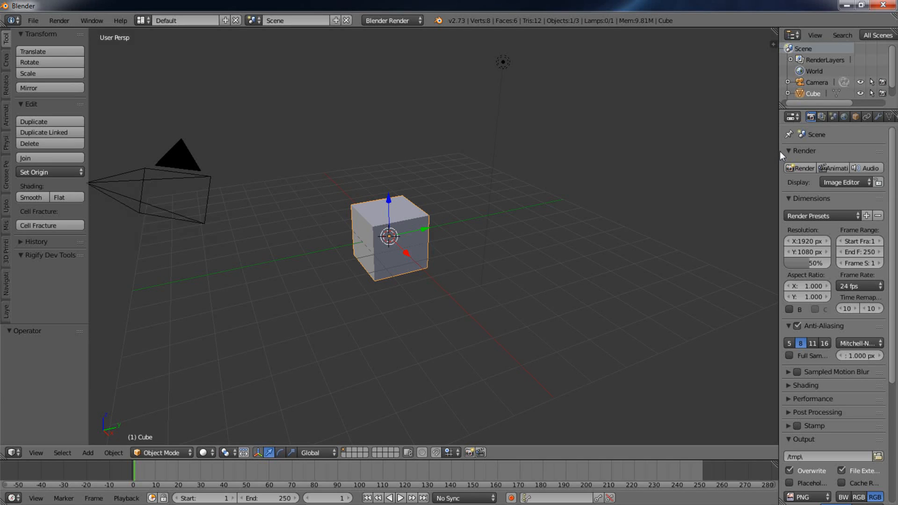
Enlarge the Properties editor by widening it and shrinking the Outliner above it
{"action": "left_click_drag", "start_coordinate": [779, 150], "coordinate": [668, 143]}
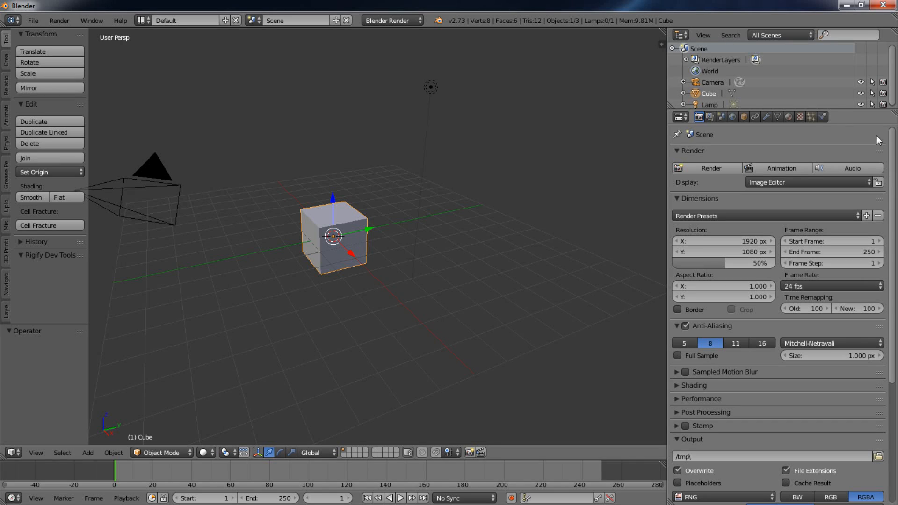
{"action": "left_click_drag", "start_coordinate": [836, 111], "coordinate": [835, 63]}
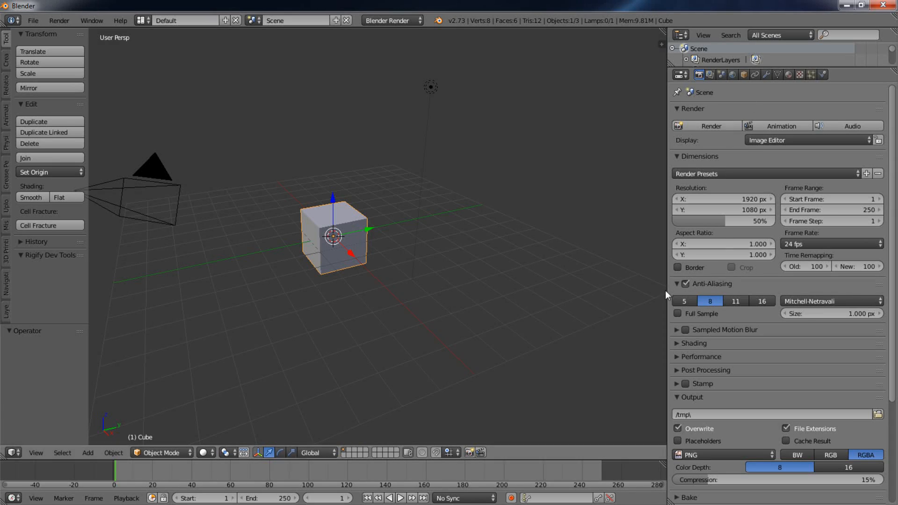
{"action": "left_click_drag", "start_coordinate": [669, 288], "coordinate": [655, 288]}
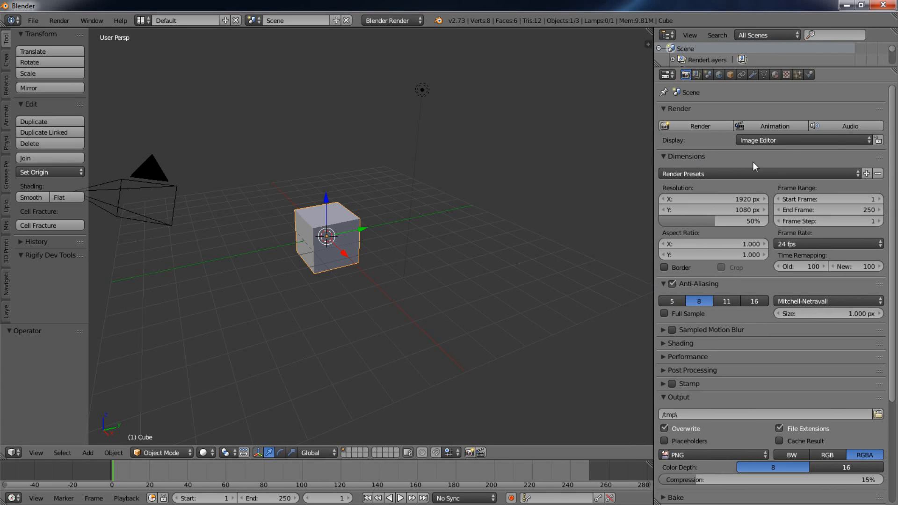
Set the render display to New Window
{"action": "left_click", "coordinate": [868, 137]}
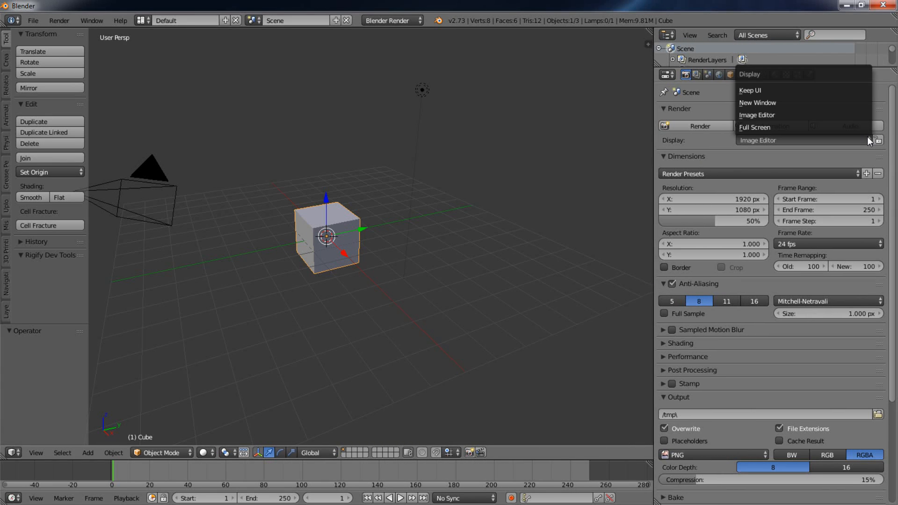
{"action": "left_click", "coordinate": [843, 103]}
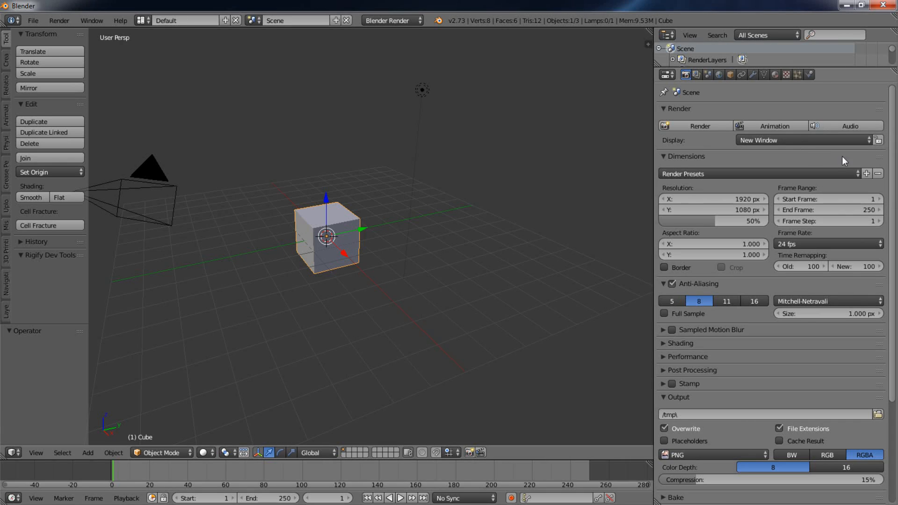
Apply the HDTV 1080p render preset and set the frame rate to 29.97 fps
{"action": "left_click", "coordinate": [858, 172]}
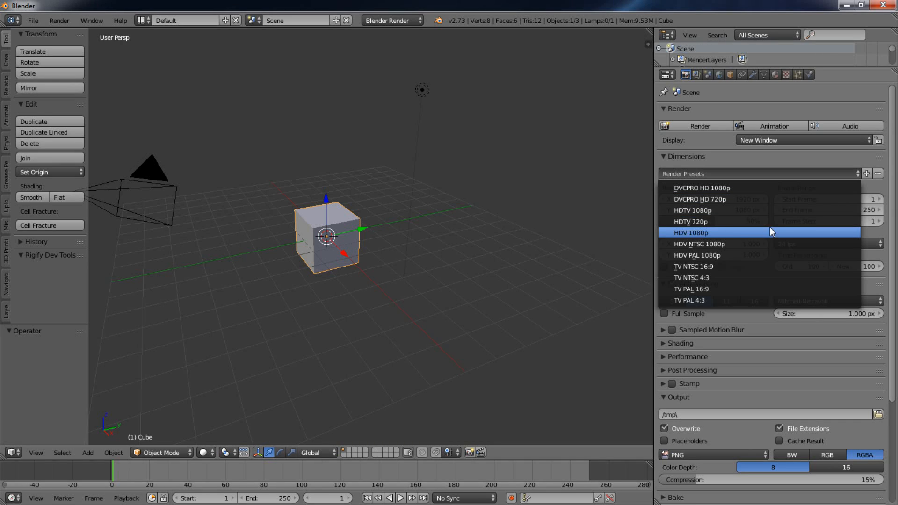
{"action": "left_click", "coordinate": [731, 211]}
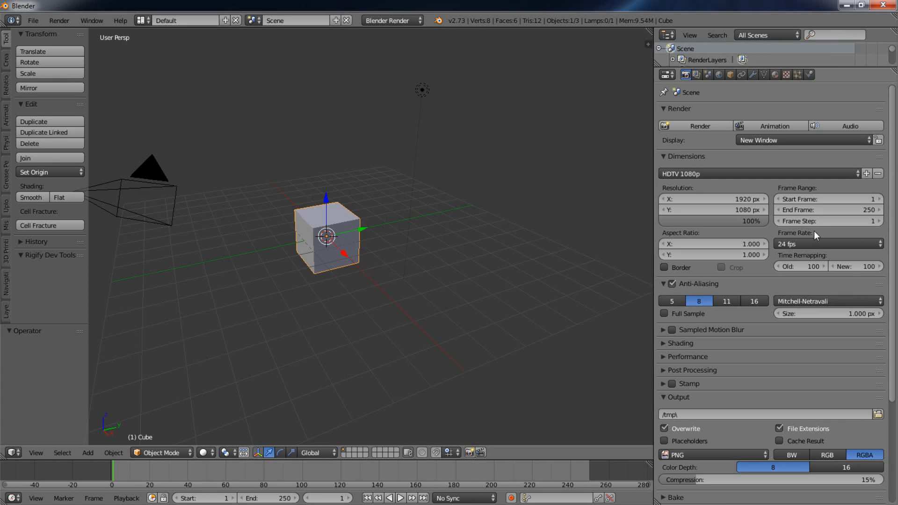
{"action": "left_click", "coordinate": [881, 244]}
{"action": "left_click", "coordinate": [854, 291]}
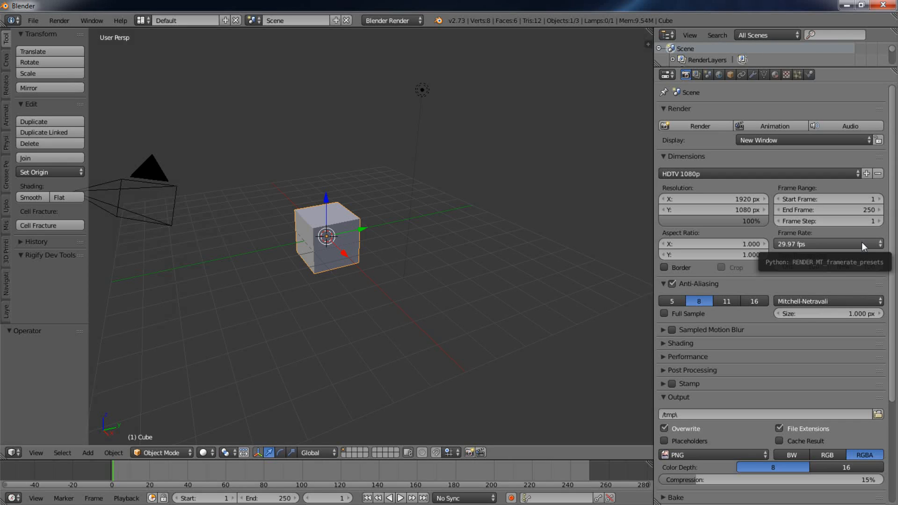
Set the render output path to a new folder named tutorial_dec_29 created on the Desktop
{"action": "left_click_drag", "start_coordinate": [892, 240], "coordinate": [893, 315]}
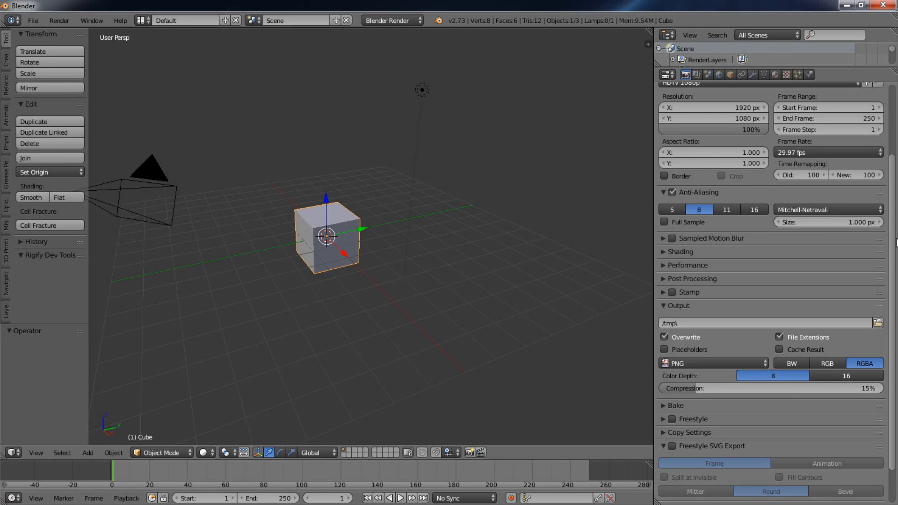
{"action": "left_click_drag", "start_coordinate": [894, 248], "coordinate": [896, 269]}
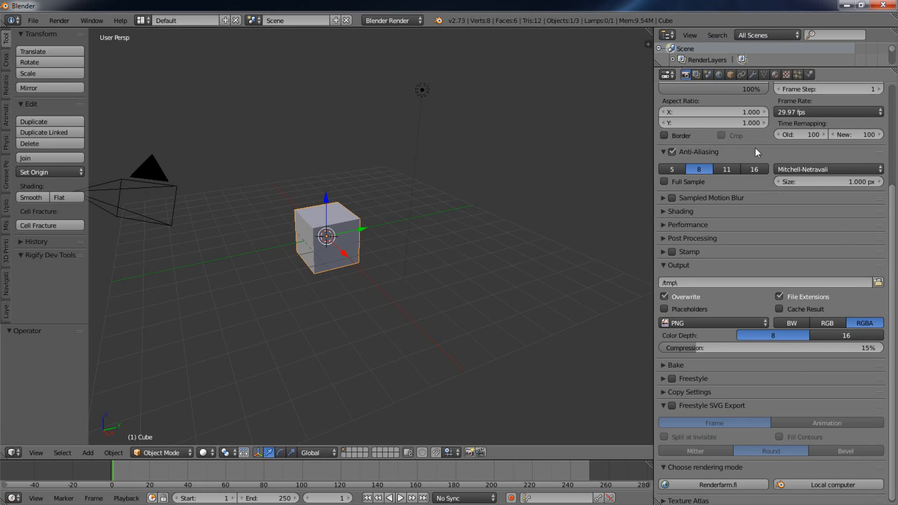
{"action": "left_click", "coordinate": [663, 151]}
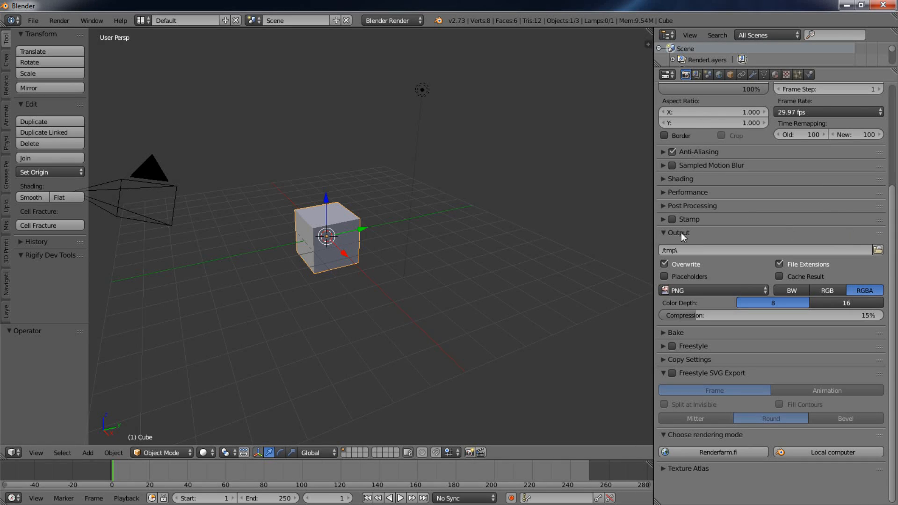
{"action": "left_click", "coordinate": [878, 251]}
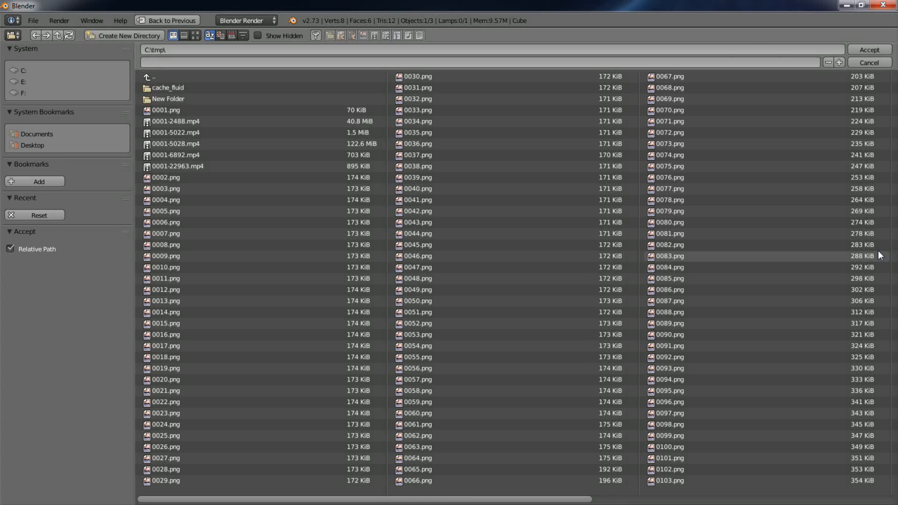
{"action": "left_click", "coordinate": [38, 146]}
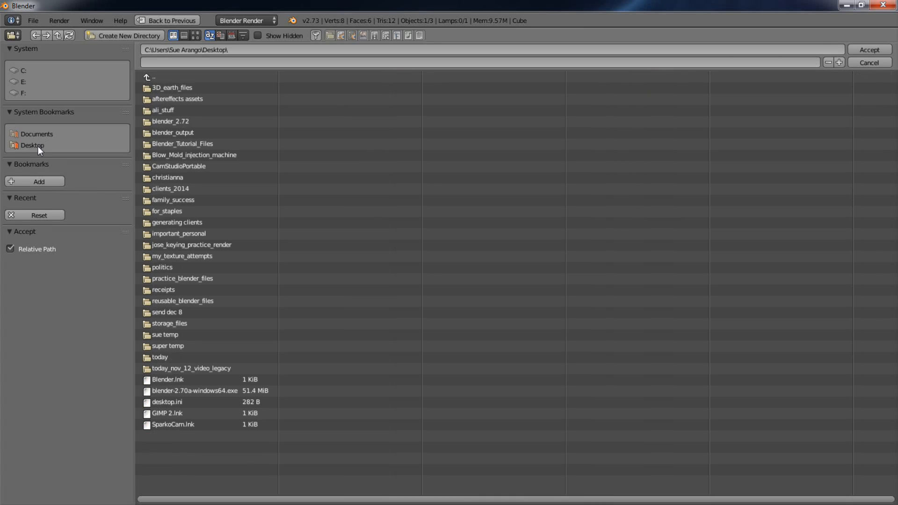
{"action": "left_click", "coordinate": [120, 36]}
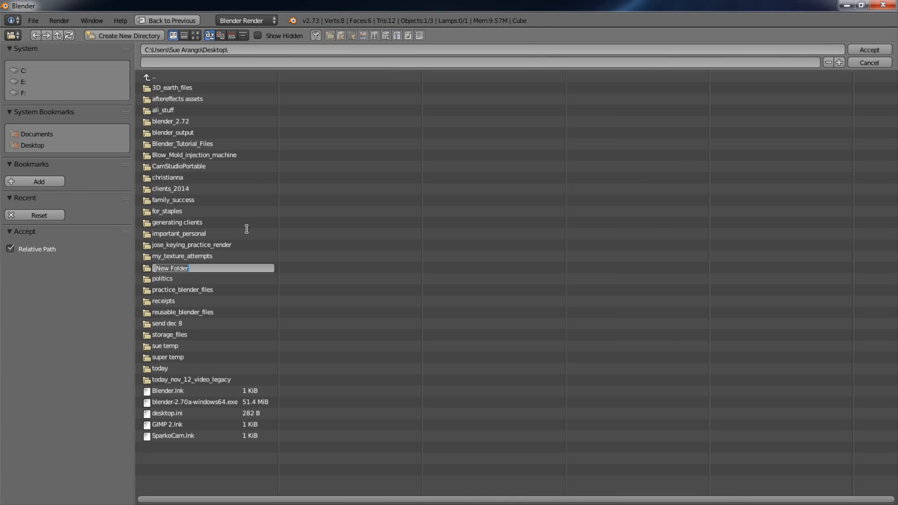
{"action": "type", "text": "tu"}
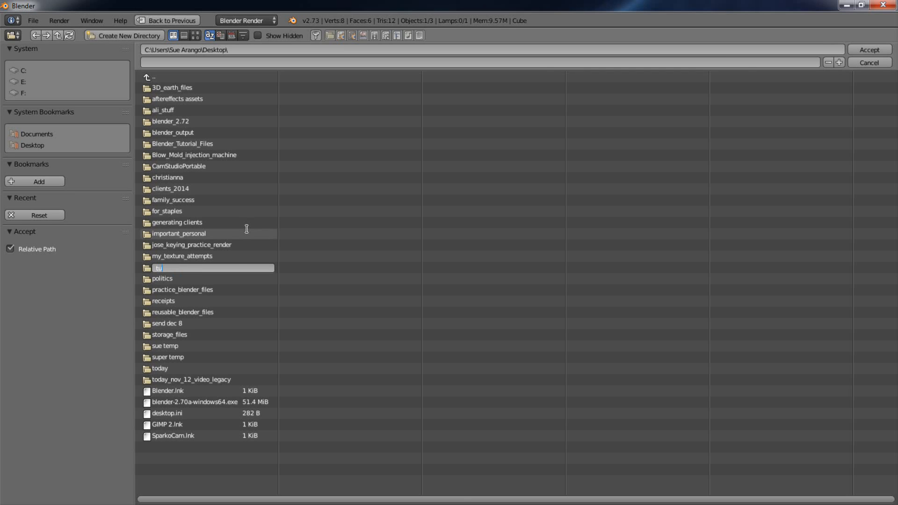
{"action": "type", "text": "torial_dec_29"}
{"action": "key", "text": "Return"}
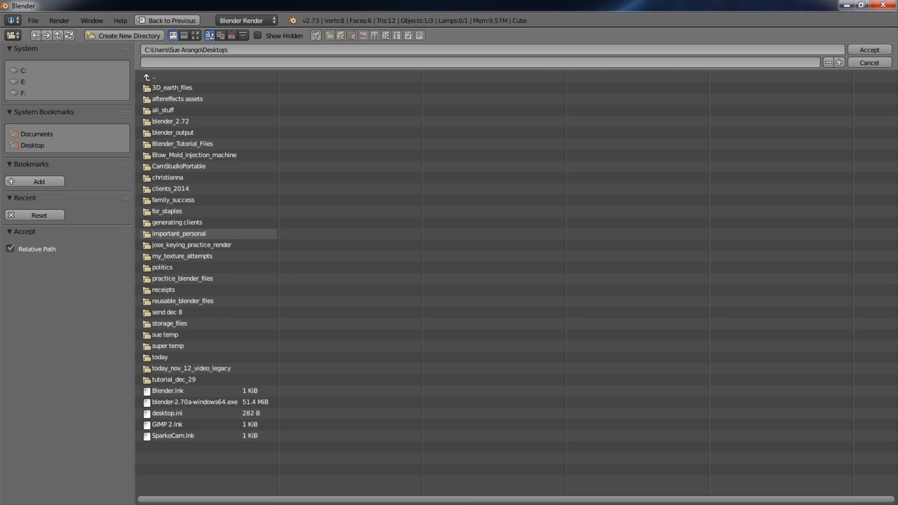
{"action": "left_click", "coordinate": [176, 378]}
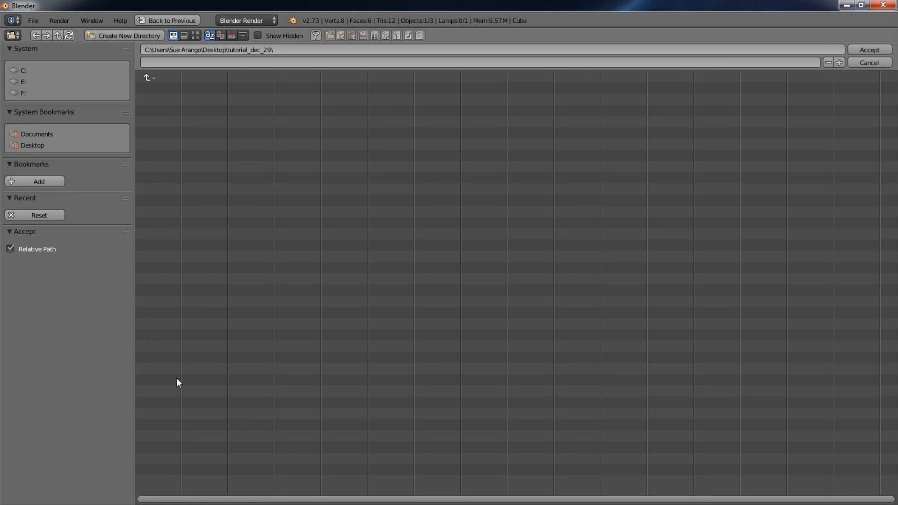
{"action": "left_click", "coordinate": [870, 50]}
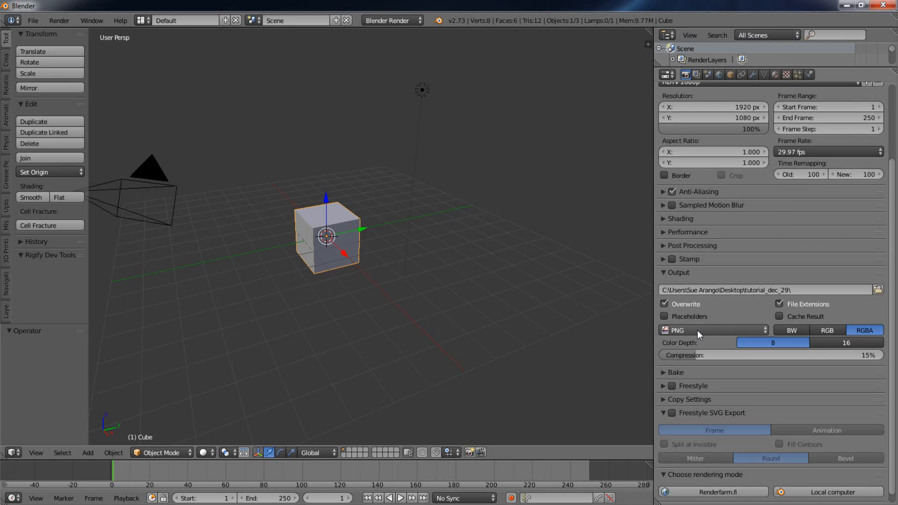
Set the output file format to MPEG and the encoding format to MPEG-4
{"action": "left_click", "coordinate": [766, 329]}
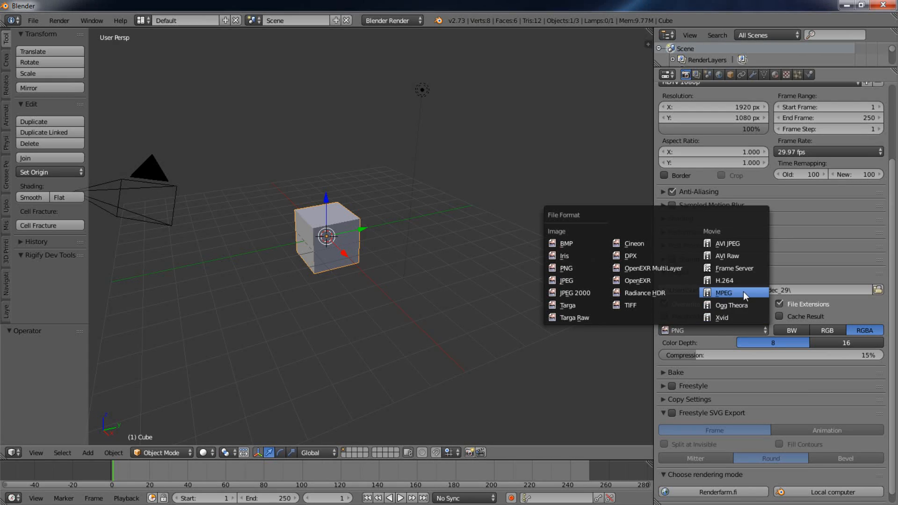
{"action": "left_click", "coordinate": [731, 290]}
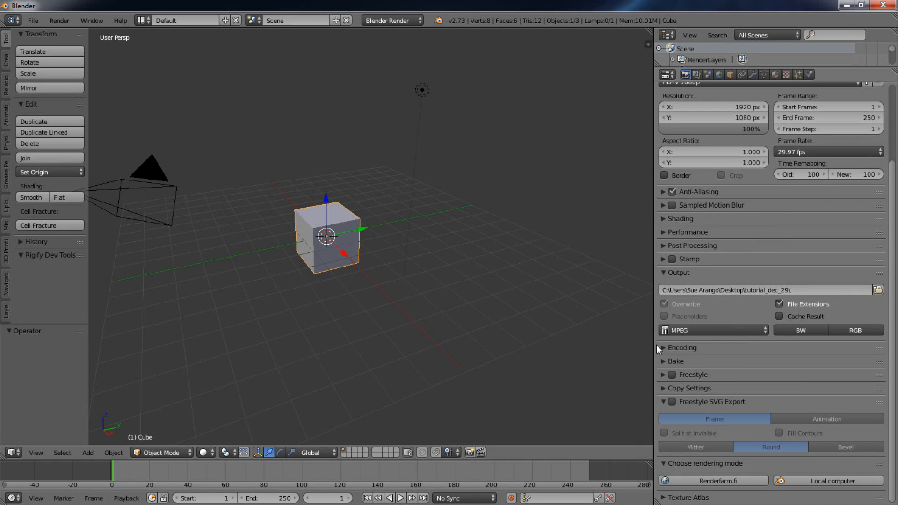
{"action": "left_click", "coordinate": [664, 273]}
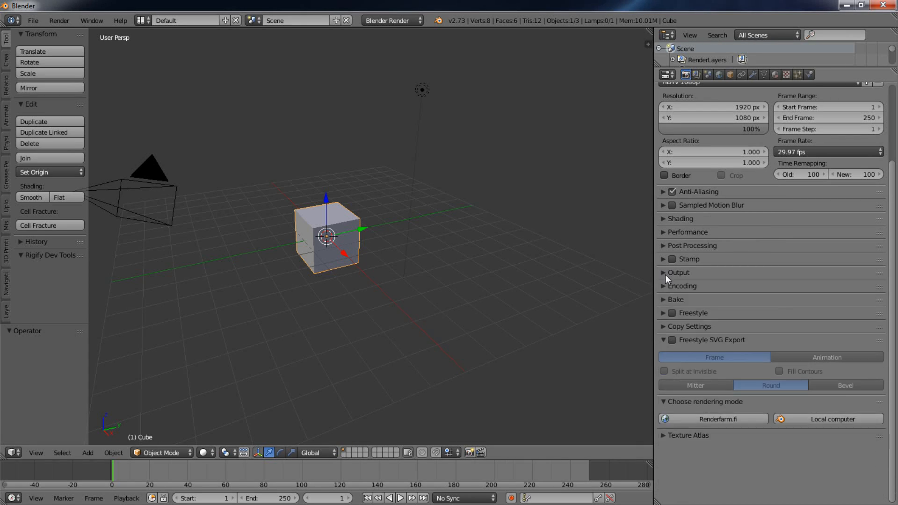
{"action": "left_click", "coordinate": [662, 286]}
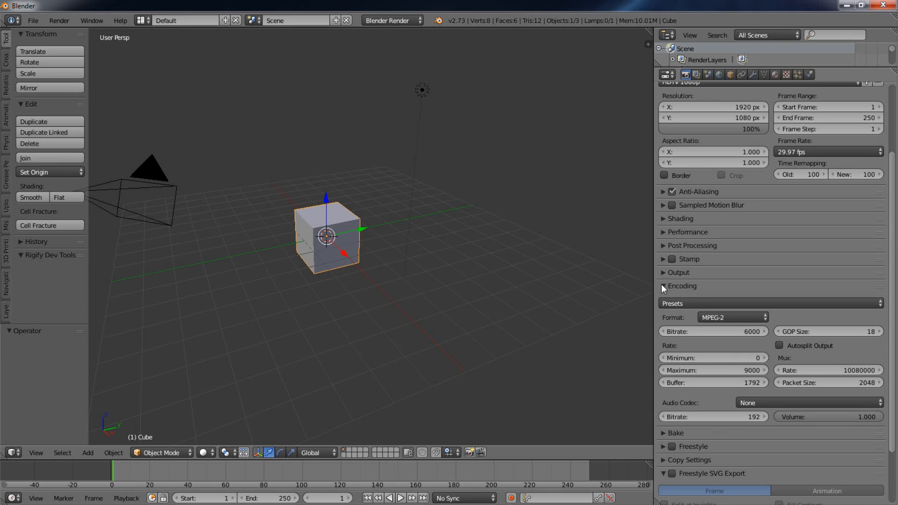
{"action": "left_click", "coordinate": [763, 317]}
{"action": "left_click", "coordinate": [738, 280]}
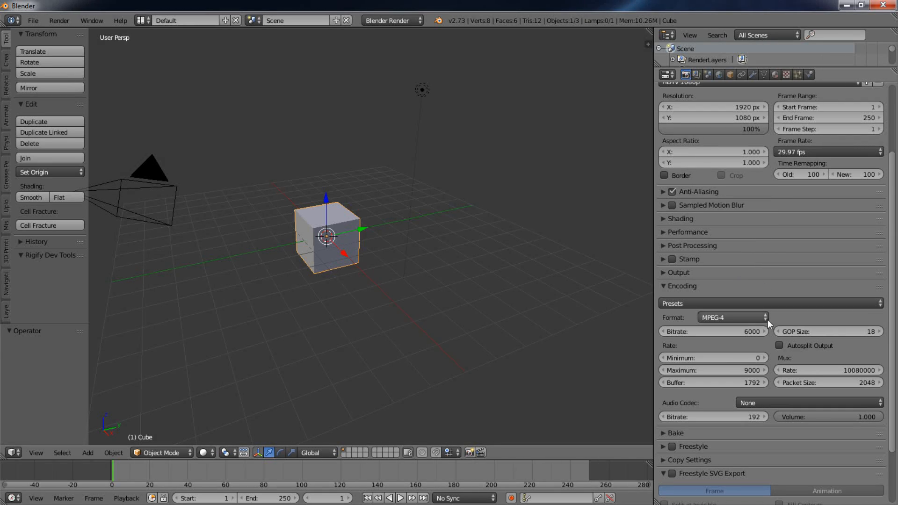
Set the video encoding bitrate to 24300 and the maximum rate to 30000
{"action": "left_click", "coordinate": [734, 332]}
{"action": "type", "text": "24300"}
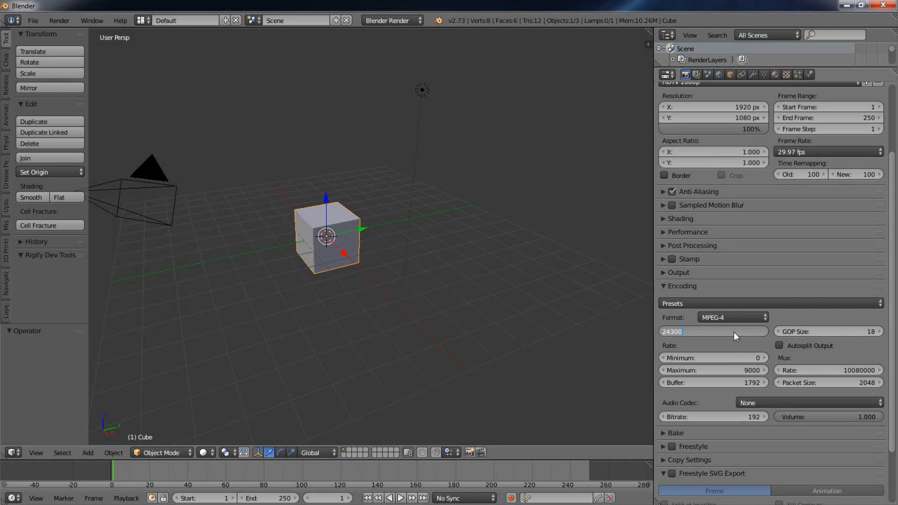
{"action": "key", "text": "Return"}
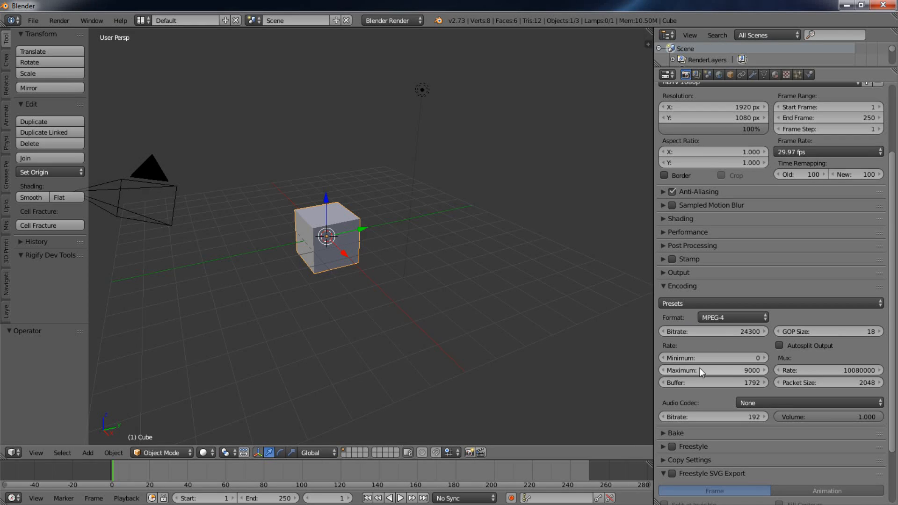
{"action": "left_click", "coordinate": [728, 369]}
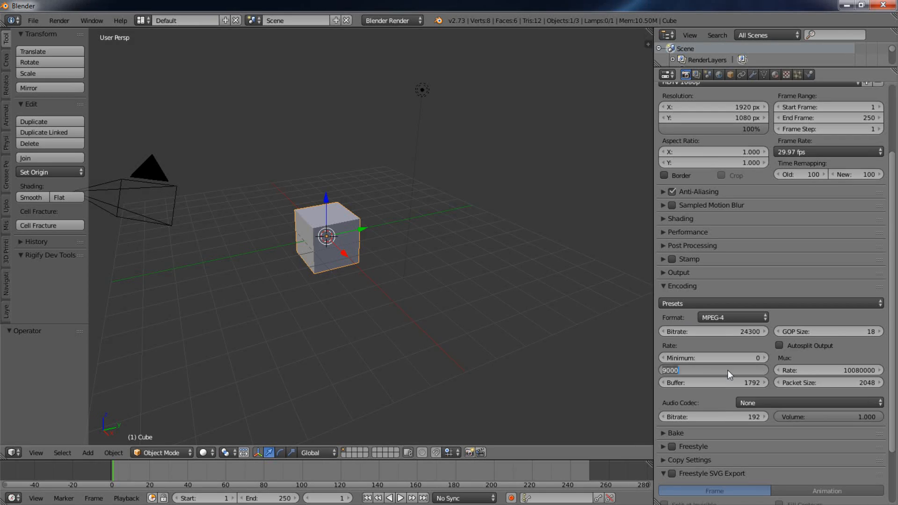
{"action": "type", "text": "30000"}
{"action": "key", "text": "Return"}
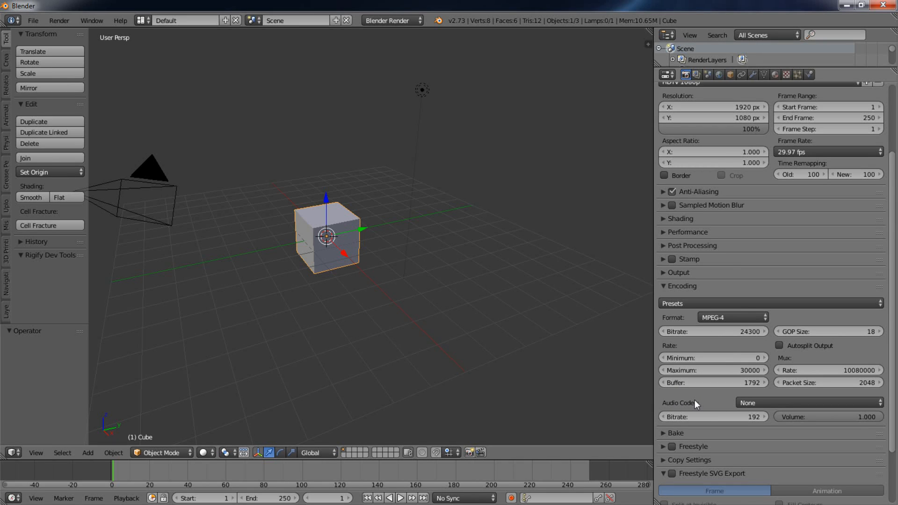
Set the audio codec for the video encoding to MP3
{"action": "left_click", "coordinate": [879, 401]}
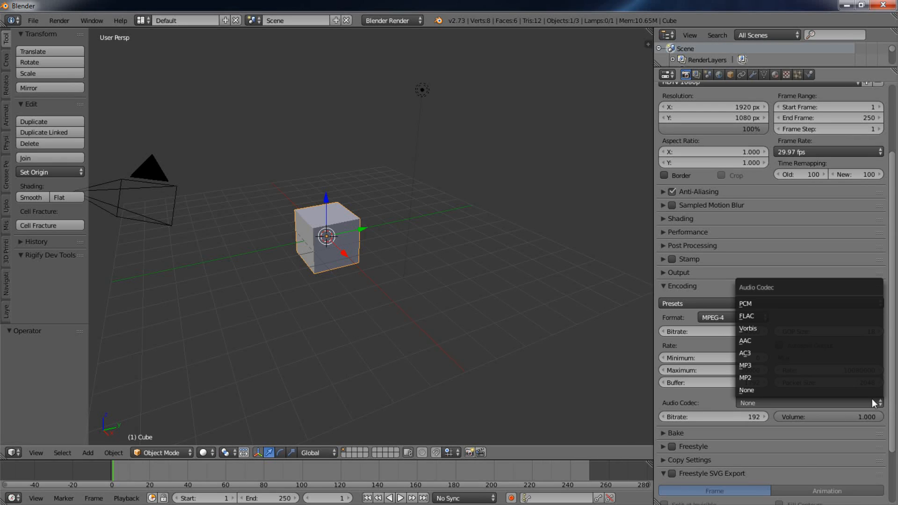
{"action": "left_click", "coordinate": [782, 368]}
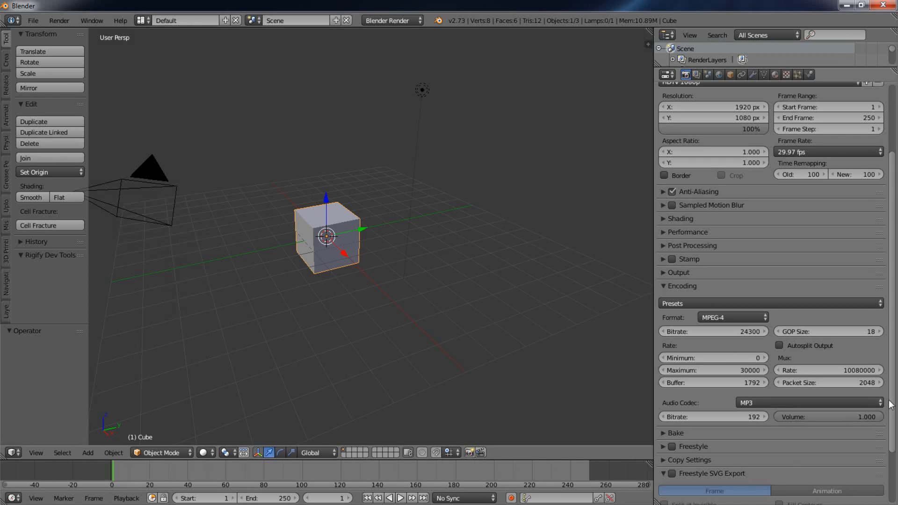
{"action": "left_click_drag", "start_coordinate": [893, 403], "coordinate": [897, 331]}
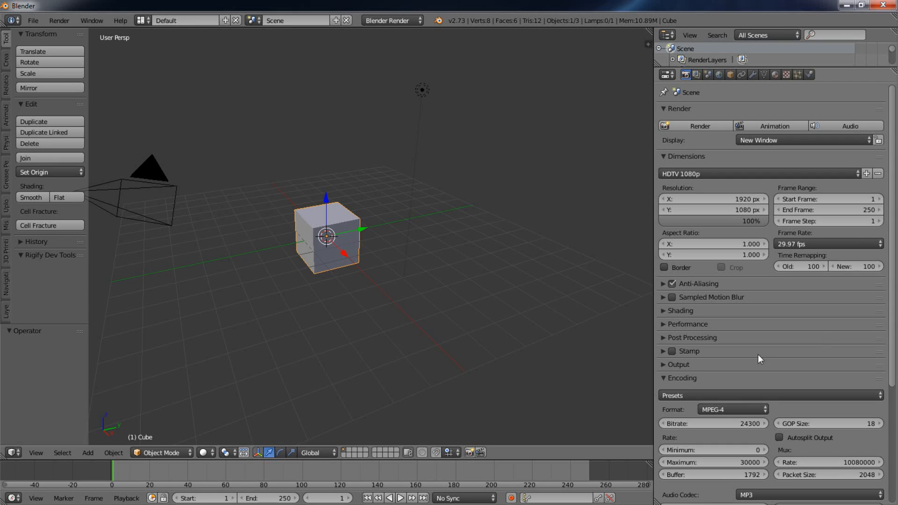
Save the project as set_up.blend in the tutorial_dec_29 folder on the Desktop
{"action": "left_click", "coordinate": [33, 20]}
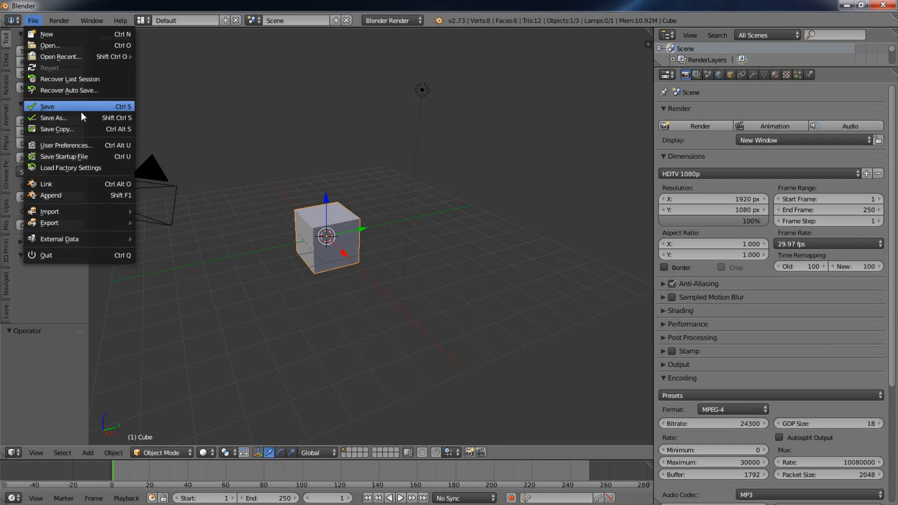
{"action": "left_click", "coordinate": [64, 118]}
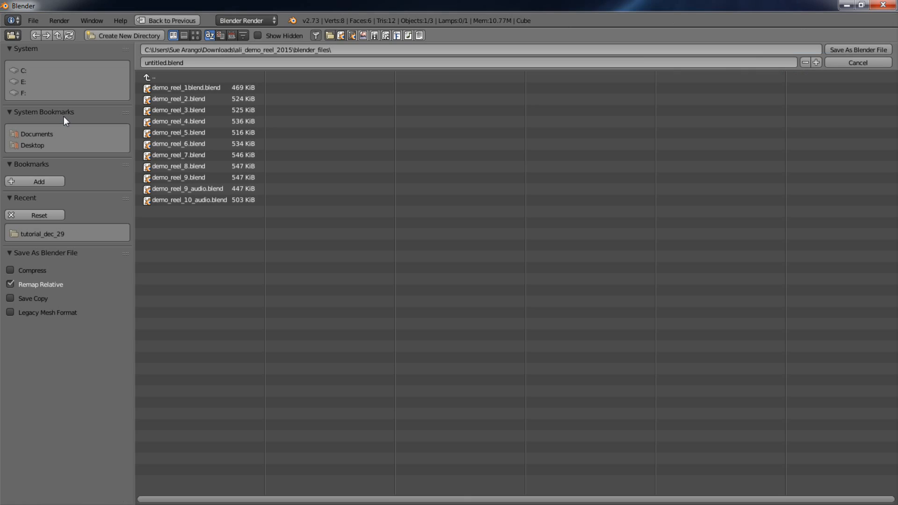
{"action": "left_click", "coordinate": [35, 144]}
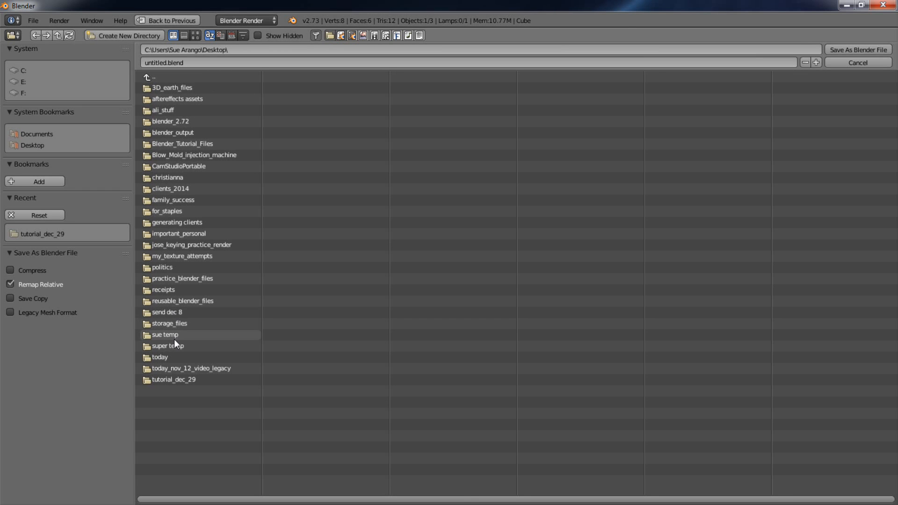
{"action": "double_click", "coordinate": [181, 369]}
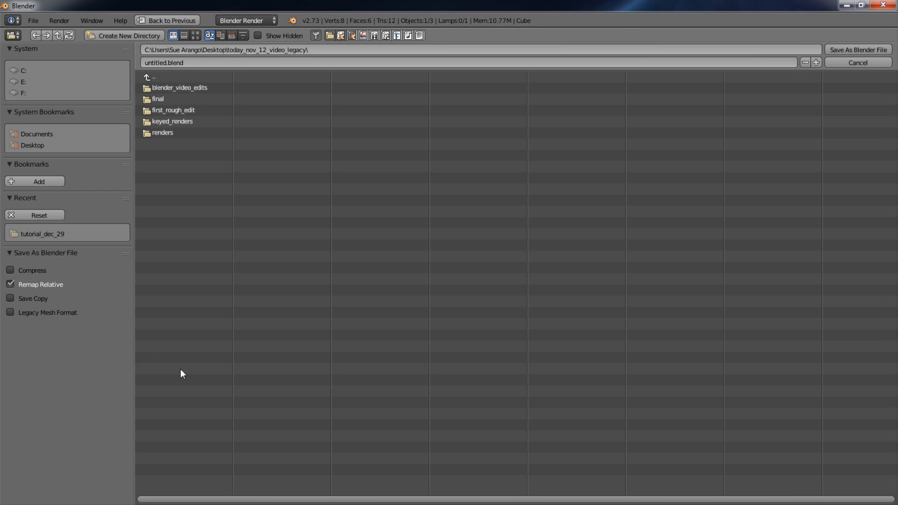
{"action": "left_click", "coordinate": [145, 77]}
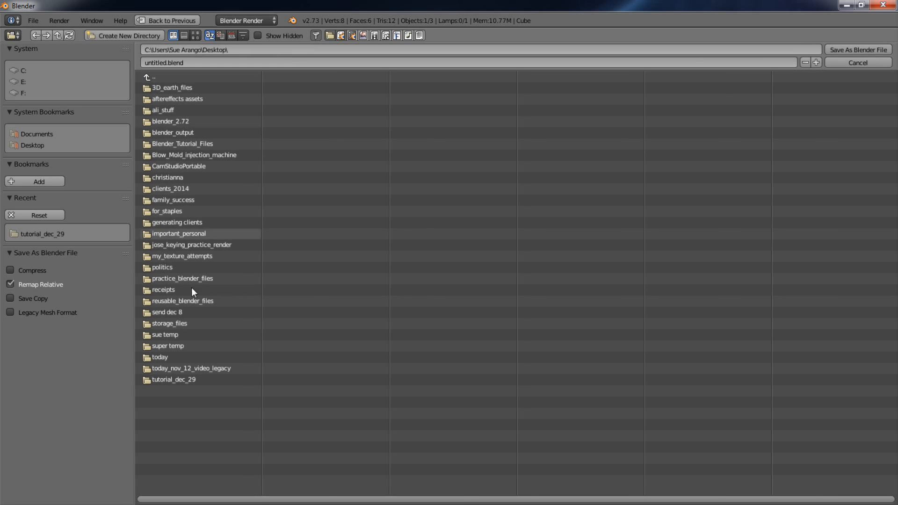
{"action": "double_click", "coordinate": [173, 380]}
{"action": "left_click", "coordinate": [165, 62]}
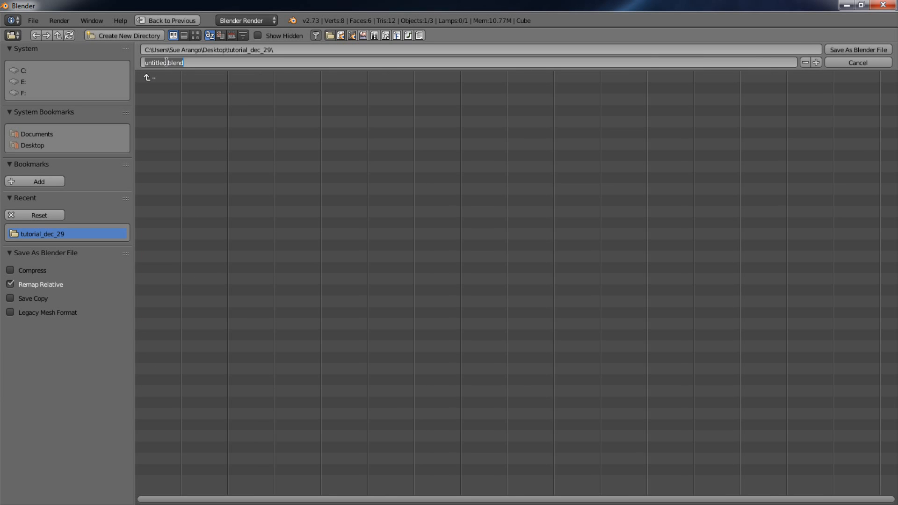
{"action": "left_click_drag", "start_coordinate": [168, 62], "coordinate": [137, 59]}
{"action": "type", "text": "set_up."}
{"action": "left_click", "coordinate": [855, 50]}
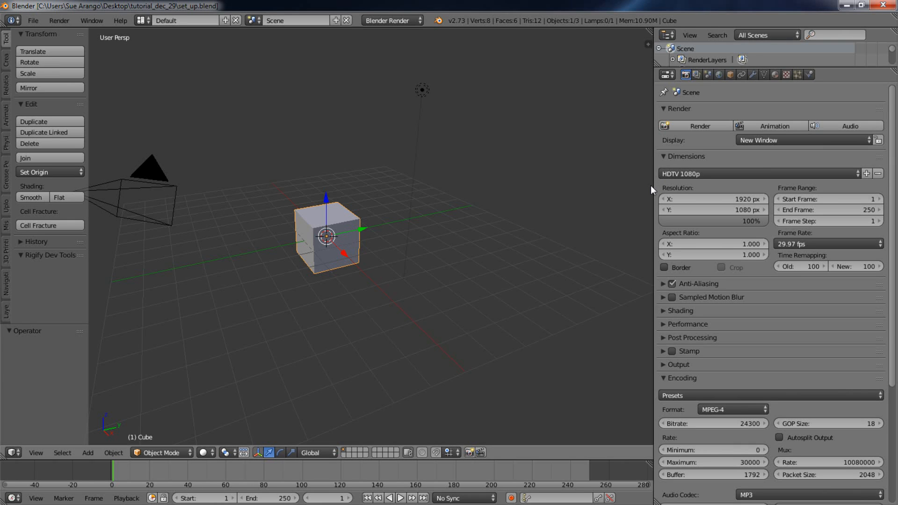
Widen the 3D view by narrowing the properties area and switch the screen layout to Video Editing
{"action": "left_click_drag", "start_coordinate": [653, 184], "coordinate": [813, 176]}
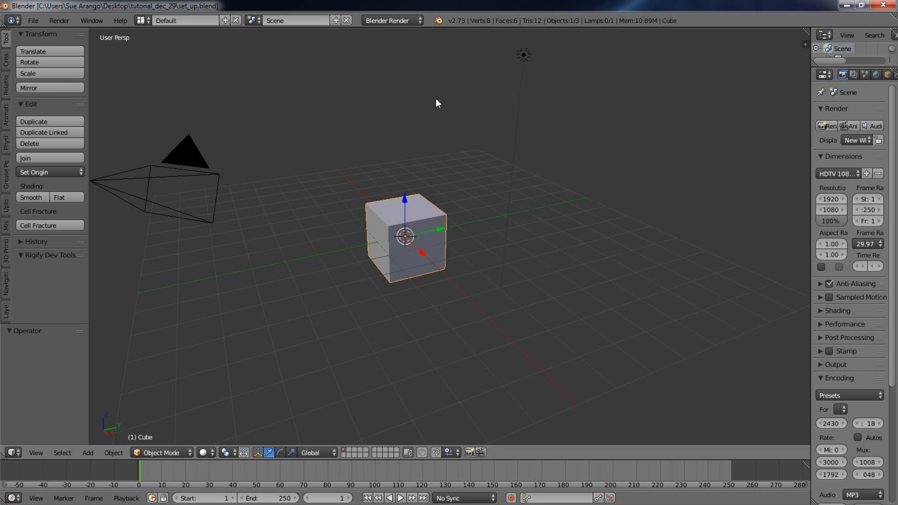
{"action": "left_click", "coordinate": [149, 23]}
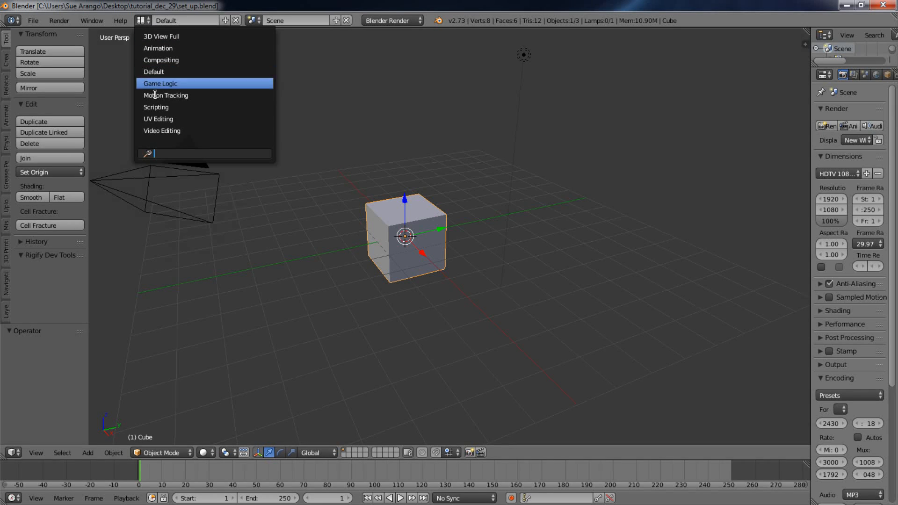
{"action": "left_click", "coordinate": [176, 132]}
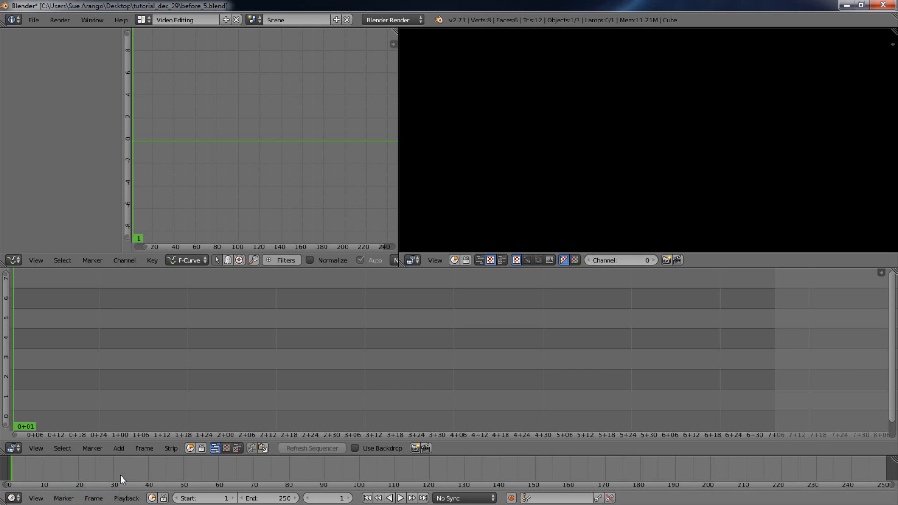
{"action": "left_click", "coordinate": [118, 448]}
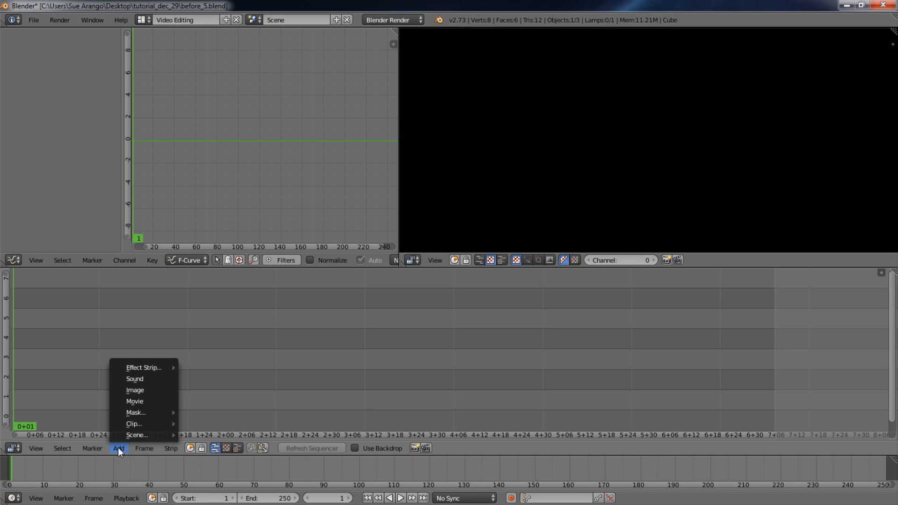
{"action": "left_click", "coordinate": [148, 400]}
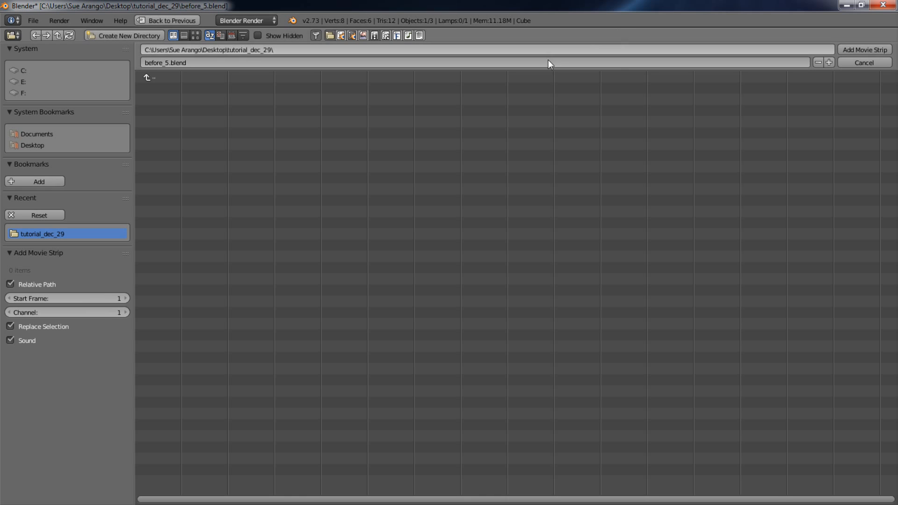
{"action": "left_click", "coordinate": [37, 145]}
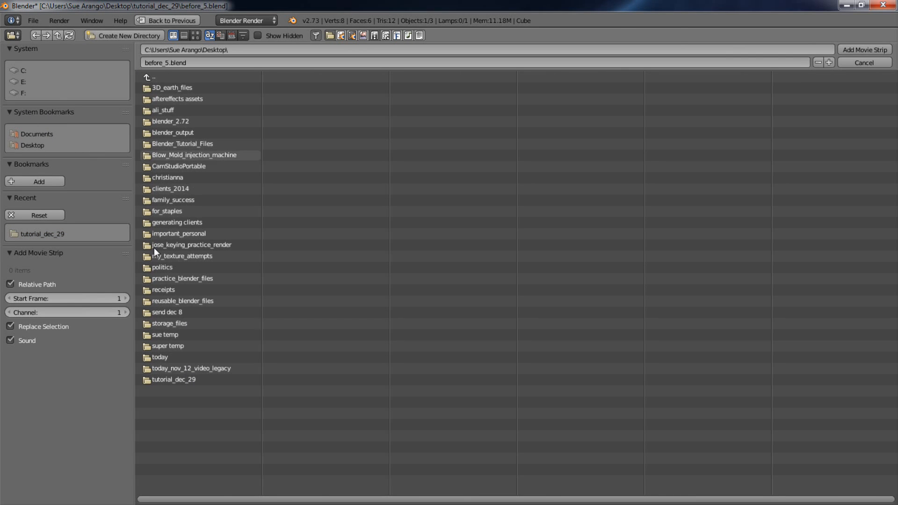
{"action": "left_click", "coordinate": [183, 278]}
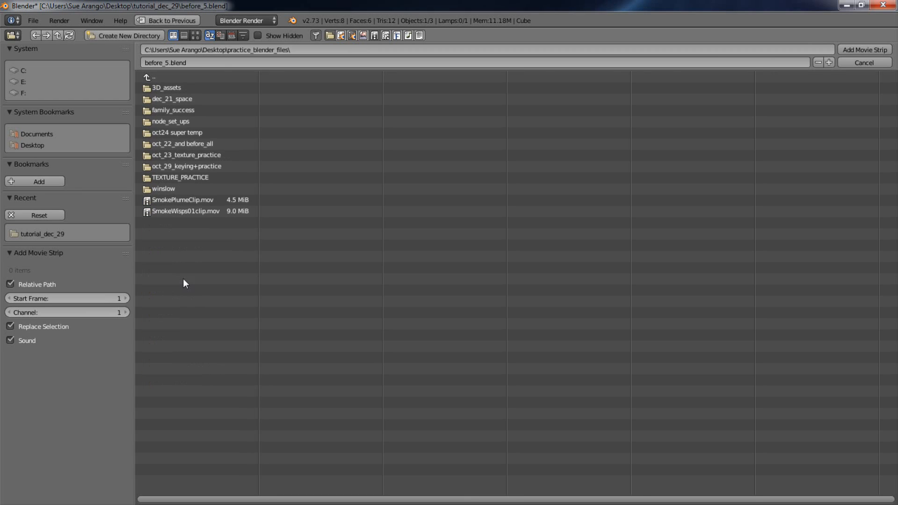
{"action": "left_click", "coordinate": [185, 201]}
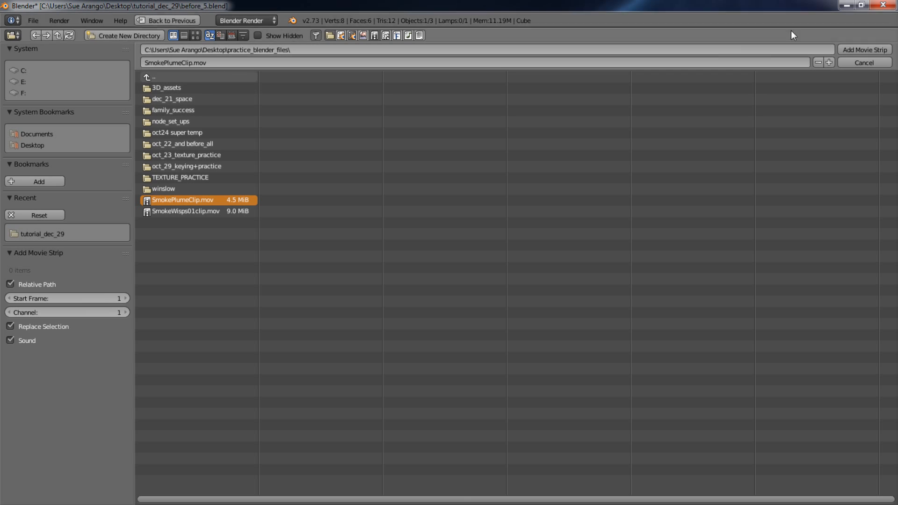
{"action": "left_click", "coordinate": [870, 64]}
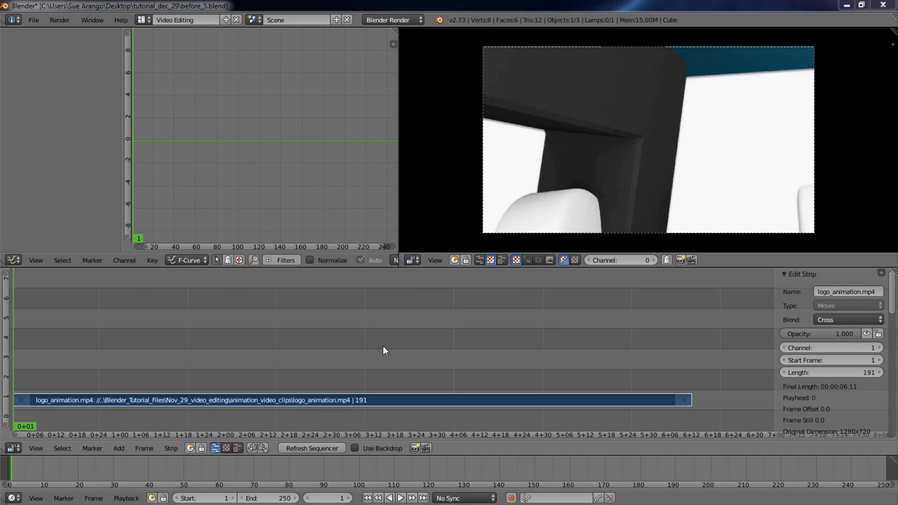
Deselect the logo_animation.mp4 strip, play it through to its end, stop, and return to the first frame
{"action": "left_click", "coordinate": [120, 448]}
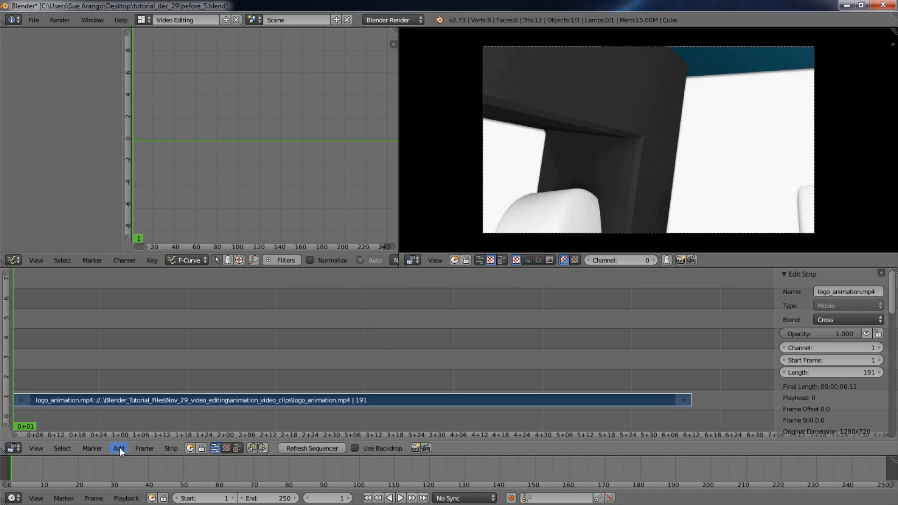
{"action": "key", "text": "a"}
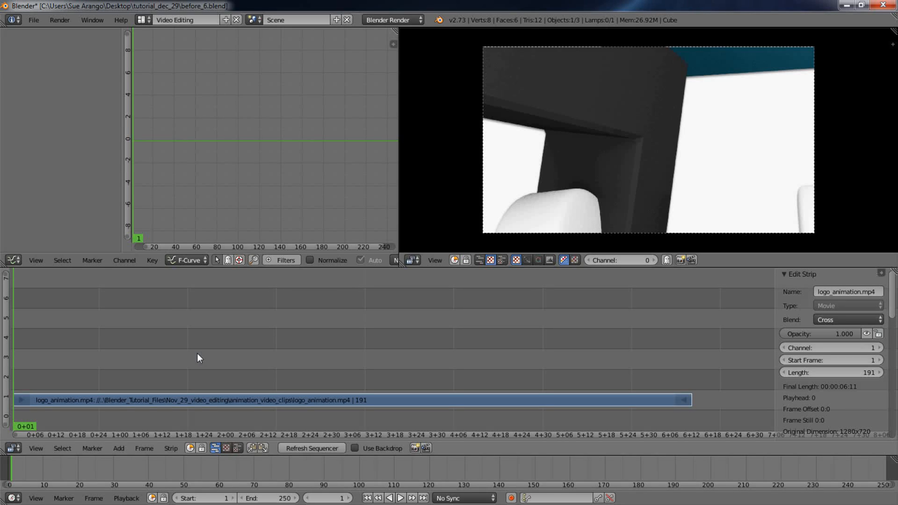
{"action": "left_click", "coordinate": [401, 498]}
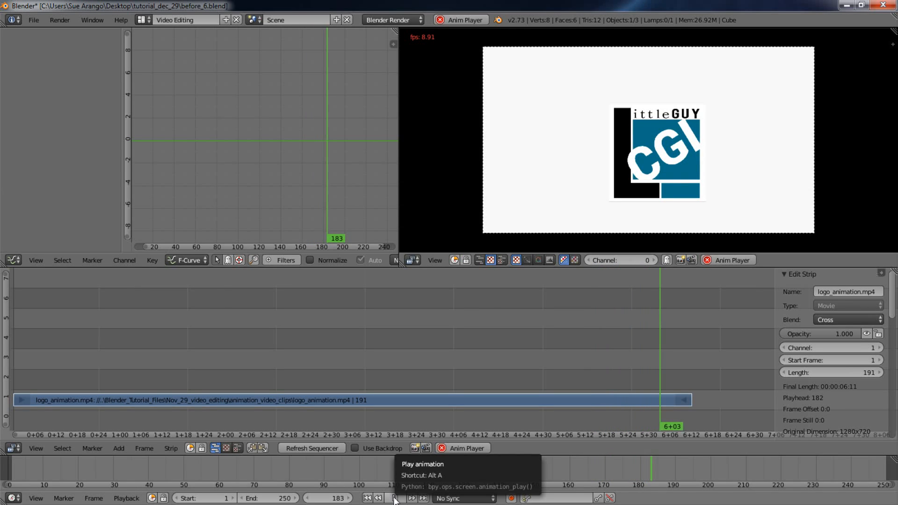
{"action": "left_click", "coordinate": [396, 499]}
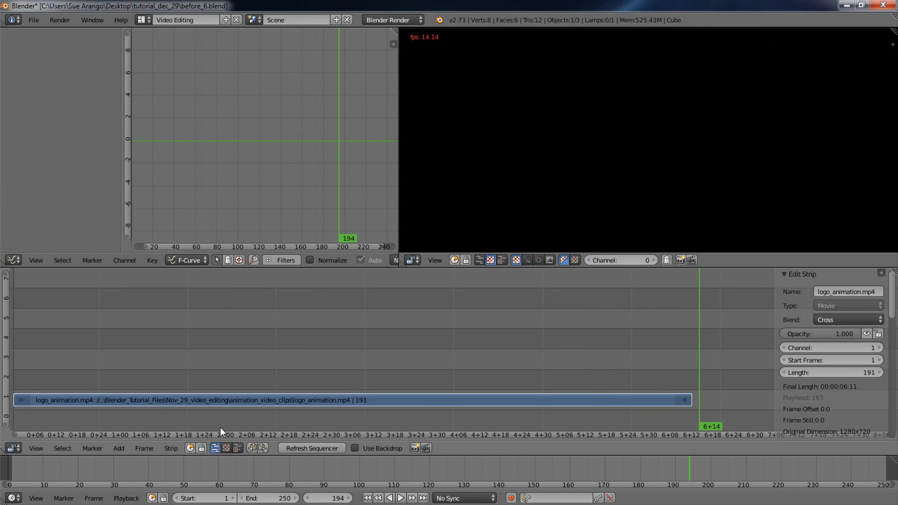
{"action": "left_click", "coordinate": [14, 383]}
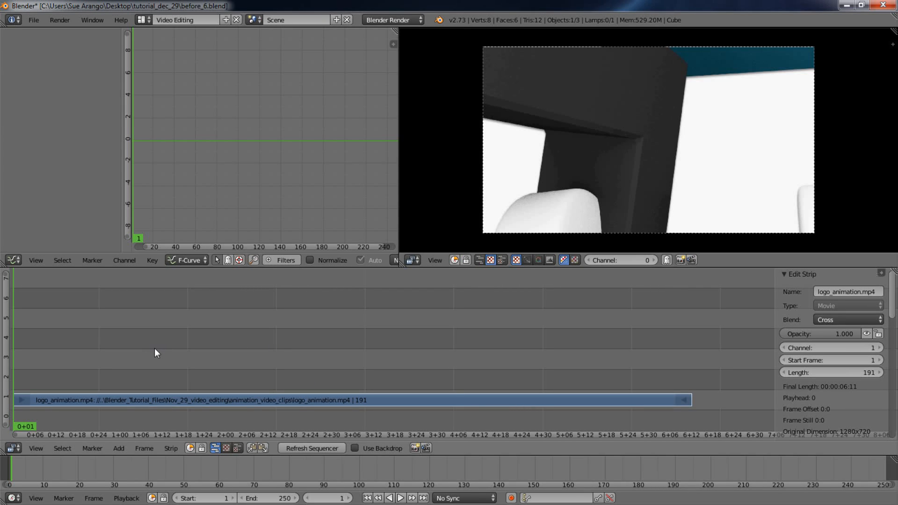
{"action": "middle_click_drag", "start_coordinate": [71, 369], "coordinate": [69, 367]}
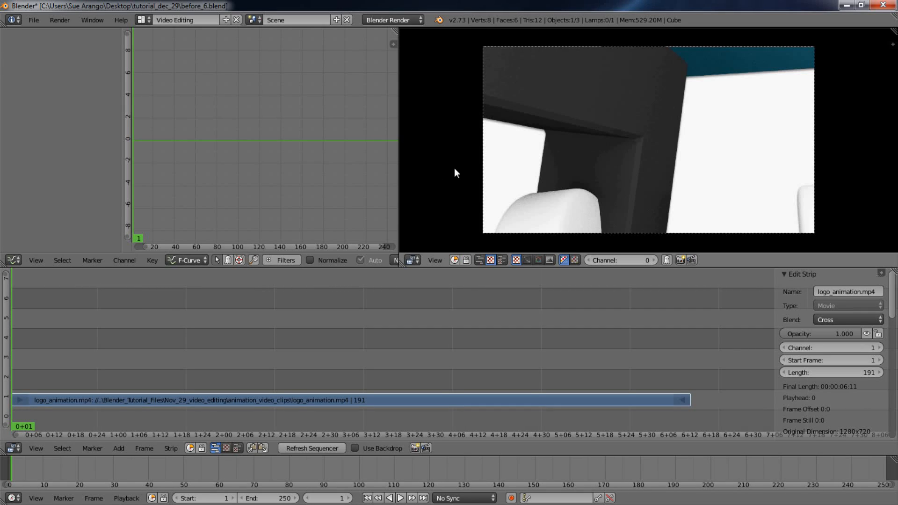
{"action": "scroll", "coordinate": [450, 166], "scroll_direction": "up", "scroll_amount": 4}
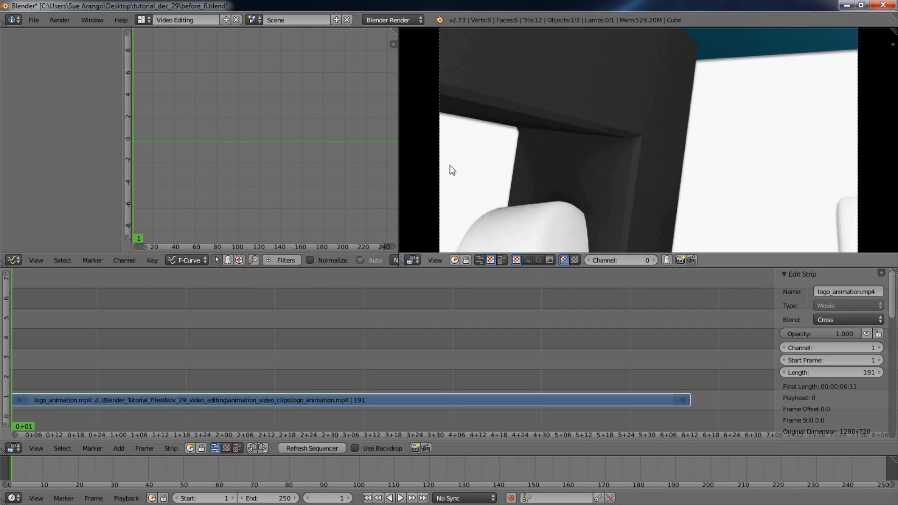
{"action": "scroll", "coordinate": [450, 167], "scroll_direction": "down", "scroll_amount": 4}
{"action": "scroll", "coordinate": [450, 165], "scroll_direction": "down", "scroll_amount": 4}
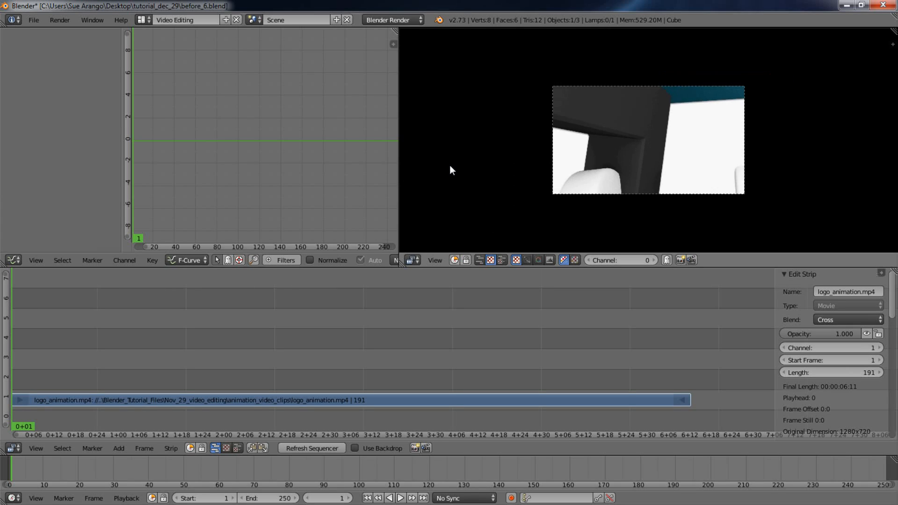
{"action": "scroll", "coordinate": [450, 165], "scroll_direction": "up", "scroll_amount": 2}
{"action": "scroll", "coordinate": [450, 165], "scroll_direction": "up", "scroll_amount": 4}
{"action": "scroll", "coordinate": [450, 165], "scroll_direction": "down", "scroll_amount": 2}
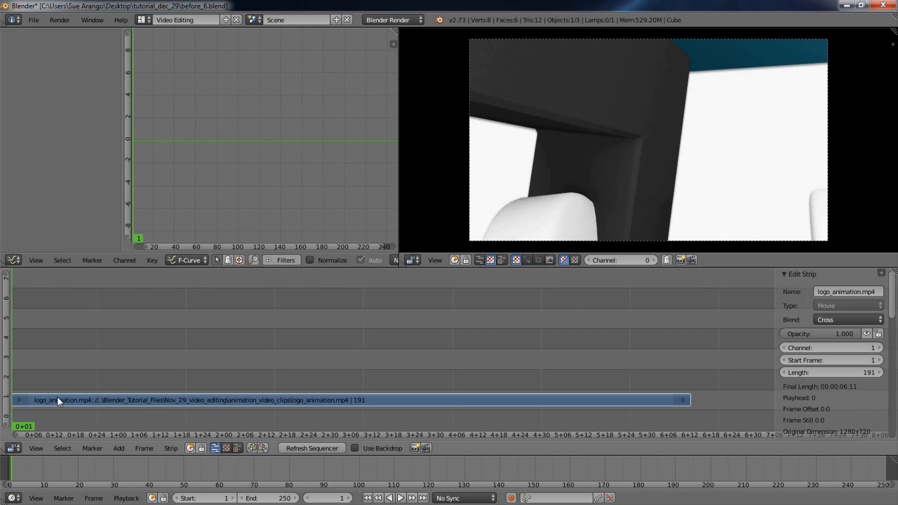
Add a Color effect strip at frame 1 above the logo animation and play the sequence to check it
{"action": "left_click", "coordinate": [120, 447]}
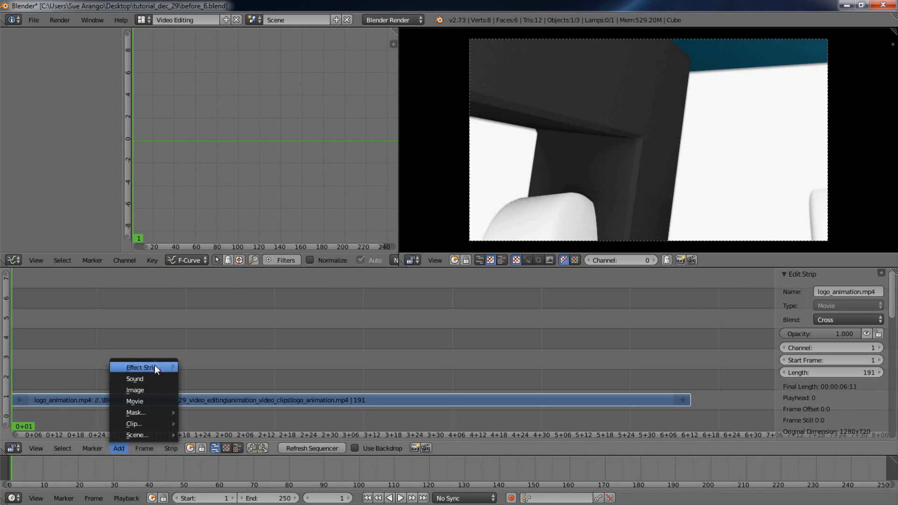
{"action": "mouse_move", "coordinate": [154, 367]}
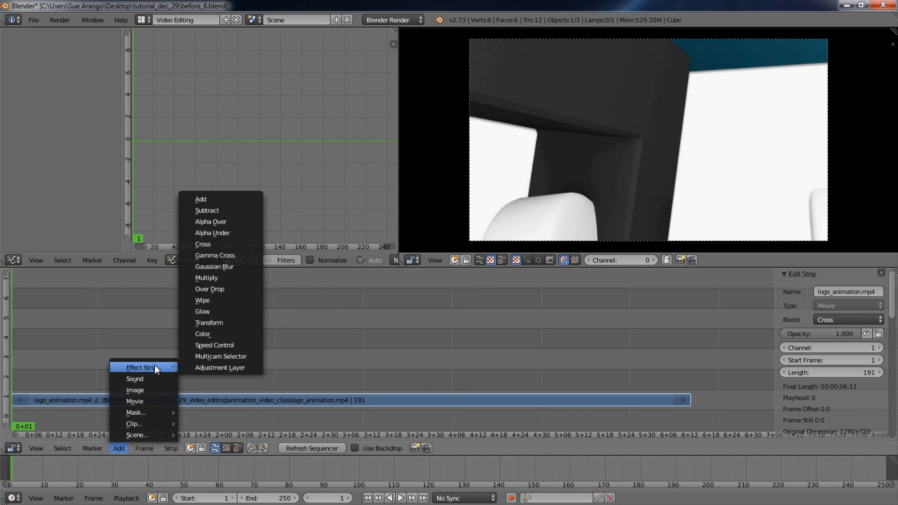
{"action": "left_click", "coordinate": [220, 333]}
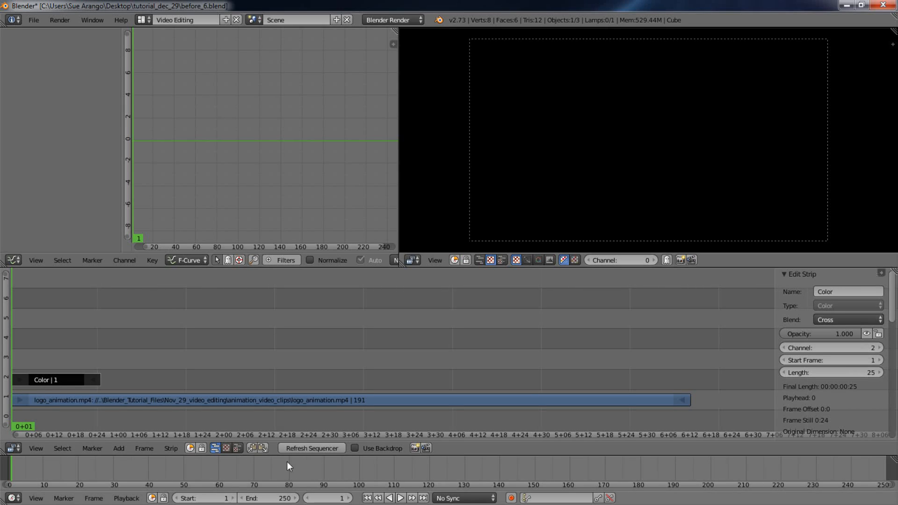
{"action": "left_click", "coordinate": [394, 499]}
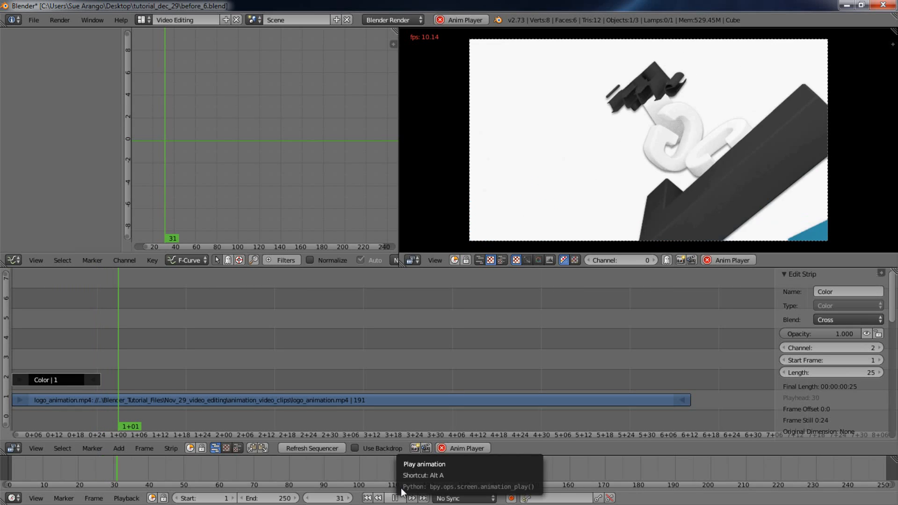
{"action": "left_click", "coordinate": [396, 499]}
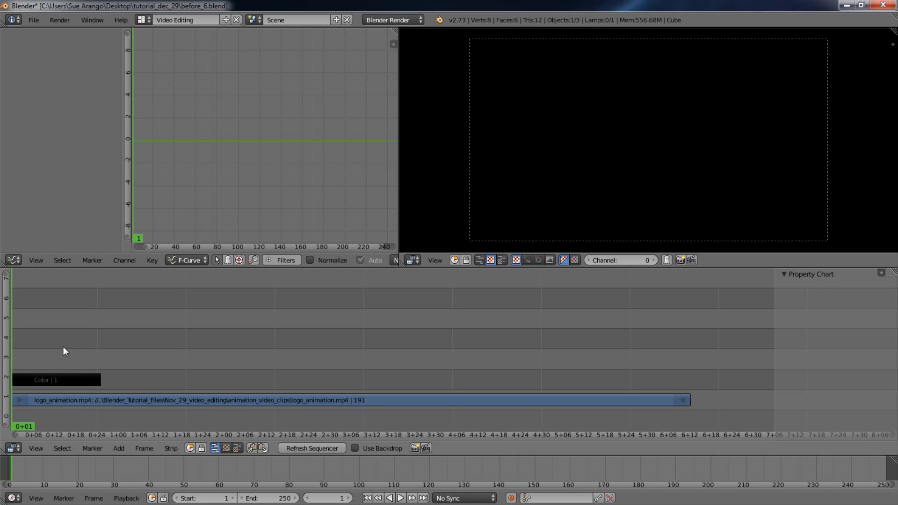
Add a Gamma Cross effect from the Color strip to the logo_animation.mp4 strip and play the transition
{"action": "right_click", "coordinate": [44, 379]}
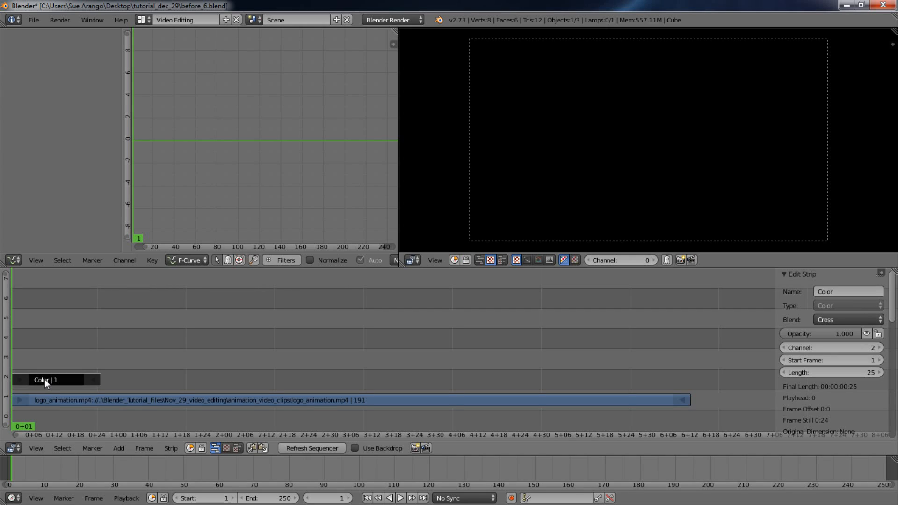
{"action": "right_click", "coordinate": [77, 399]}
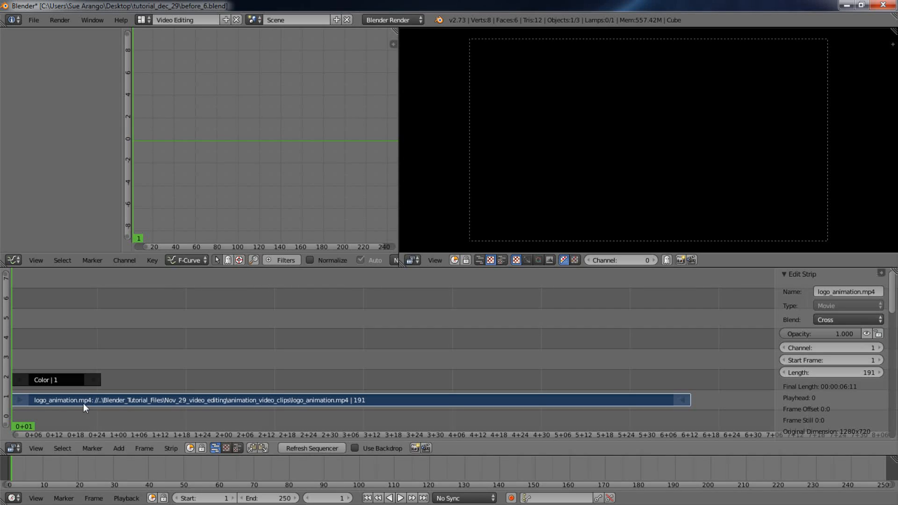
{"action": "left_click", "coordinate": [119, 448]}
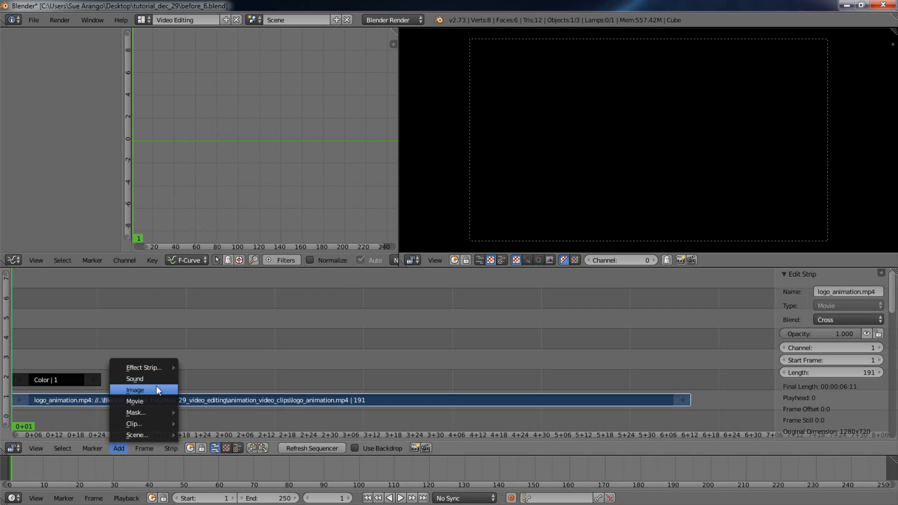
{"action": "mouse_move", "coordinate": [153, 368]}
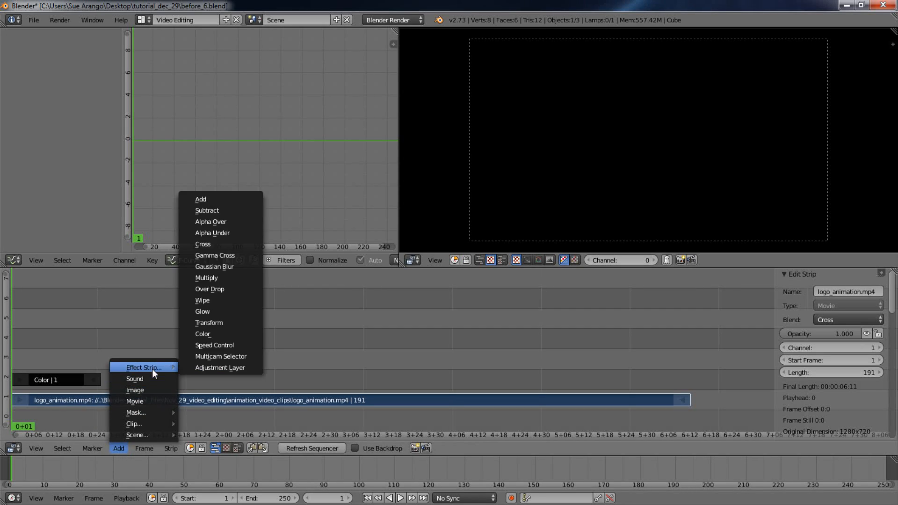
{"action": "left_click", "coordinate": [229, 256]}
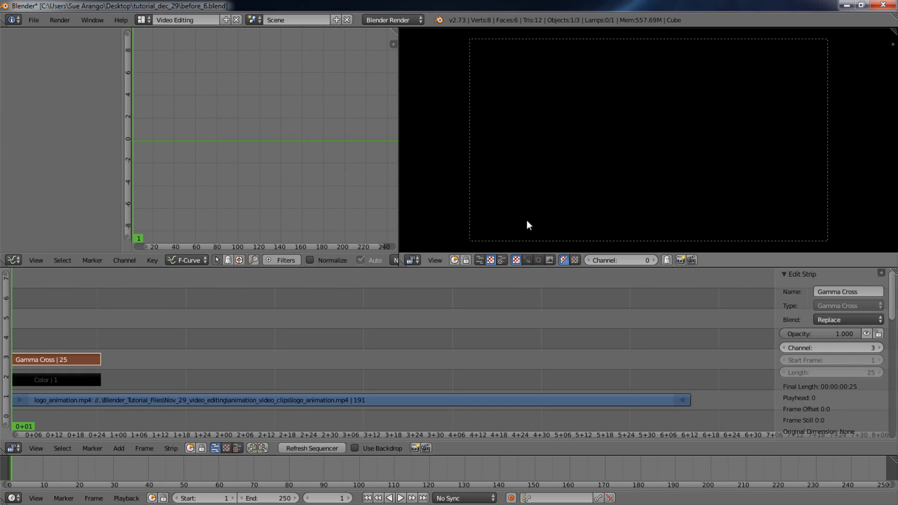
{"action": "left_click", "coordinate": [400, 498]}
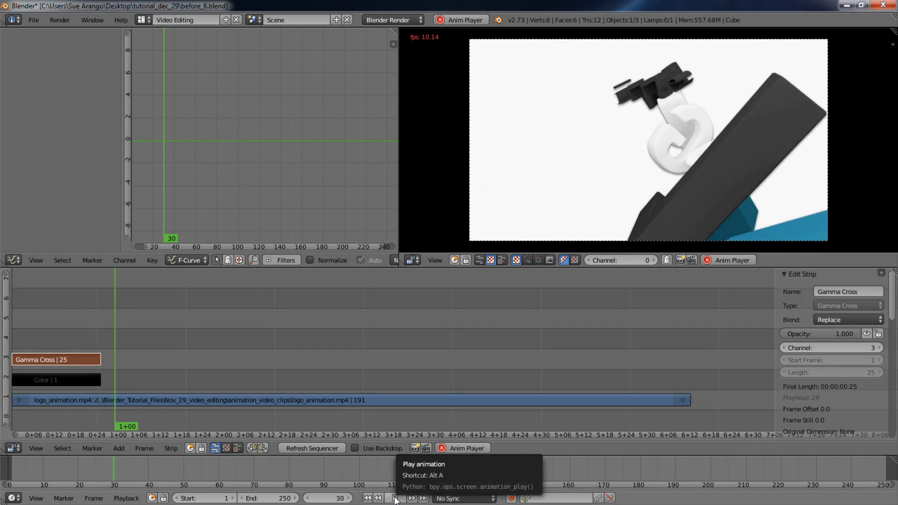
{"action": "left_click", "coordinate": [396, 498]}
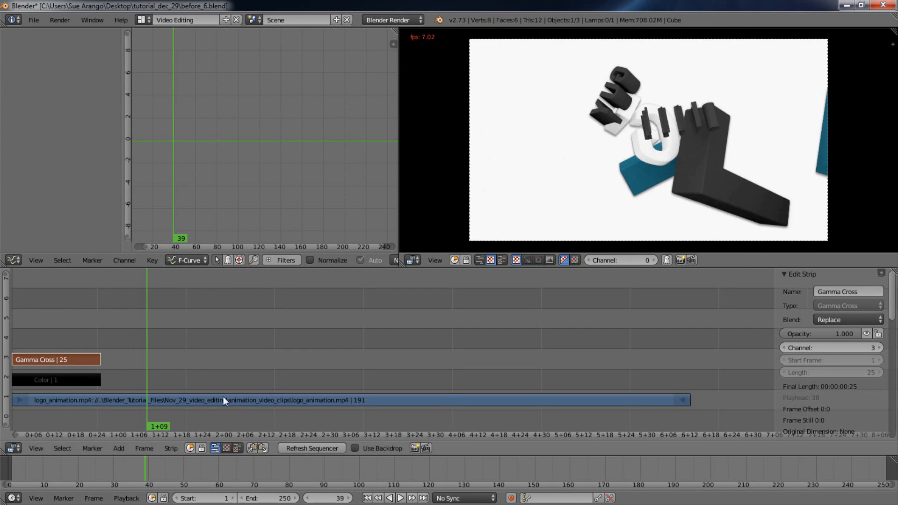
Extend the end of the Color strip to a length of 43 frames and play the transition from frame 1
{"action": "left_click", "coordinate": [162, 354]}
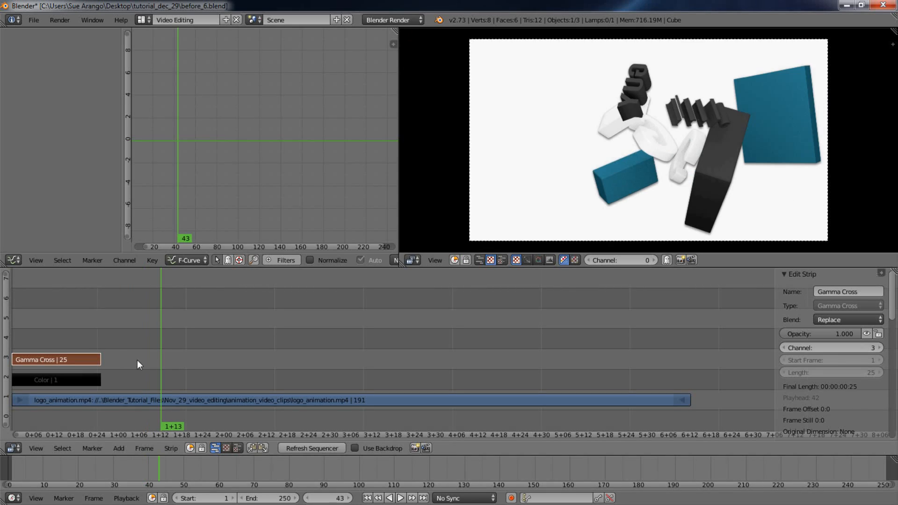
{"action": "right_click", "coordinate": [97, 378]}
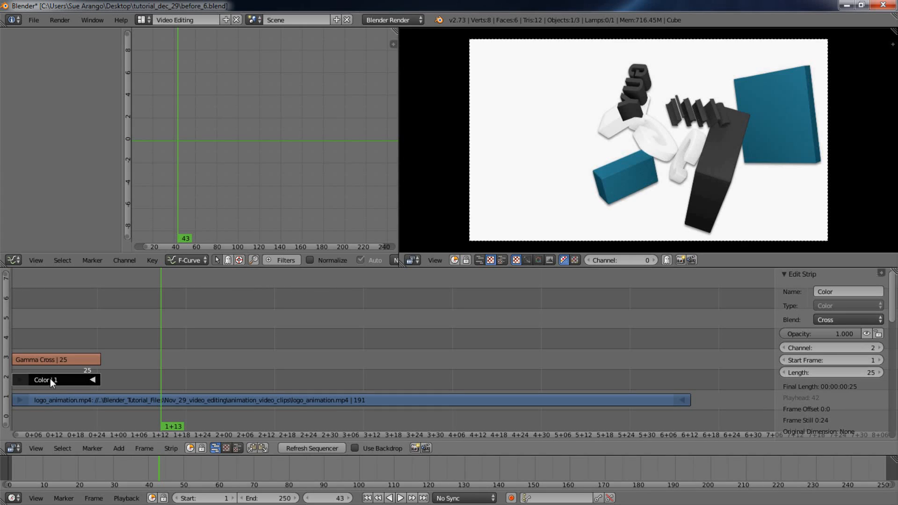
{"action": "key", "text": "g"}
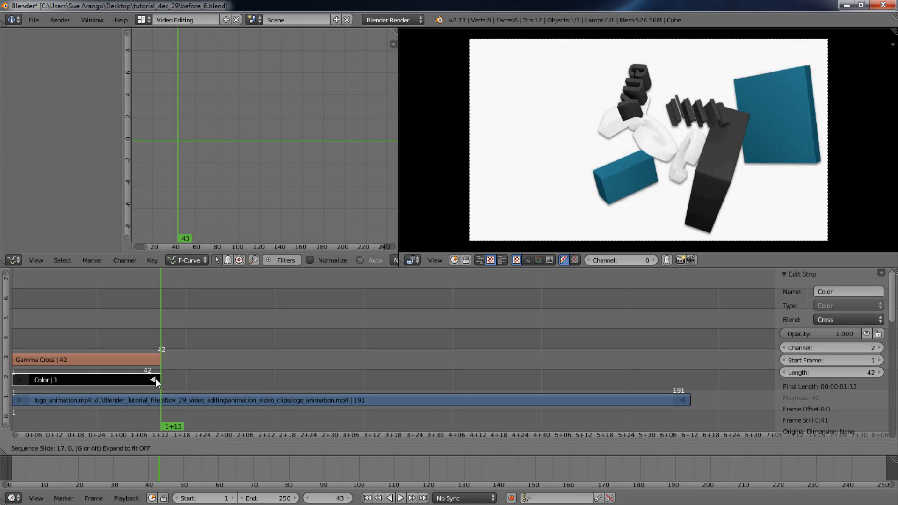
{"action": "left_click", "coordinate": [156, 378]}
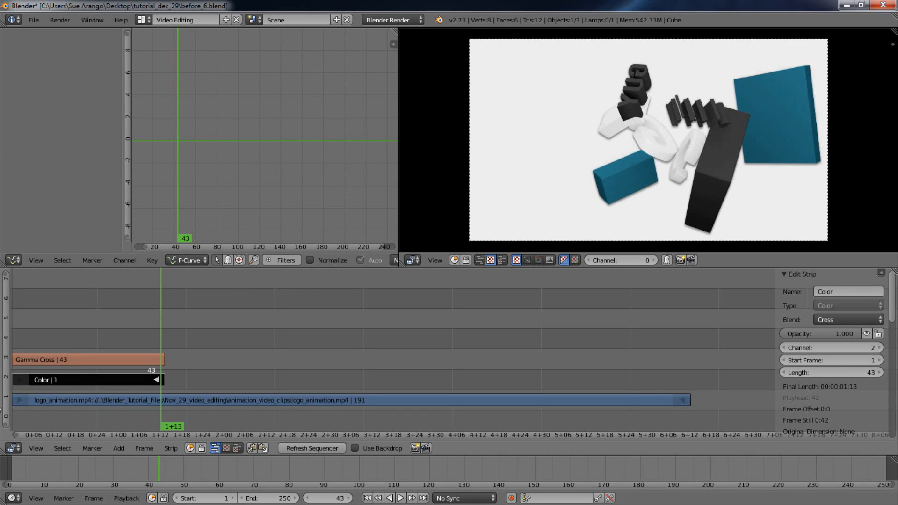
{"action": "left_click", "coordinate": [13, 415]}
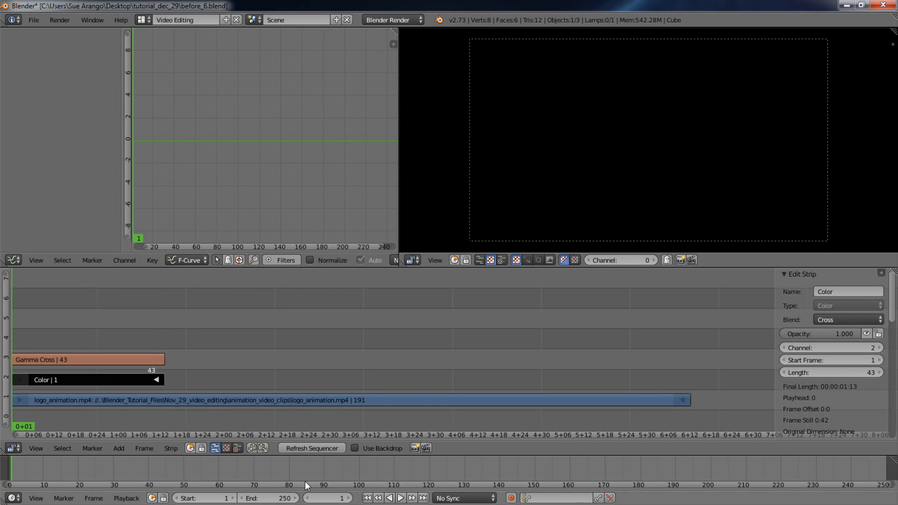
{"action": "left_click", "coordinate": [398, 498]}
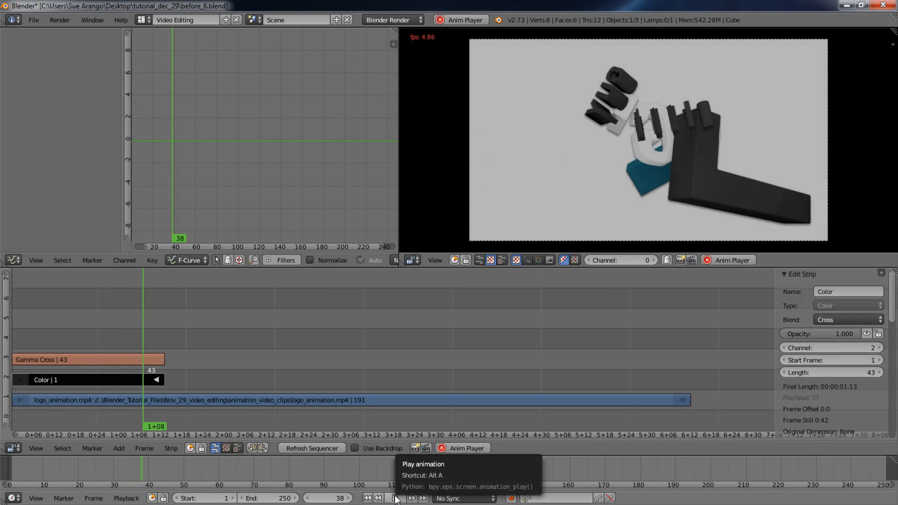
{"action": "left_click", "coordinate": [395, 498]}
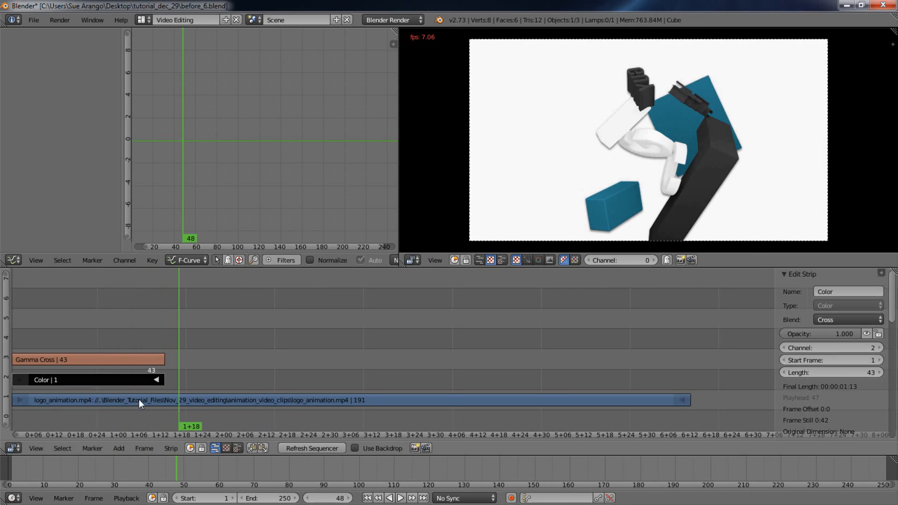
Shorten the Color strip to 12 frames by moving its end, deselect it, and play the transition from frame 1
{"action": "key", "text": "g"}
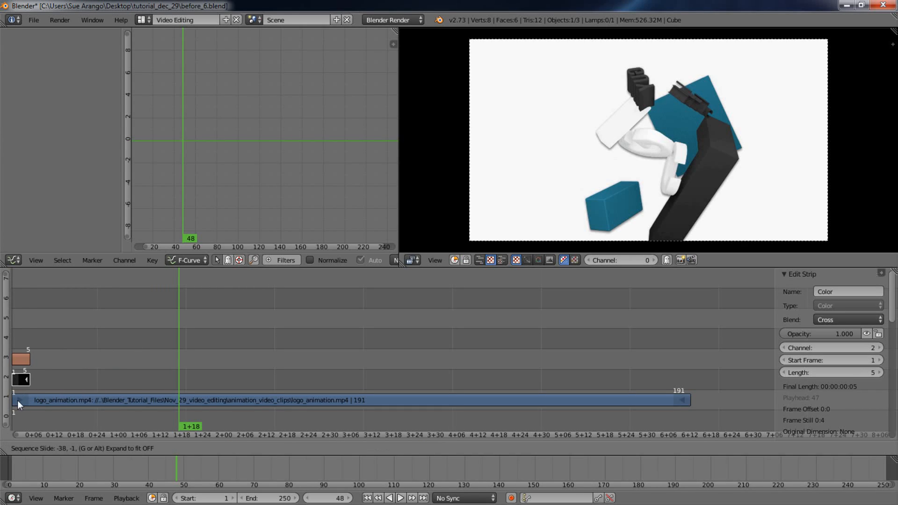
{"action": "left_click", "coordinate": [49, 413]}
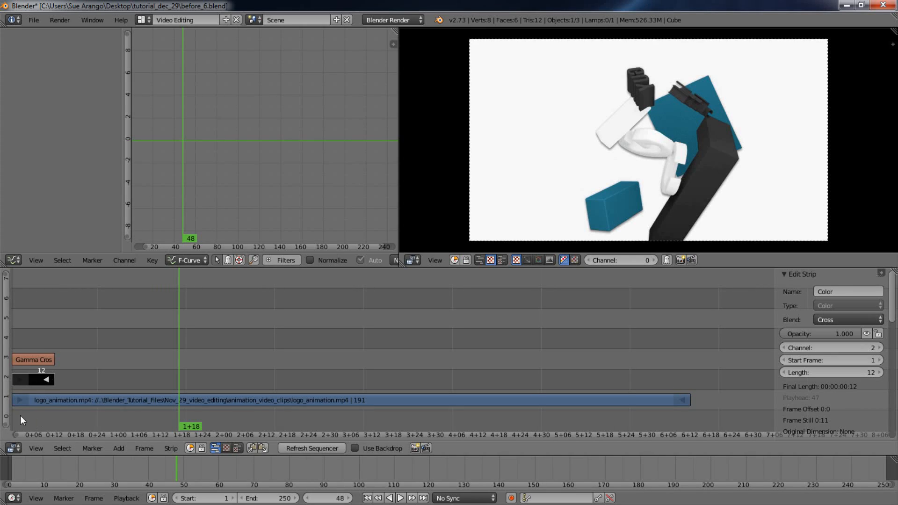
{"action": "key", "text": "a"}
{"action": "left_click", "coordinate": [12, 343]}
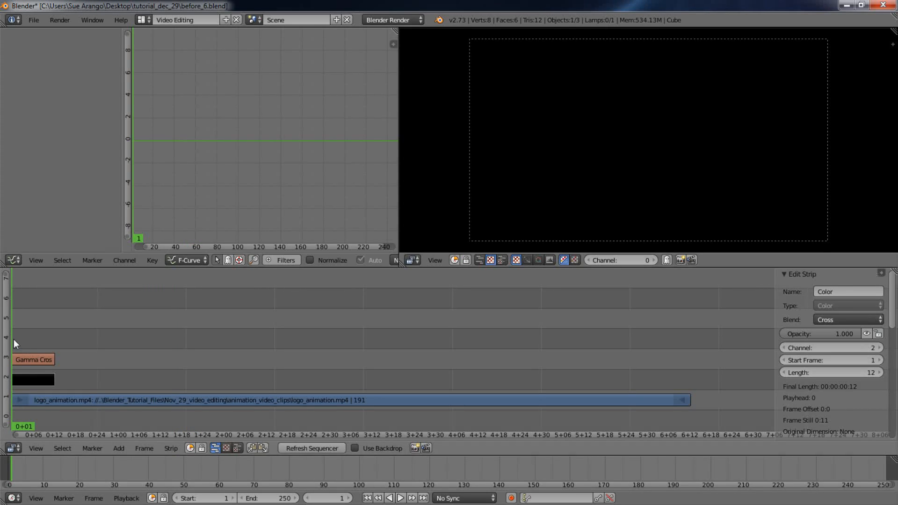
{"action": "left_click", "coordinate": [397, 499]}
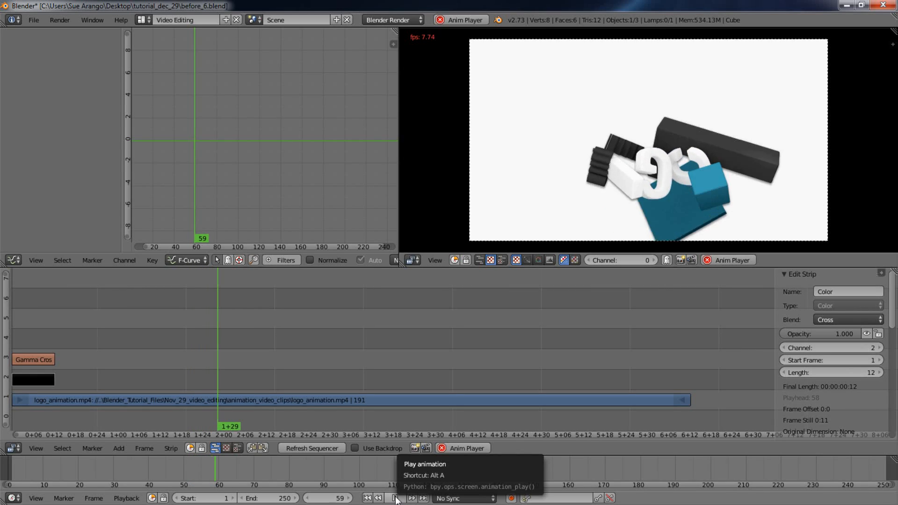
{"action": "left_click", "coordinate": [396, 499]}
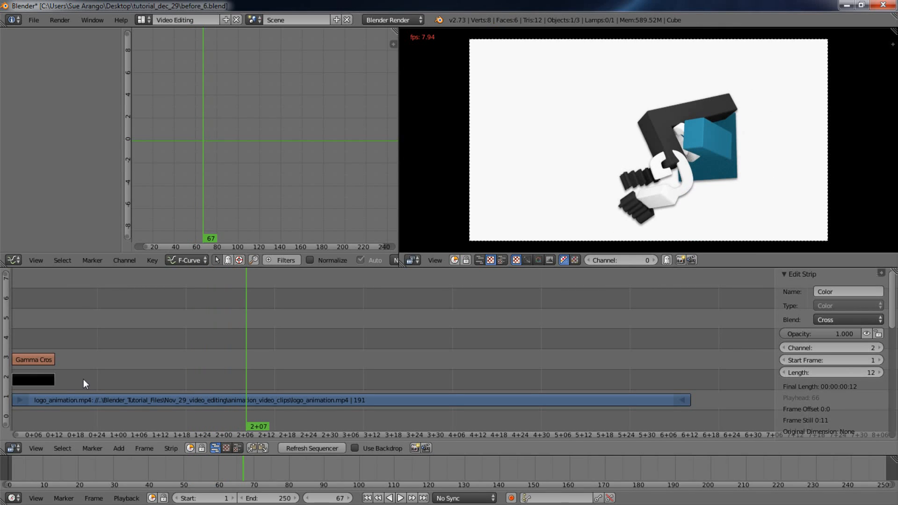
Move the end of the Color strip to a length of 27 frames and play the sequence from frame 1
{"action": "right_click", "coordinate": [50, 380]}
{"action": "key", "text": "g"}
{"action": "mouse_move", "coordinate": [100, 381]}
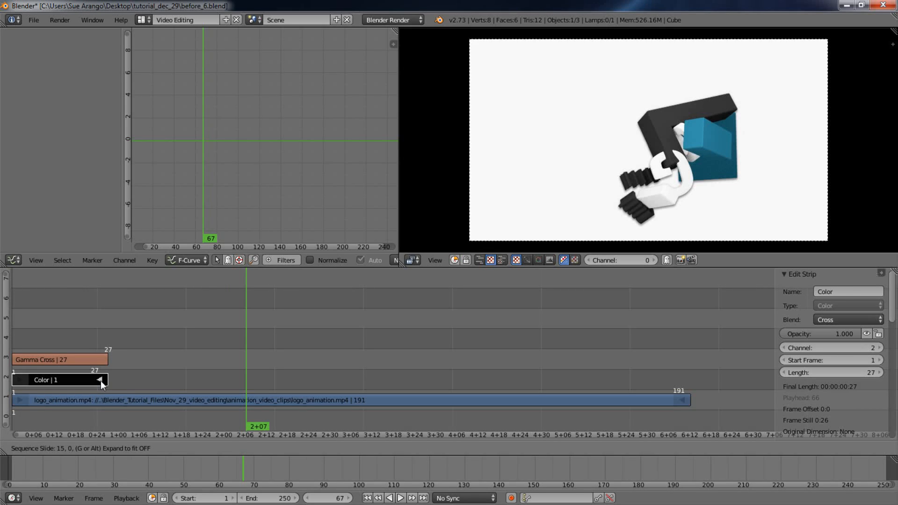
{"action": "left_click", "coordinate": [100, 381]}
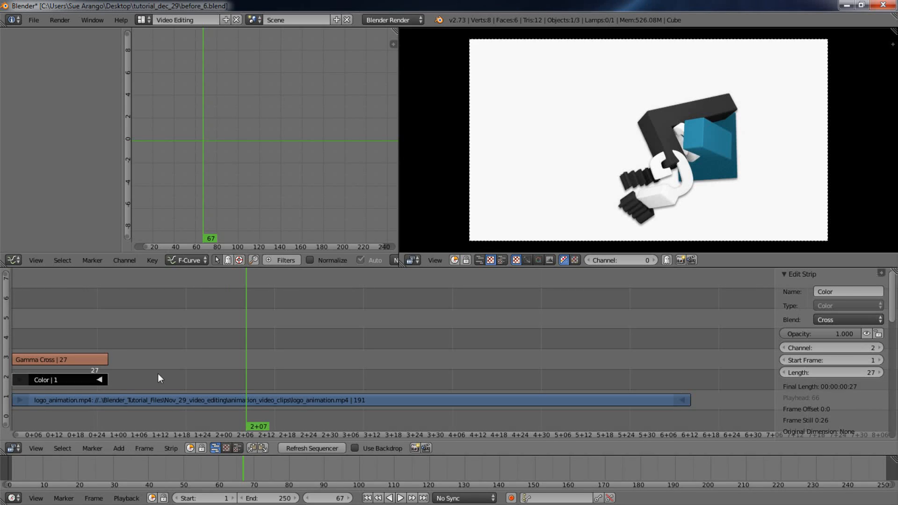
{"action": "left_click", "coordinate": [11, 425]}
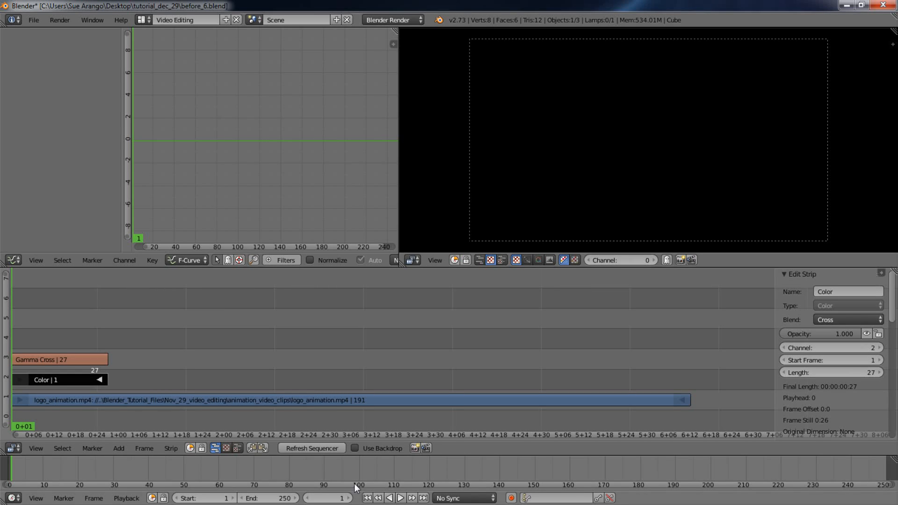
{"action": "left_click", "coordinate": [400, 499]}
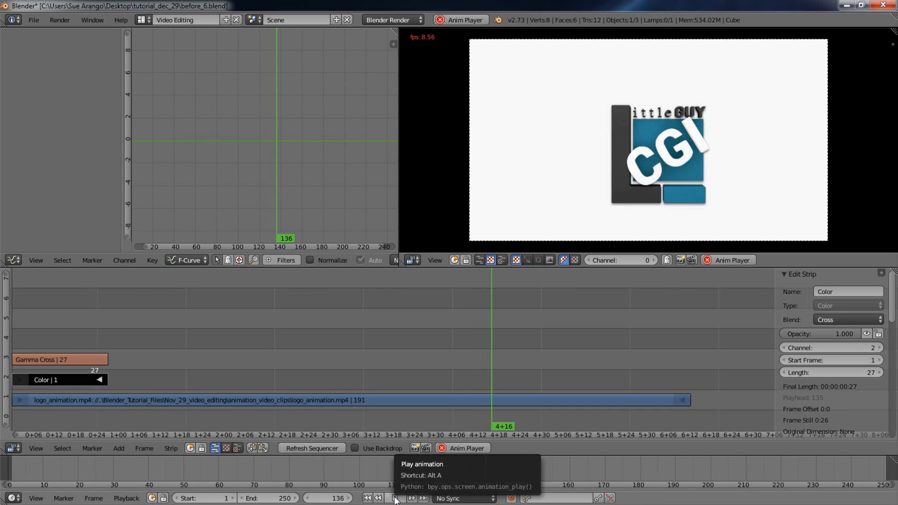
{"action": "left_click", "coordinate": [395, 499]}
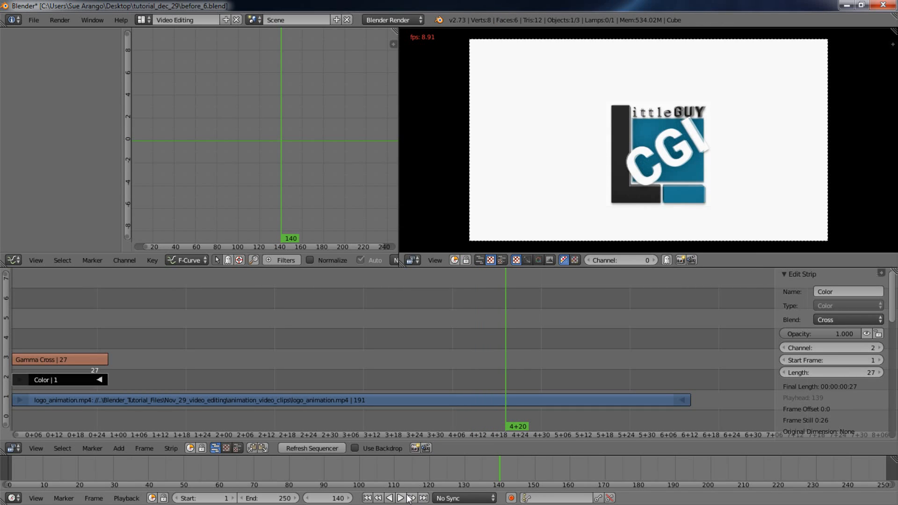
Play on to frame 149, cut the logo_animation.mp4 strip there, and delete the piece after the cut
{"action": "left_click", "coordinate": [400, 498]}
{"action": "left_click", "coordinate": [401, 499]}
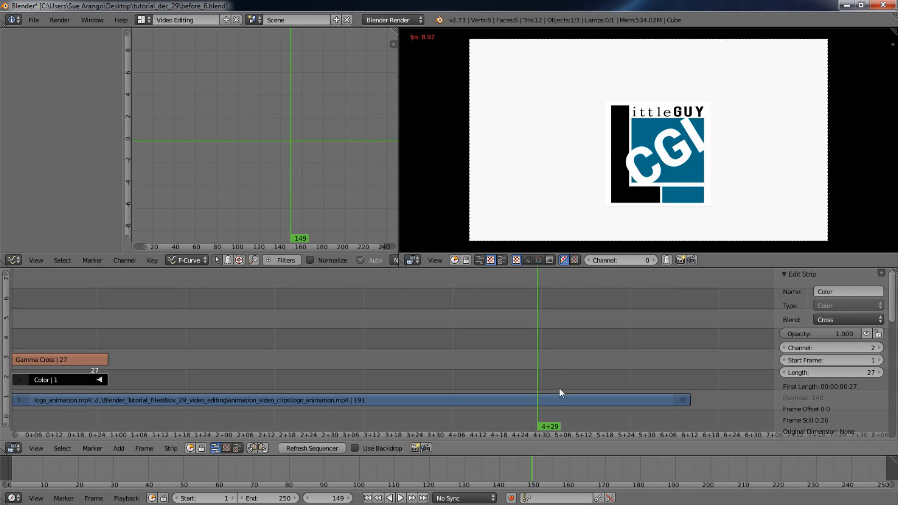
{"action": "right_click", "coordinate": [579, 403]}
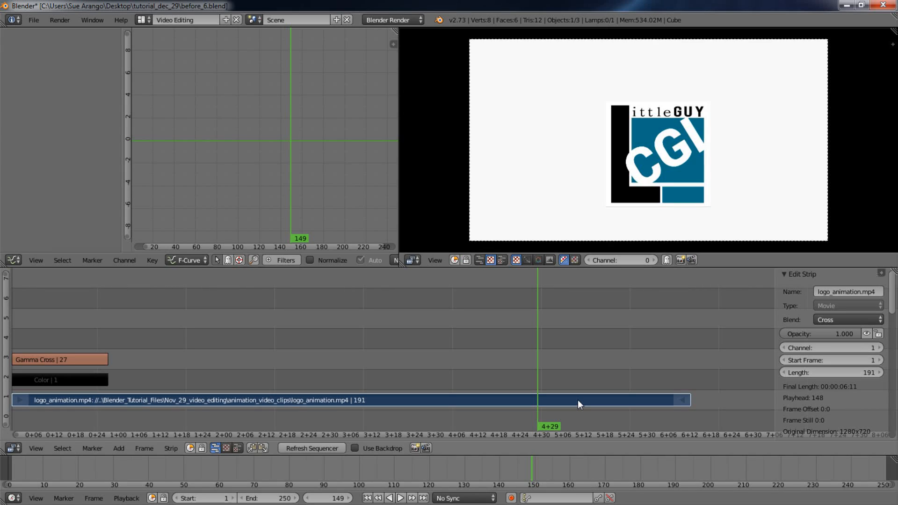
{"action": "key", "text": "k"}
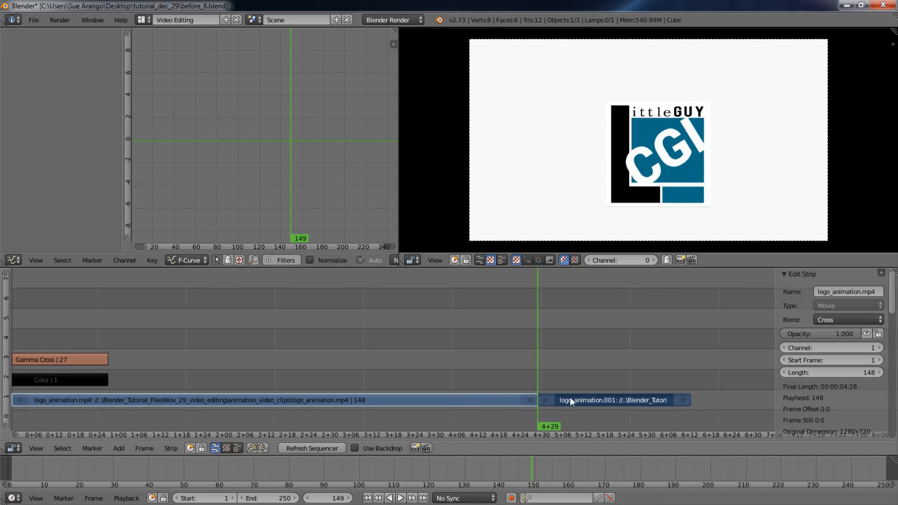
{"action": "right_click", "coordinate": [601, 394]}
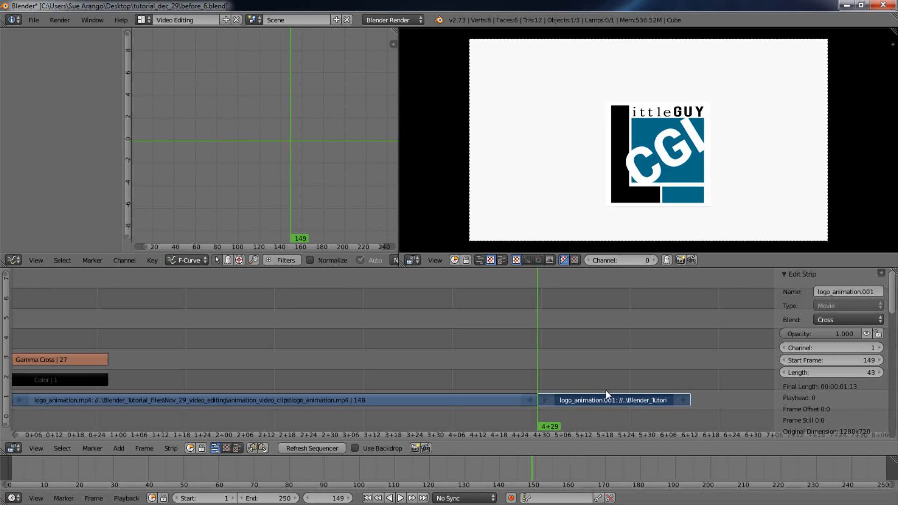
{"action": "key", "text": "x"}
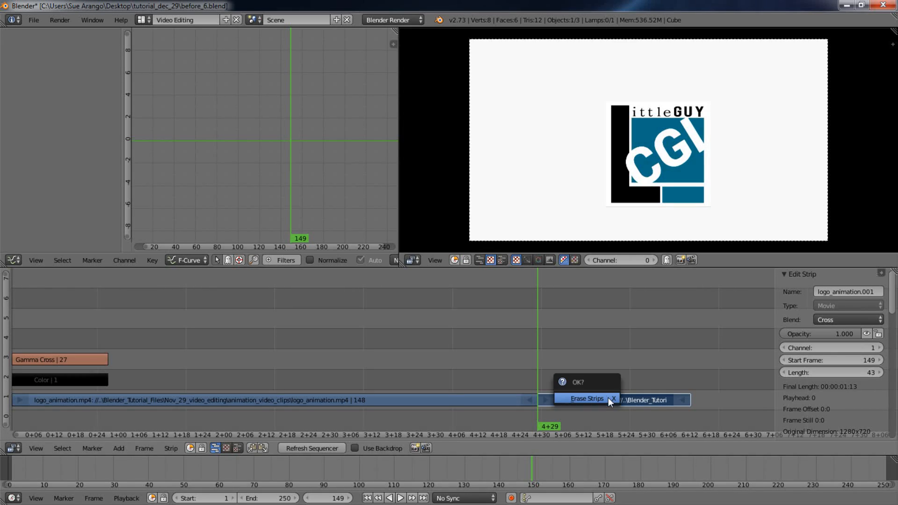
{"action": "left_click", "coordinate": [598, 400]}
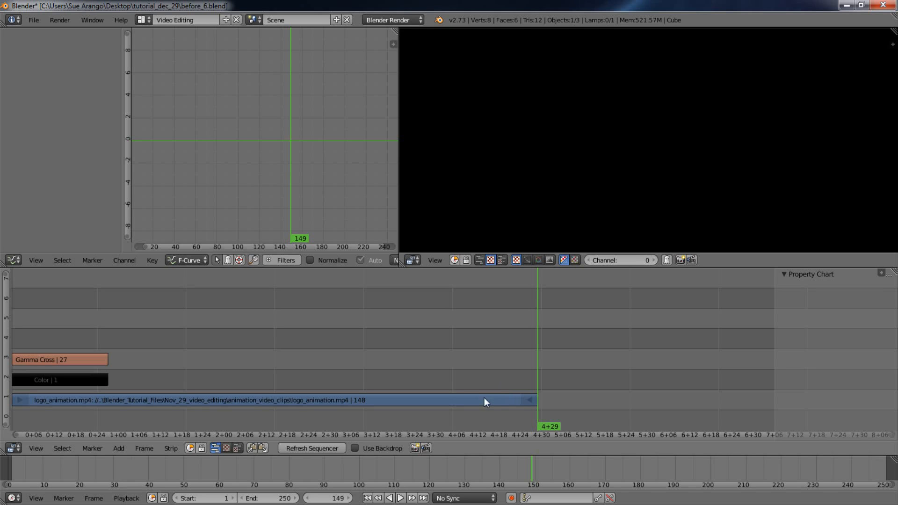
Scrub through the last part of the logo animation and place the playhead at frame 116
{"action": "mouse_move", "coordinate": [479, 389]}
{"action": "left_mouse_down"}
{"action": "mouse_move", "coordinate": [465, 397]}
{"action": "mouse_move", "coordinate": [541, 403]}
{"action": "mouse_move", "coordinate": [484, 401]}
{"action": "left_mouse_up"}
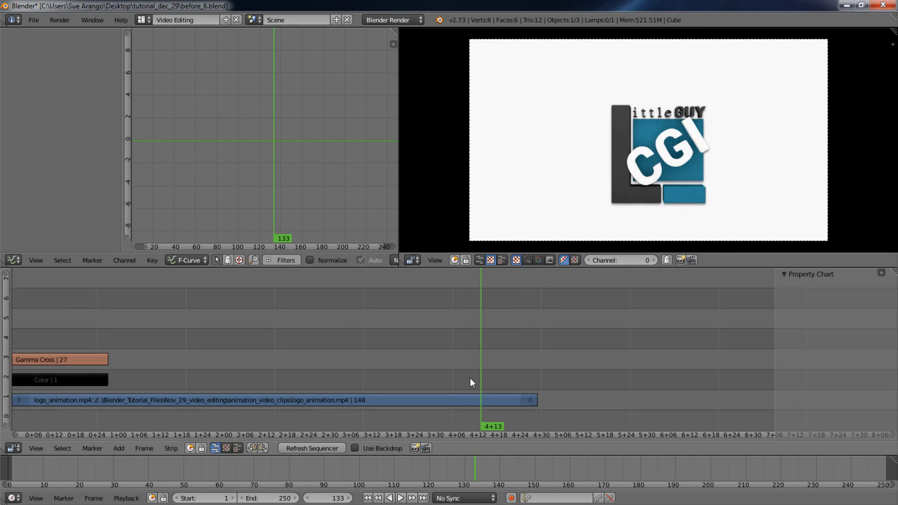
{"action": "left_click_drag", "start_coordinate": [470, 378], "coordinate": [426, 399]}
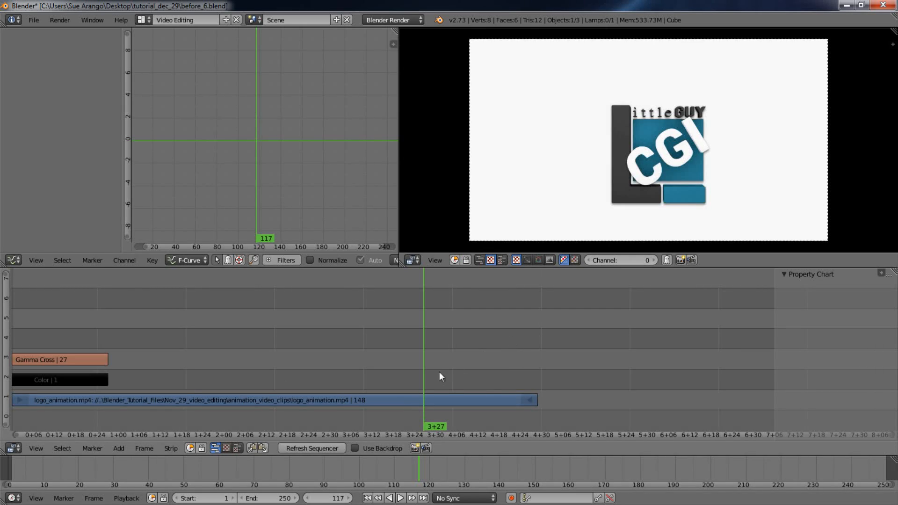
{"action": "mouse_move", "coordinate": [369, 374]}
{"action": "left_mouse_down"}
{"action": "mouse_move", "coordinate": [385, 367]}
{"action": "mouse_move", "coordinate": [305, 363]}
{"action": "mouse_move", "coordinate": [434, 381]}
{"action": "mouse_move", "coordinate": [369, 389]}
{"action": "left_mouse_up"}
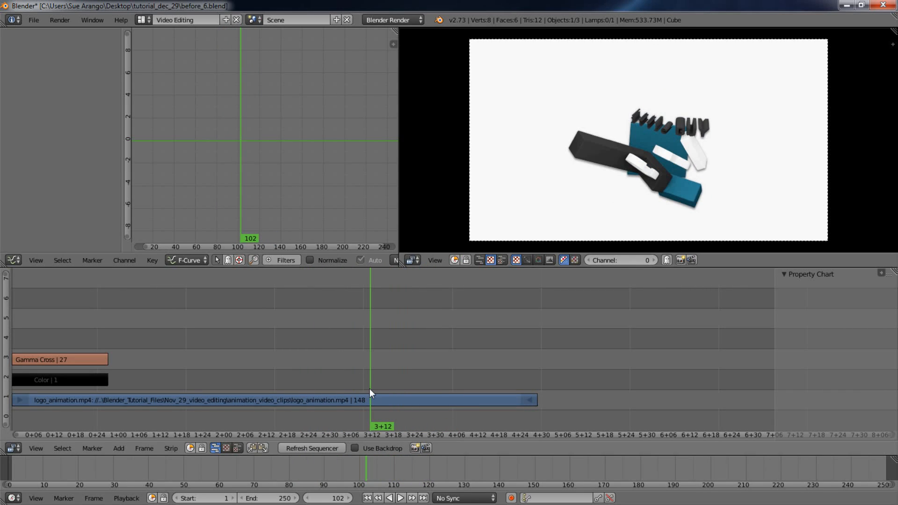
{"action": "left_click_drag", "start_coordinate": [356, 345], "coordinate": [414, 385]}
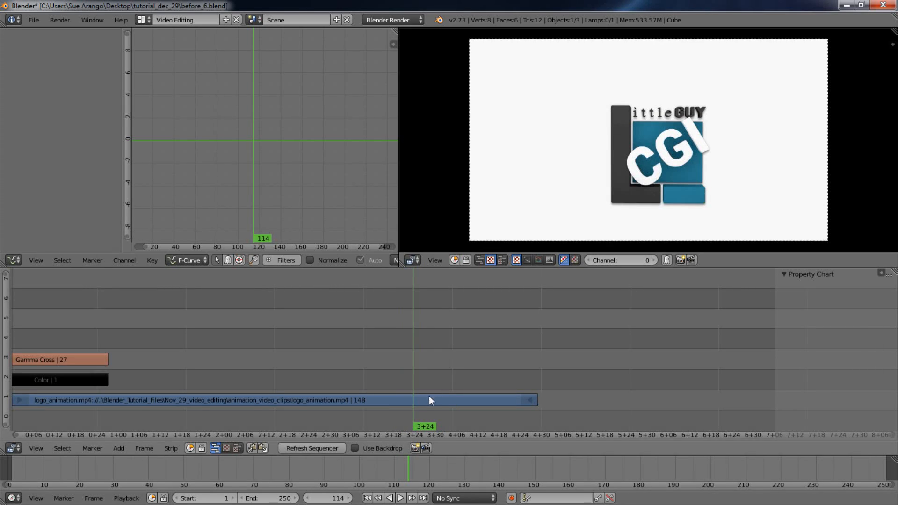
{"action": "mouse_move", "coordinate": [420, 399]}
{"action": "left_mouse_down"}
{"action": "mouse_move", "coordinate": [406, 392]}
{"action": "mouse_move", "coordinate": [440, 401]}
{"action": "mouse_move", "coordinate": [455, 395]}
{"action": "mouse_move", "coordinate": [354, 394]}
{"action": "mouse_move", "coordinate": [460, 395]}
{"action": "mouse_move", "coordinate": [315, 399]}
{"action": "mouse_move", "coordinate": [462, 395]}
{"action": "mouse_move", "coordinate": [420, 396]}
{"action": "left_mouse_up"}
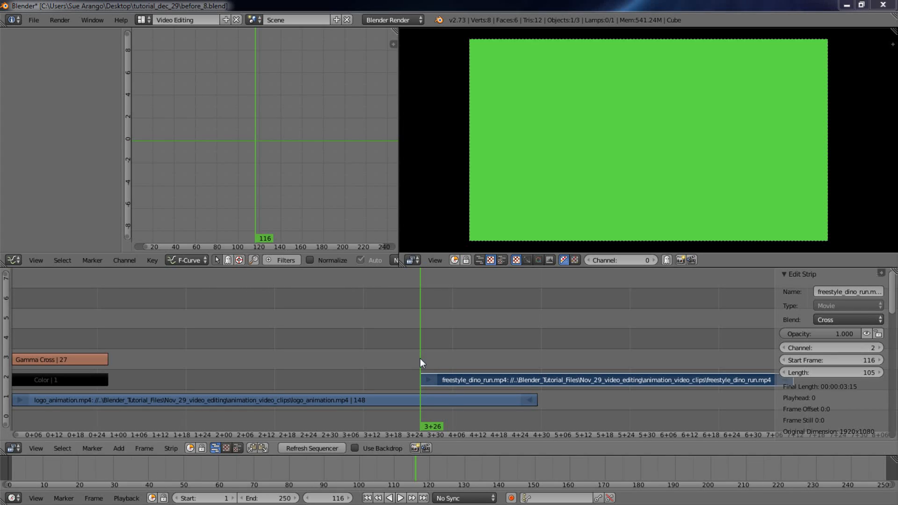
Examine the arrangement of the strips at several zoom levels, including a close-up of where logo_animation.mp4 and freestyle_dino_run.mp4 overlap
{"action": "mouse_move", "coordinate": [374, 339]}
{"action": "middle_mouse_down"}
{"action": "mouse_move", "coordinate": [361, 335]}
{"action": "mouse_move", "coordinate": [381, 332]}
{"action": "middle_mouse_up"}
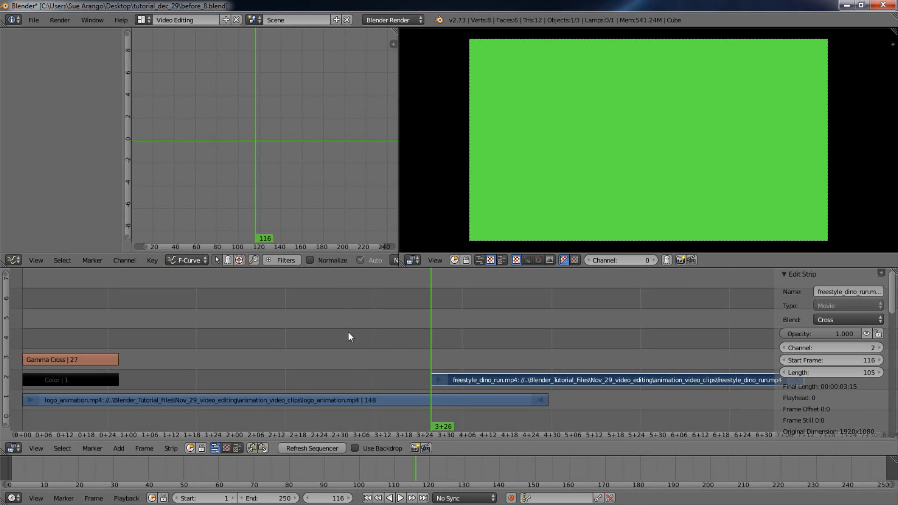
{"action": "scroll", "coordinate": [348, 332], "scroll_direction": "down", "scroll_amount": 4}
{"action": "scroll", "coordinate": [348, 332], "scroll_direction": "up", "scroll_amount": 2}
{"action": "scroll", "coordinate": [348, 332], "scroll_direction": "up", "scroll_amount": 6}
{"action": "scroll", "coordinate": [348, 332], "scroll_direction": "down", "scroll_amount": 20}
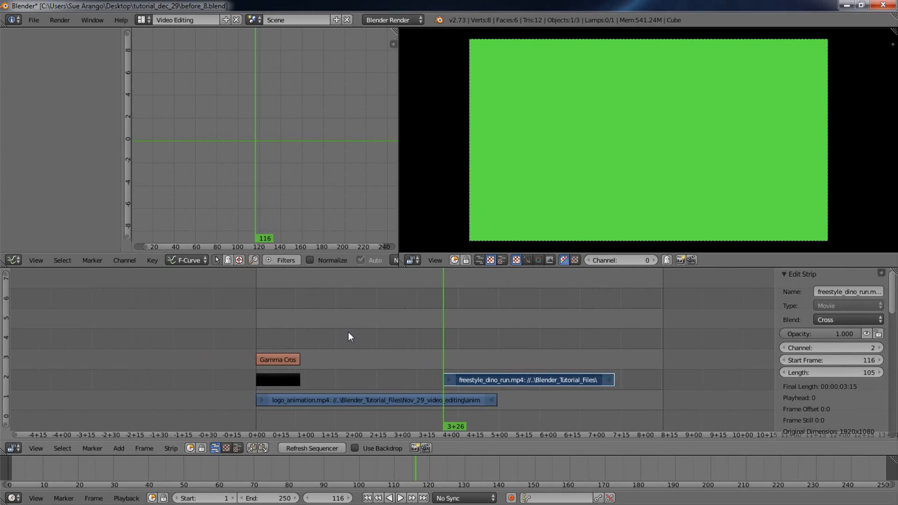
{"action": "scroll", "coordinate": [348, 332], "scroll_direction": "down", "scroll_amount": 2}
{"action": "scroll", "coordinate": [348, 332], "scroll_direction": "up", "scroll_amount": 1}
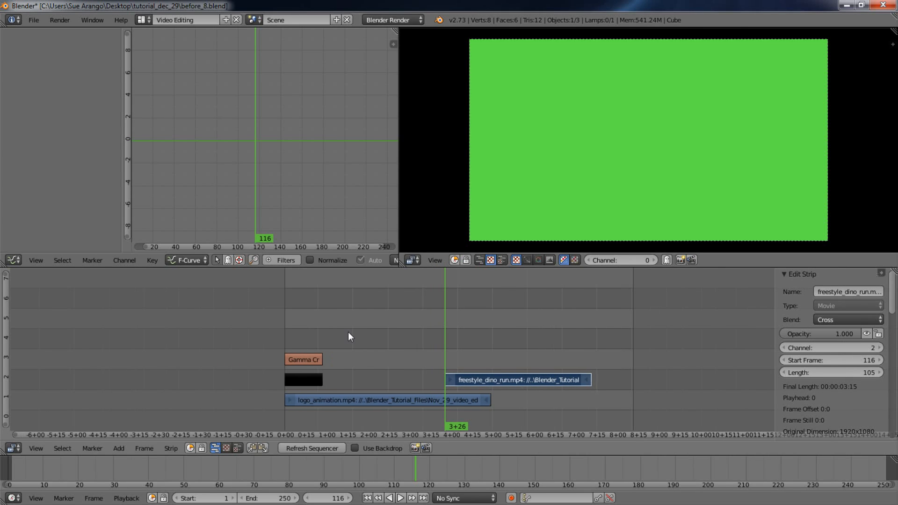
{"action": "middle_click_drag", "start_coordinate": [354, 338], "coordinate": [167, 272]}
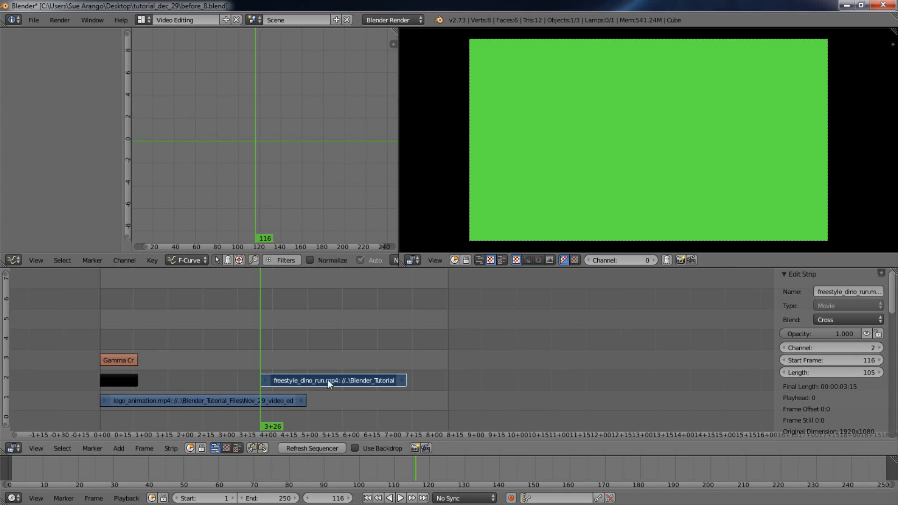
{"action": "middle_click_drag", "start_coordinate": [386, 359], "coordinate": [400, 317]}
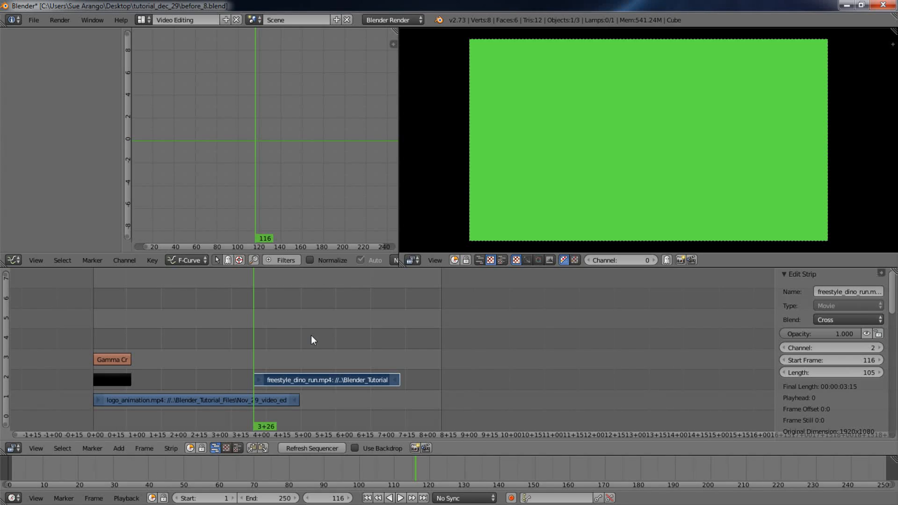
{"action": "key", "text": "b"}
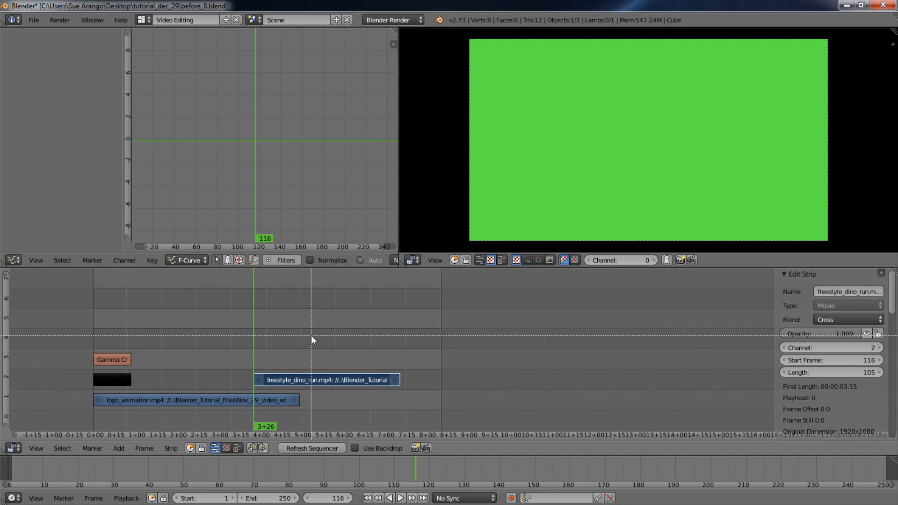
{"action": "left_click_drag", "start_coordinate": [239, 344], "coordinate": [335, 423]}
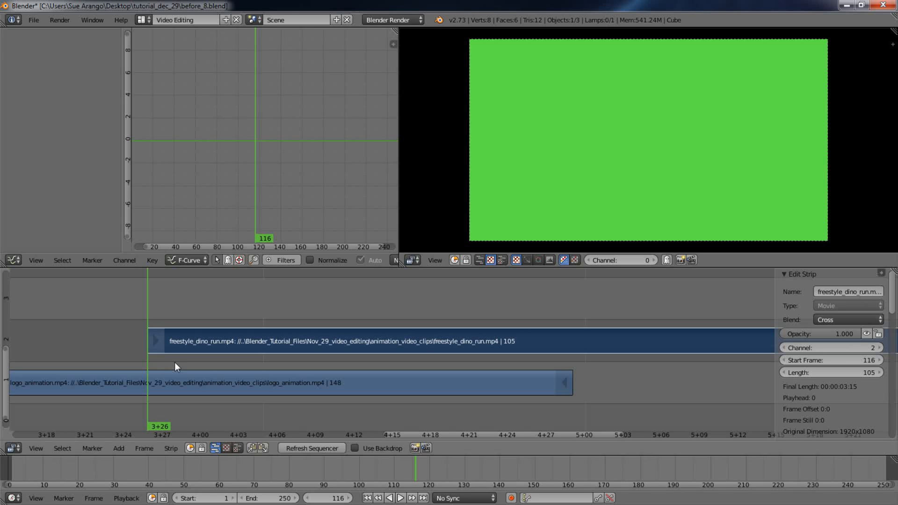
{"action": "key", "text": "Home"}
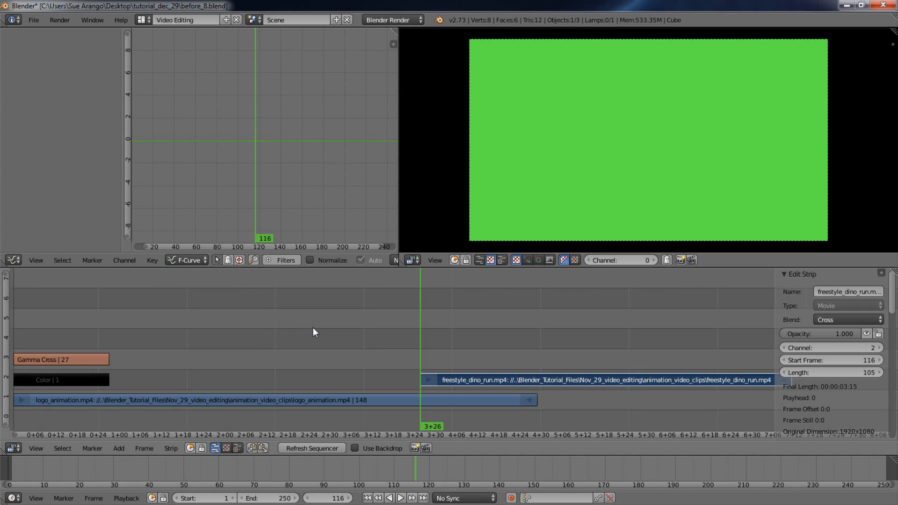
Scrub between frames 112 and 116 at the start of the overlap, selecting the logo_animation.mp4 strip and finally freestyle_dino_run.mp4
{"action": "middle_click_drag", "start_coordinate": [364, 348], "coordinate": [191, 276]}
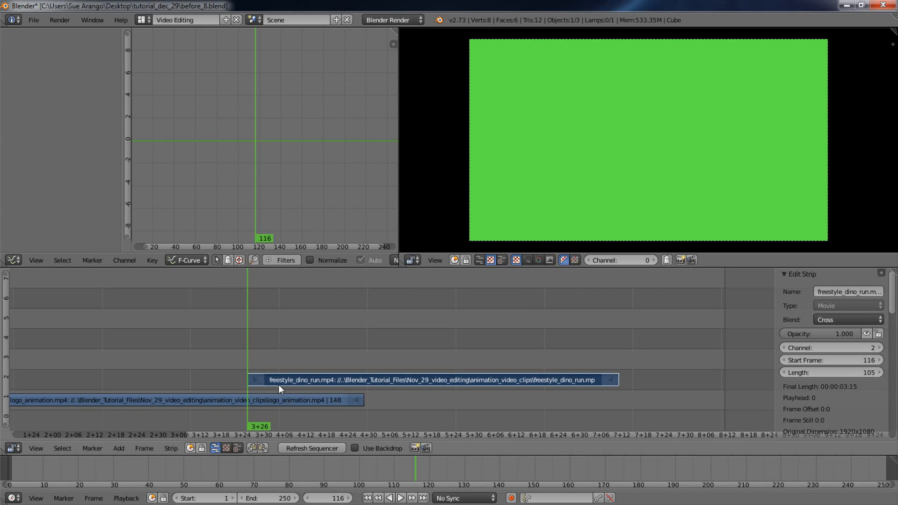
{"action": "left_click_drag", "start_coordinate": [231, 356], "coordinate": [234, 387]}
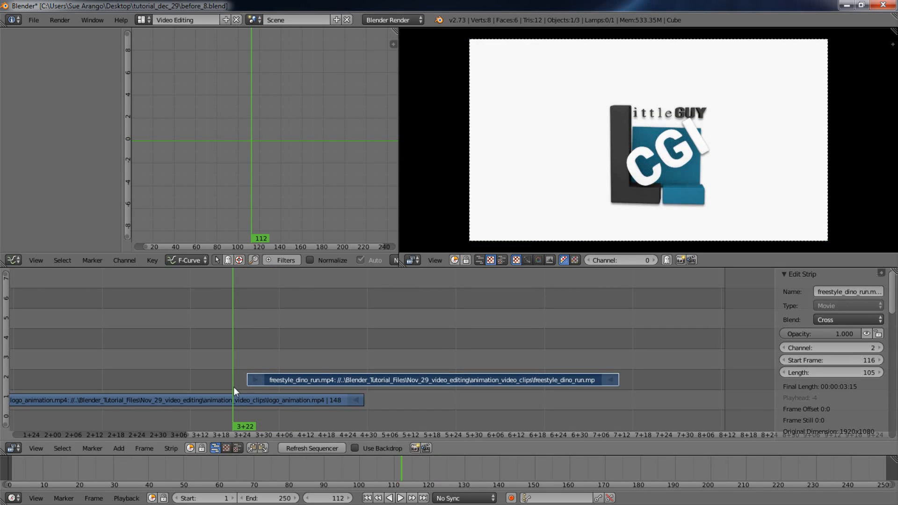
{"action": "right_click", "coordinate": [313, 401]}
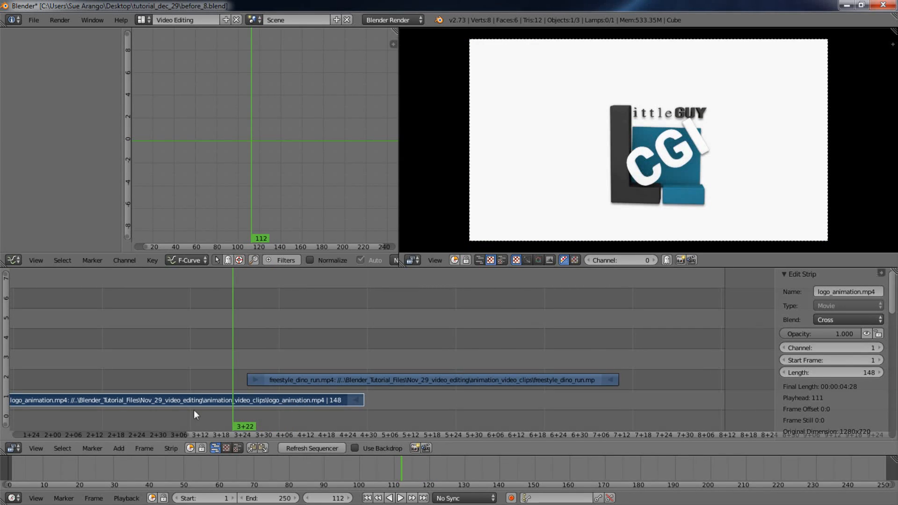
{"action": "left_click_drag", "start_coordinate": [215, 409], "coordinate": [246, 423]}
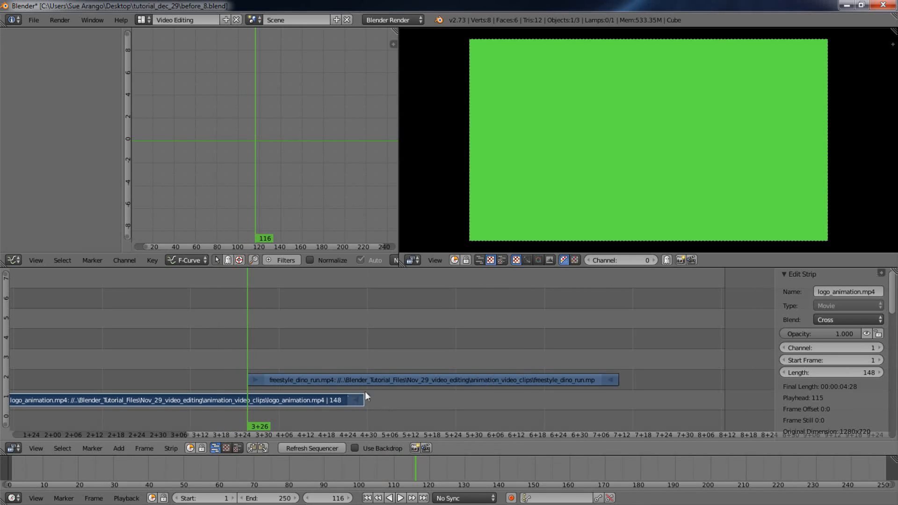
{"action": "right_click", "coordinate": [326, 381]}
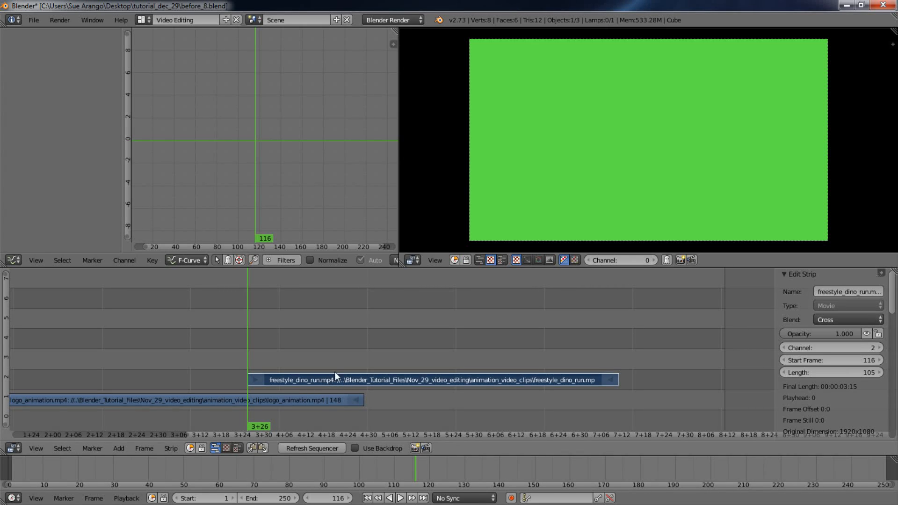
Mute the freestyle_dino_run.mp4 strip, preview the logo animation beneath it, and unmute the strip
{"action": "key", "text": "h"}
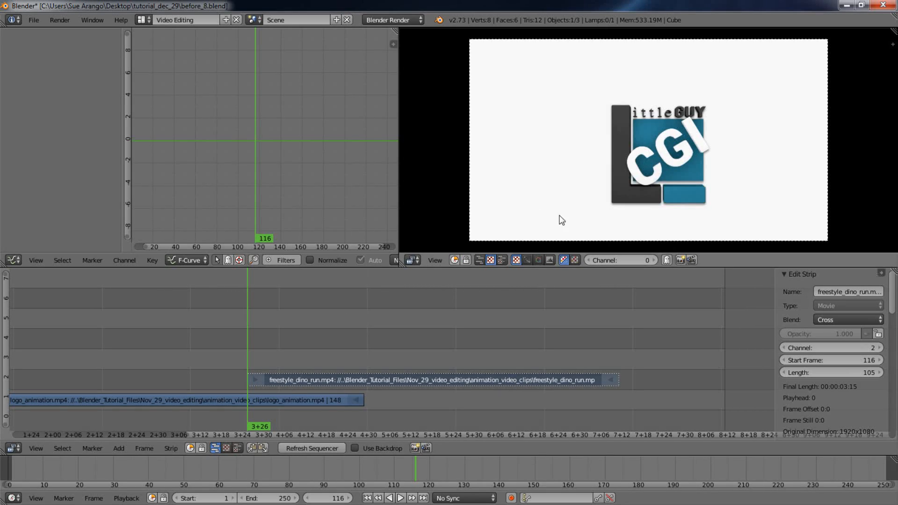
{"action": "key", "text": "alt+a"}
{"action": "left_click_drag", "start_coordinate": [391, 389], "coordinate": [243, 377]}
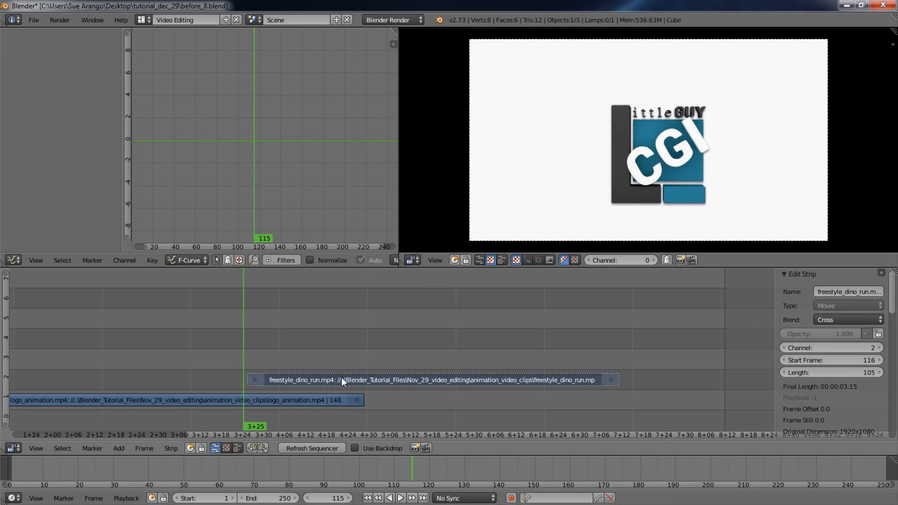
{"action": "key", "text": "alt+h"}
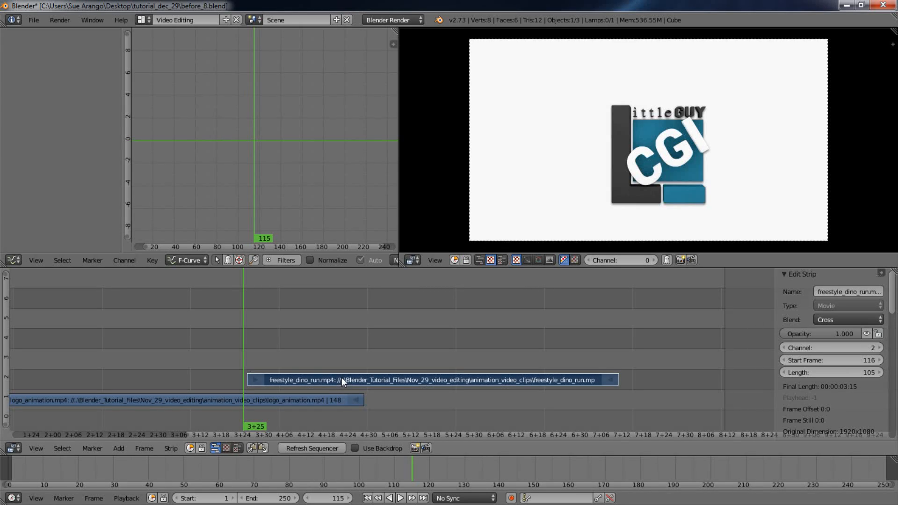
Move the freestyle_dino_run.mp4 strip past the end of the logo animation, starting at frame 163 on channel 2
{"action": "left_click_drag", "start_coordinate": [286, 335], "coordinate": [241, 350]}
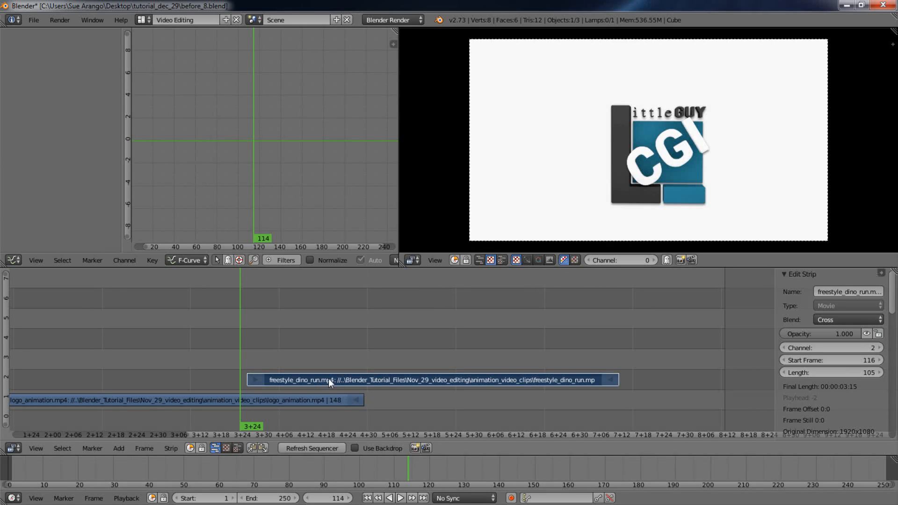
{"action": "key", "text": "g"}
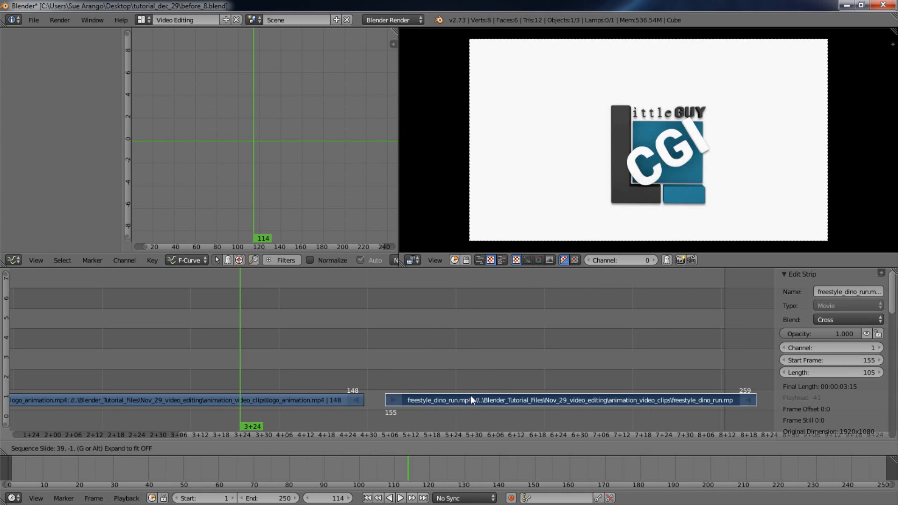
{"action": "left_click", "coordinate": [483, 380]}
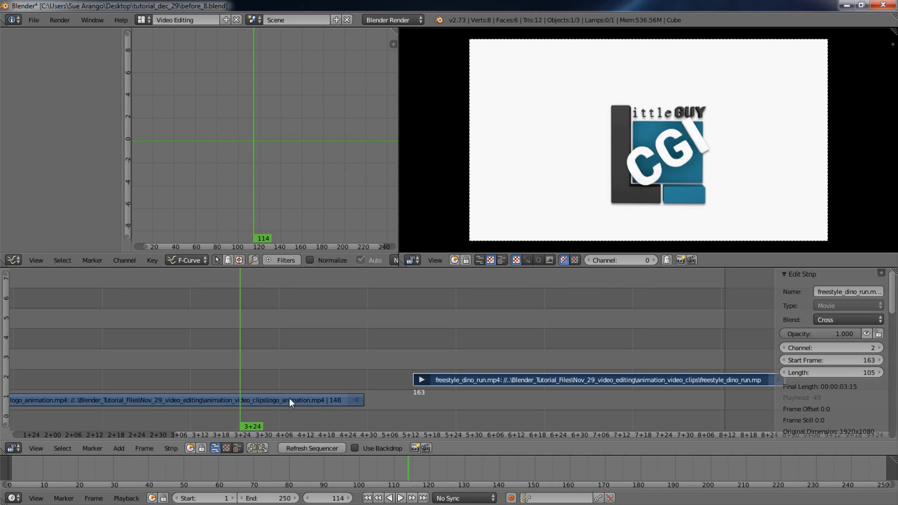
Shorten logo_animation.mp4 from its end to 139 and on to 117 frames, scrubbing through the strip after each trim
{"action": "left_click_drag", "start_coordinate": [291, 381], "coordinate": [319, 392]}
{"action": "right_click_drag", "start_coordinate": [355, 400], "coordinate": [324, 404]}
{"action": "left_click_drag", "start_coordinate": [274, 375], "coordinate": [269, 396]}
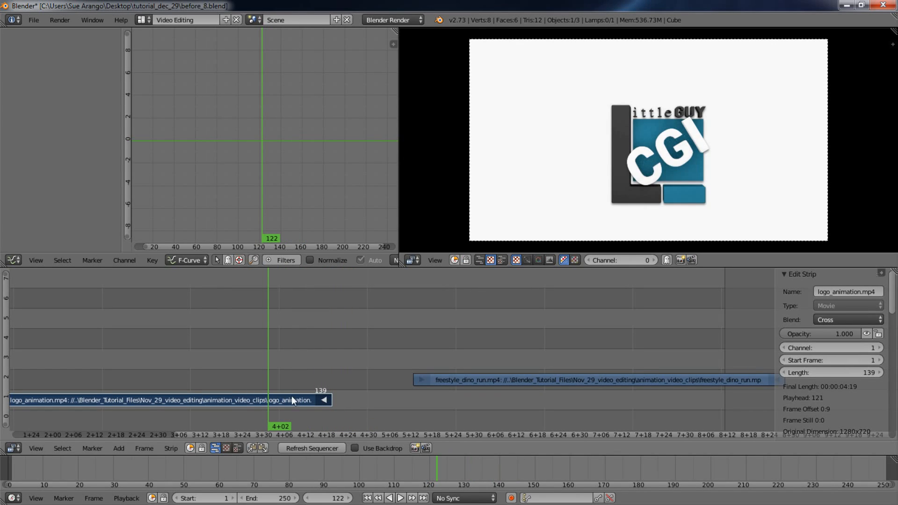
{"action": "right_click_drag", "start_coordinate": [324, 401], "coordinate": [246, 407]}
{"action": "left_click_drag", "start_coordinate": [178, 378], "coordinate": [215, 396]}
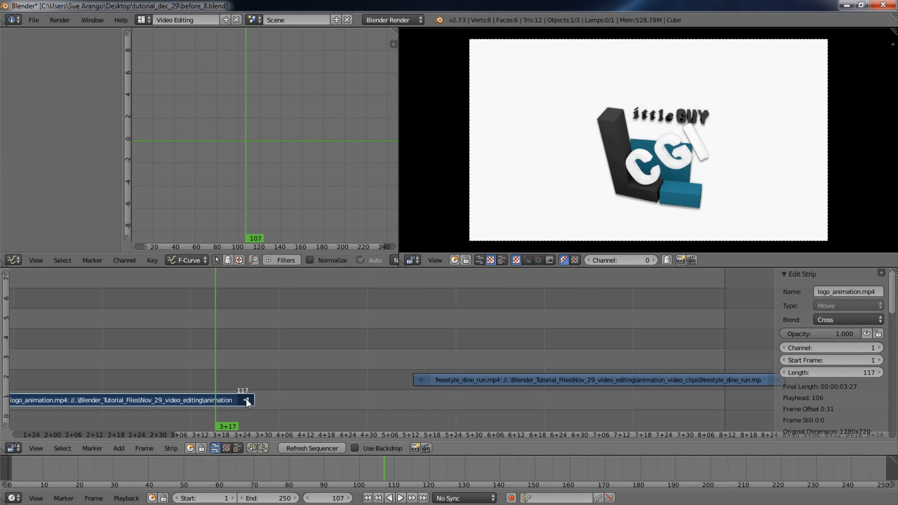
Extend the end of logo_animation.mp4 to frame 175 and scrub over the held last frame around frames 151 to 158
{"action": "key", "text": "g"}
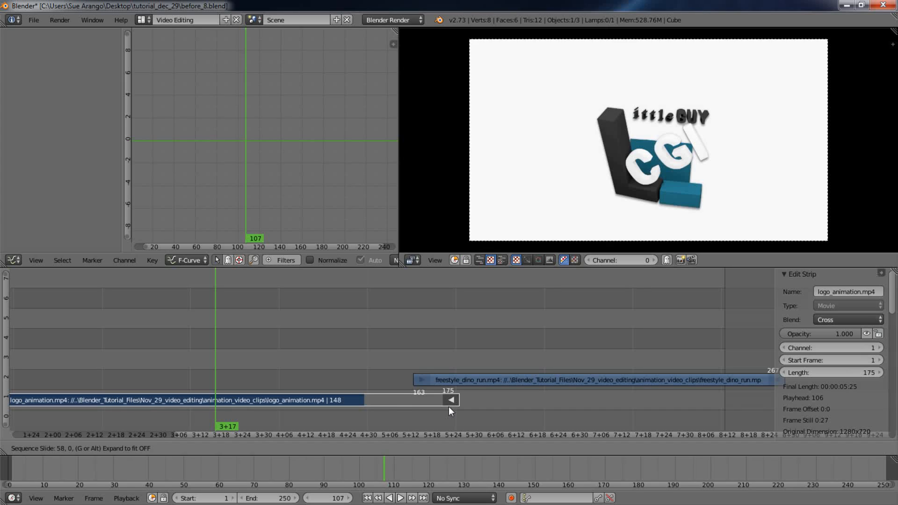
{"action": "left_click", "coordinate": [451, 405]}
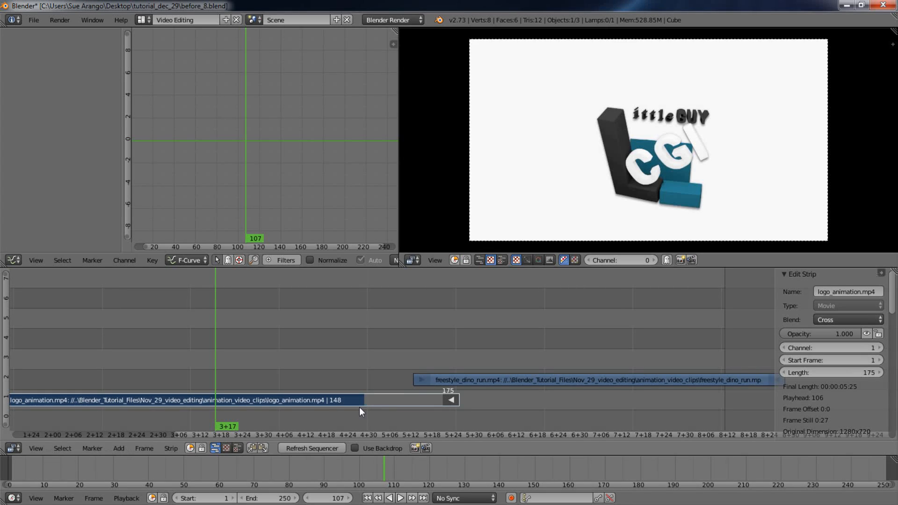
{"action": "left_click", "coordinate": [307, 370]}
{"action": "left_click_drag", "start_coordinate": [324, 372], "coordinate": [394, 389]}
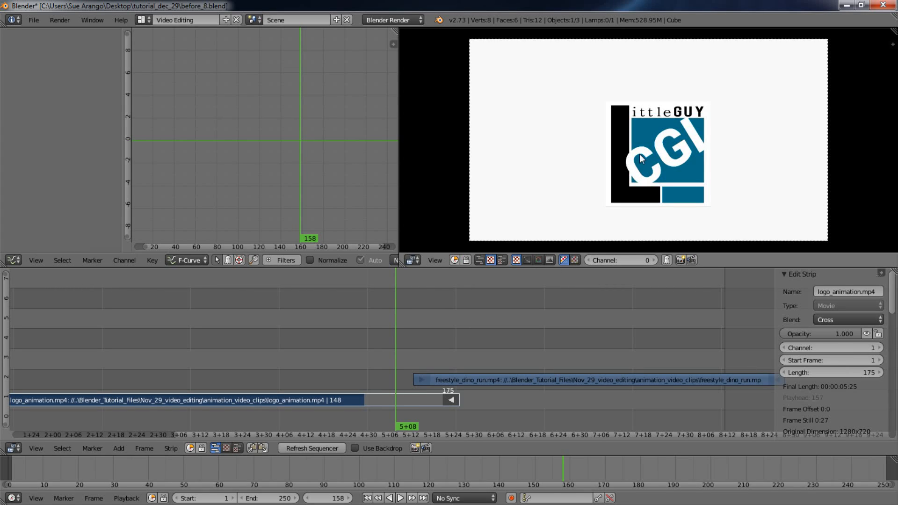
{"action": "left_click_drag", "start_coordinate": [389, 381], "coordinate": [372, 389]}
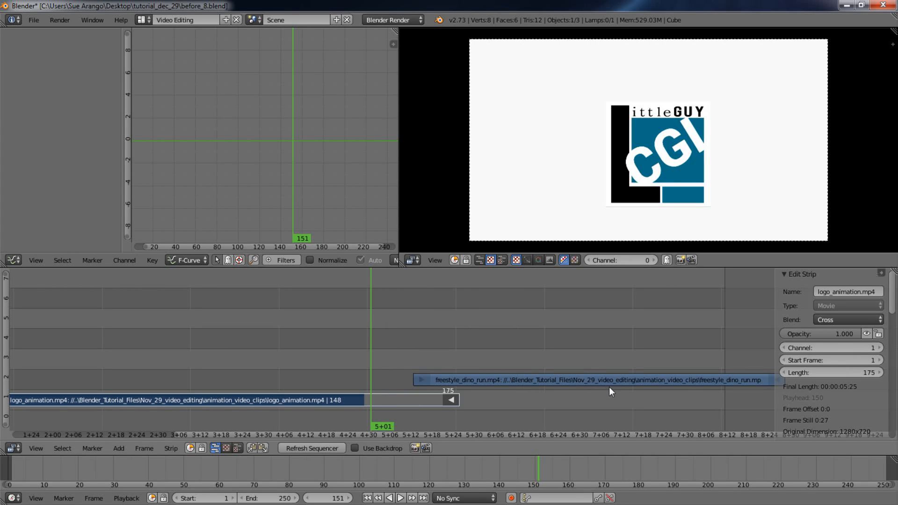
Extend the end of freestyle_dino_run.mp4 past its footage, scrub around frame 253, and move the end back to frame 267
{"action": "middle_click_drag", "start_coordinate": [606, 378], "coordinate": [377, 358]}
{"action": "left_click", "coordinate": [473, 381]}
{"action": "left_click_drag", "start_coordinate": [496, 383], "coordinate": [520, 388]}
{"action": "right_click_drag", "start_coordinate": [553, 379], "coordinate": [701, 378]}
{"action": "left_click_drag", "start_coordinate": [485, 369], "coordinate": [507, 368]}
{"action": "right_click_drag", "start_coordinate": [688, 379], "coordinate": [553, 381]}
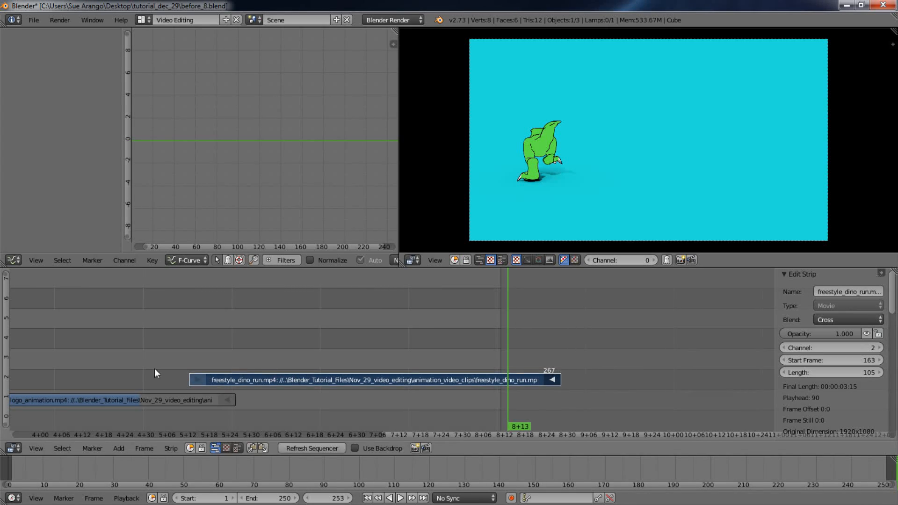
Move the end of logo_animation.mp4 back to frame 148 and place the playhead at frame 132
{"action": "right_click_drag", "start_coordinate": [231, 398], "coordinate": [133, 408]}
{"action": "mouse_move", "coordinate": [92, 349]}
{"action": "left_mouse_down"}
{"action": "mouse_move", "coordinate": [142, 361]}
{"action": "mouse_move", "coordinate": [80, 355]}
{"action": "left_mouse_up"}
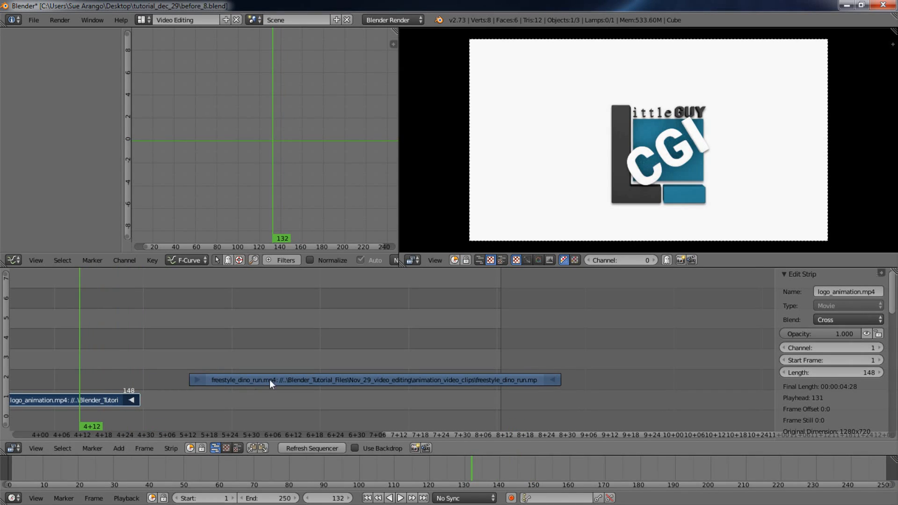
Add a Wipe effect strip to the selected logo_animation.mp4 strip and look along its full extent
{"action": "middle_click_drag", "start_coordinate": [291, 401], "coordinate": [588, 351]}
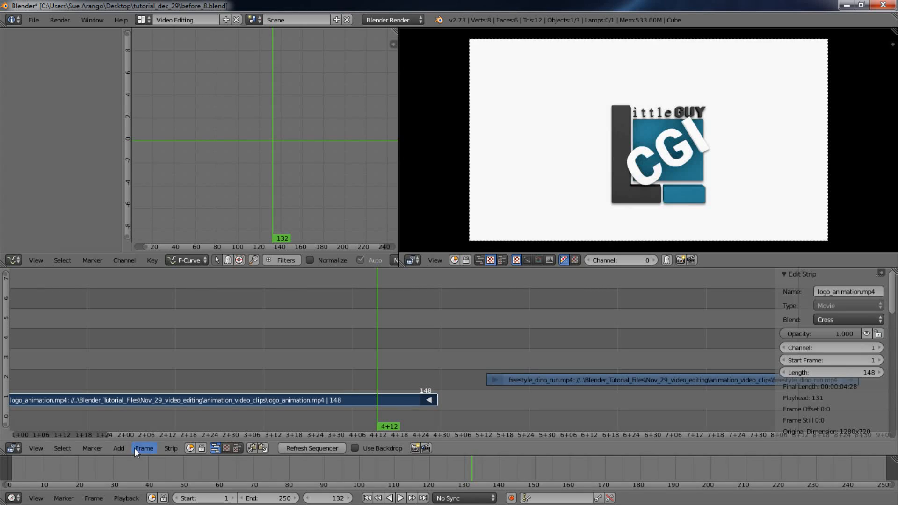
{"action": "left_click", "coordinate": [119, 448]}
{"action": "mouse_move", "coordinate": [163, 366]}
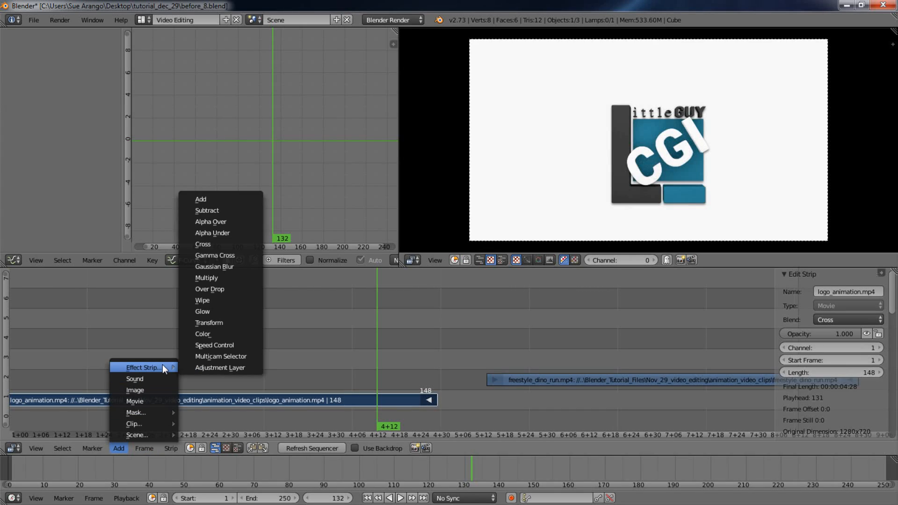
{"action": "left_click", "coordinate": [209, 300]}
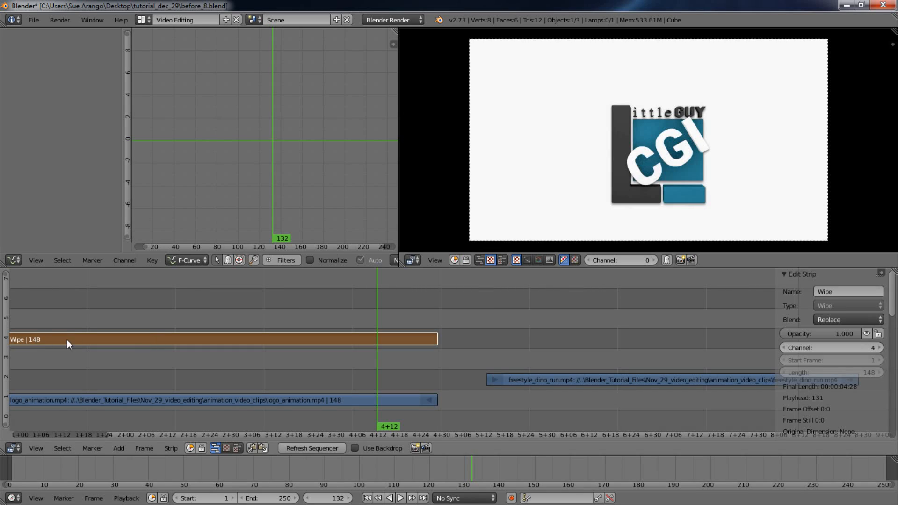
{"action": "middle_click_drag", "start_coordinate": [129, 326], "coordinate": [276, 317]}
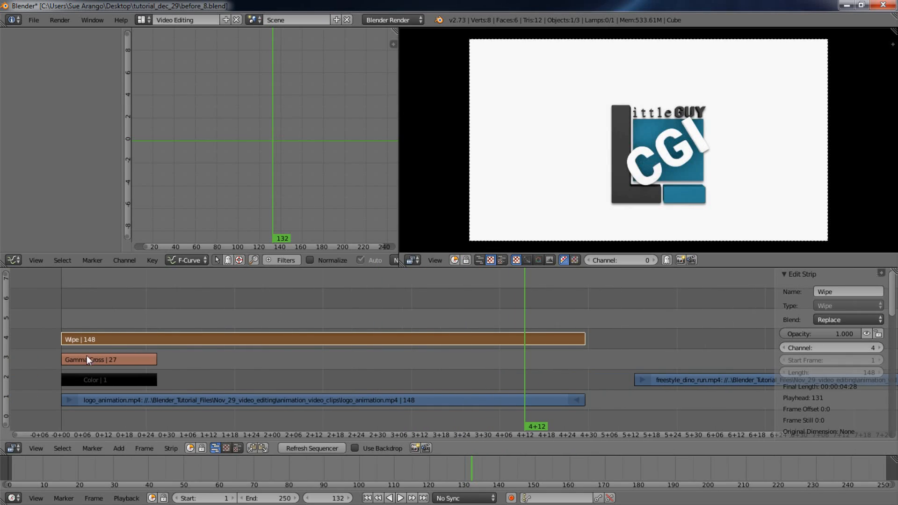
{"action": "middle_click_drag", "start_coordinate": [329, 326], "coordinate": [100, 315]}
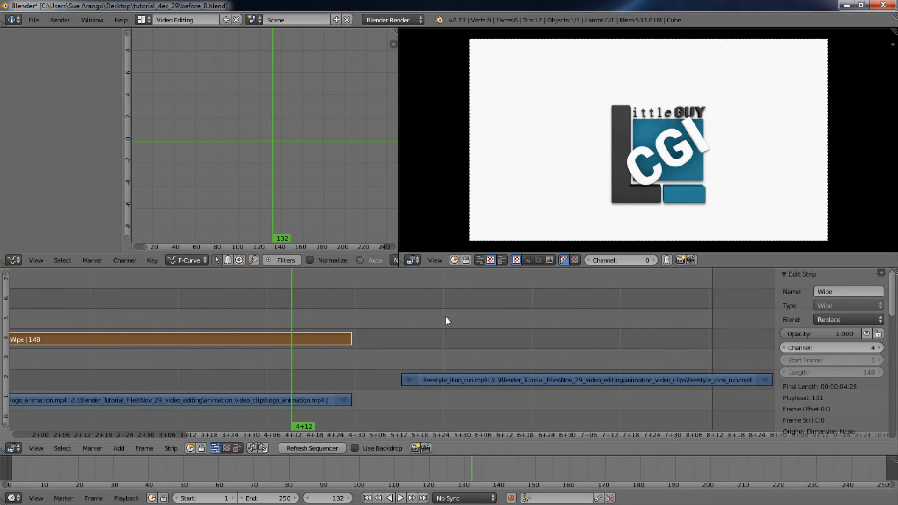
Widen the strip properties area and look over the Wipe strip's effect settings, including the available transition types
{"action": "left_click_drag", "start_coordinate": [775, 320], "coordinate": [712, 320]}
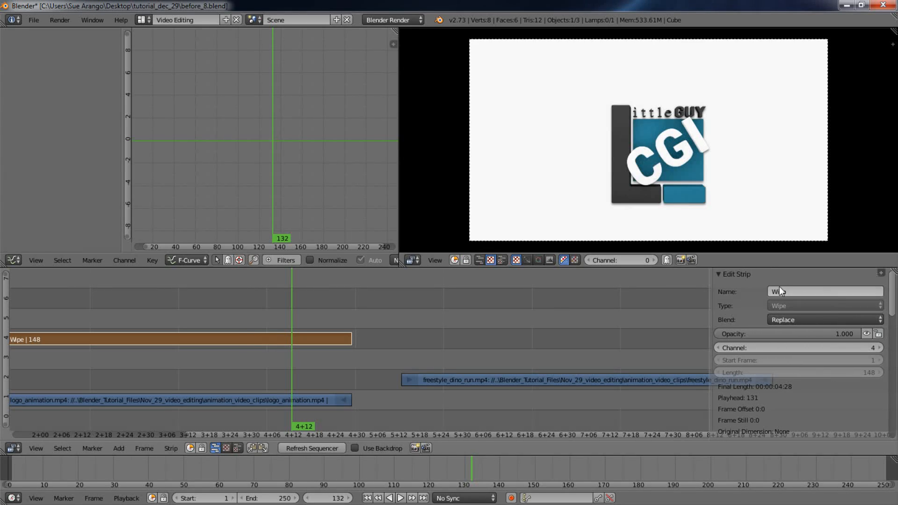
{"action": "left_click_drag", "start_coordinate": [894, 292], "coordinate": [895, 331]}
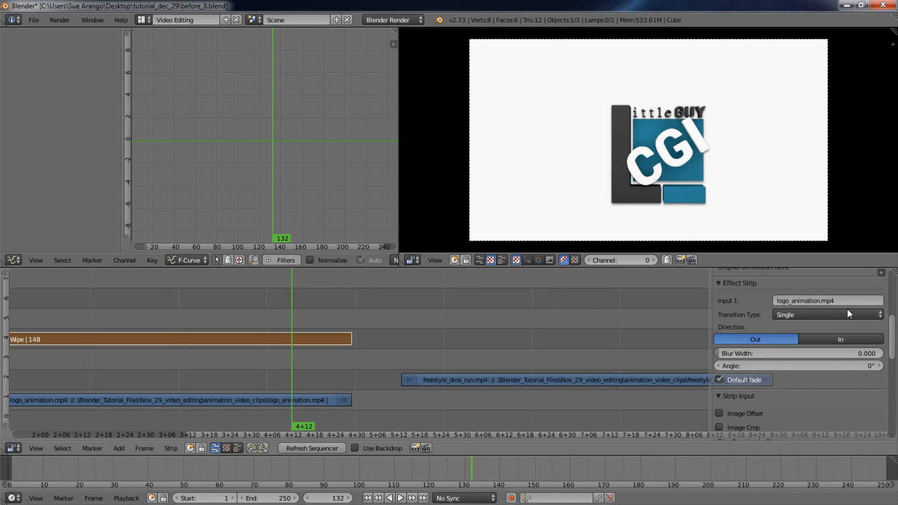
{"action": "left_click", "coordinate": [881, 314]}
{"action": "middle_click_drag", "start_coordinate": [272, 366], "coordinate": [247, 345]}
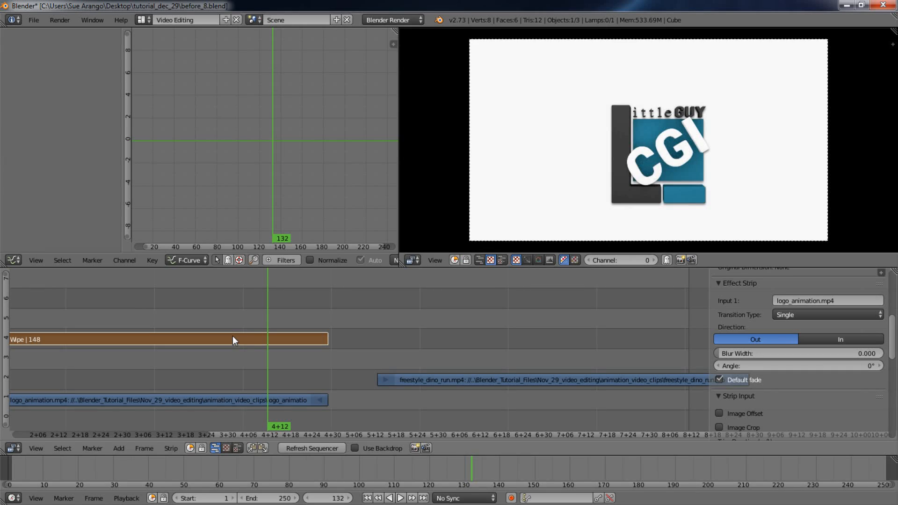
Delete the Wipe strip and move freestyle_dino_run.mp4 30 frames earlier so it starts at frame 133, overlapping logo_animation.mp4
{"action": "key", "text": "x"}
{"action": "left_click", "coordinate": [232, 336]}
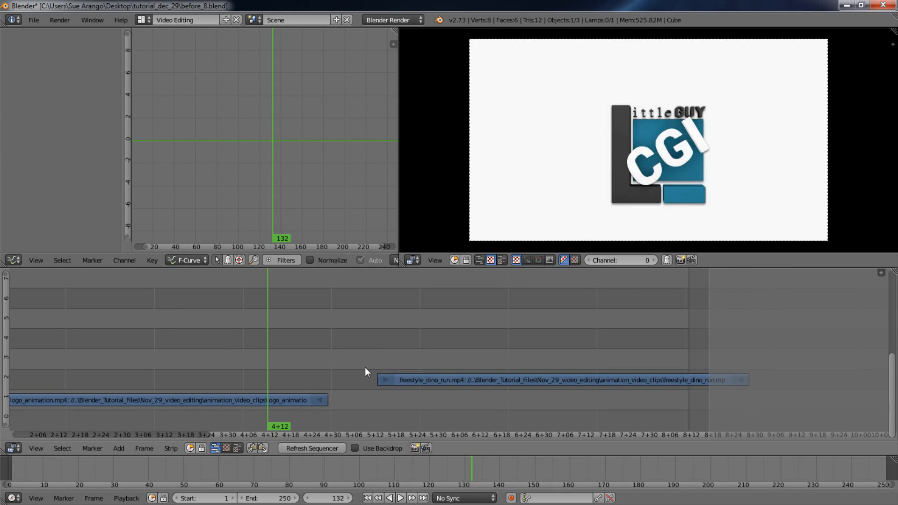
{"action": "right_click", "coordinate": [486, 380]}
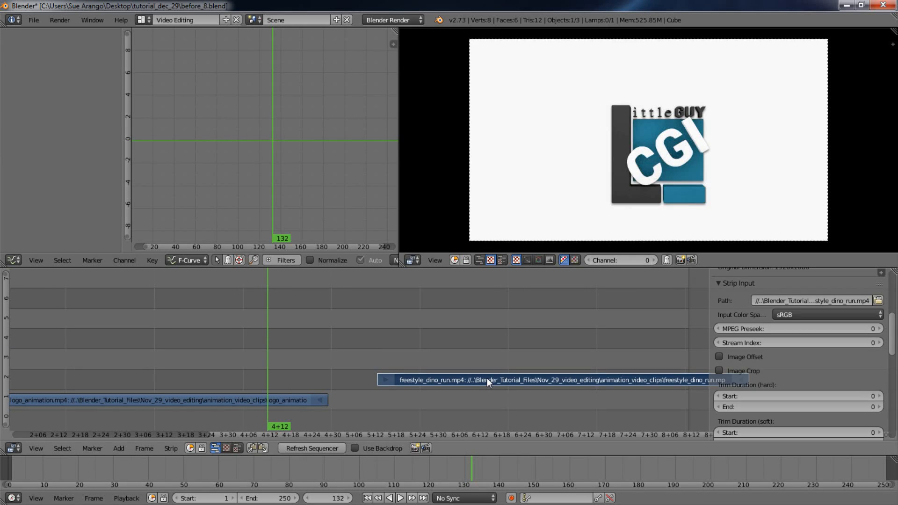
{"action": "key", "text": "g"}
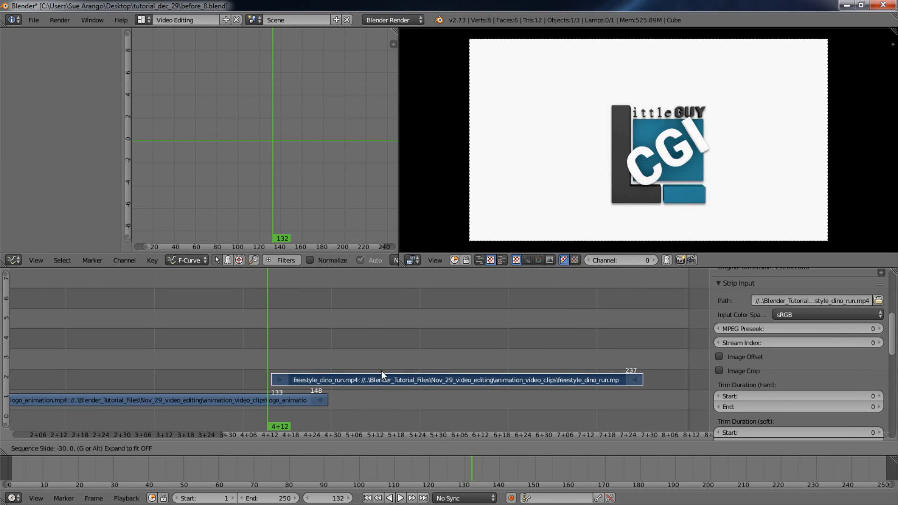
{"action": "left_click", "coordinate": [381, 370]}
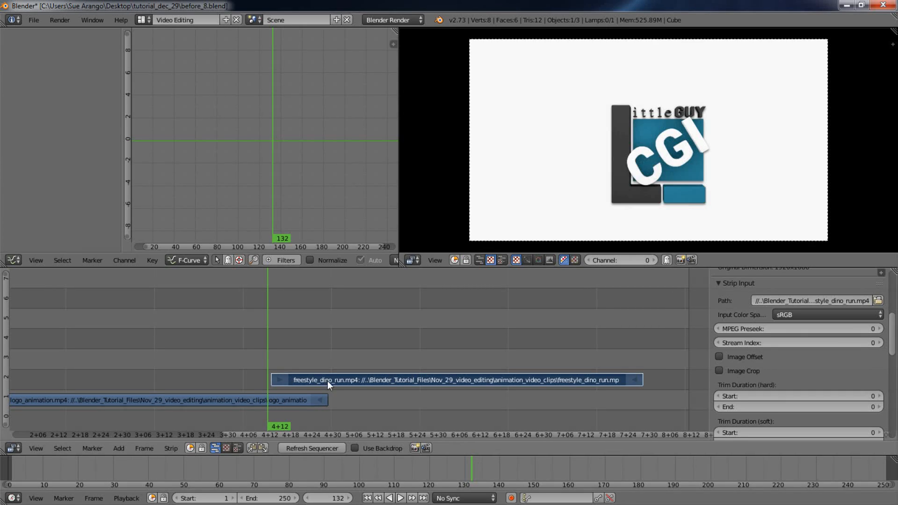
Select logo_animation.mp4 and freestyle_dino_run.mp4, in that order, and add a Wipe effect strip across their overlap
{"action": "left_click", "coordinate": [279, 400]}
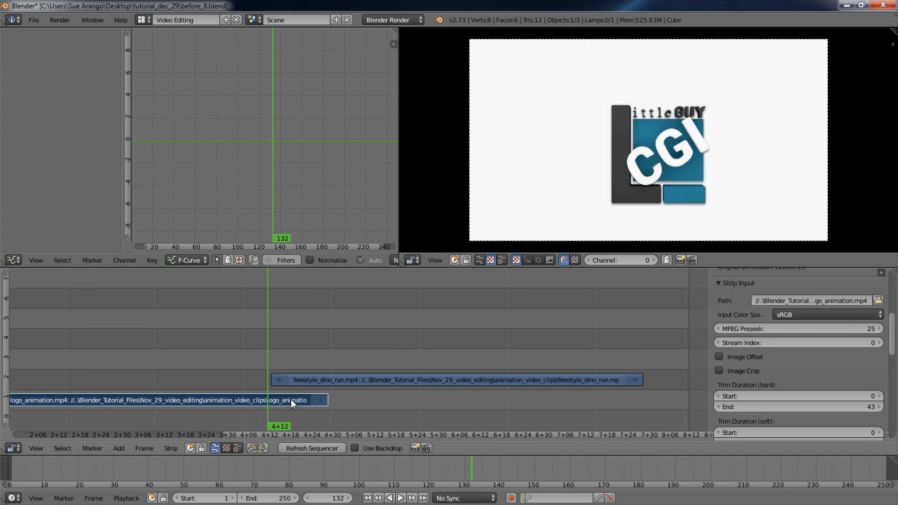
{"action": "right_click", "coordinate": [330, 380]}
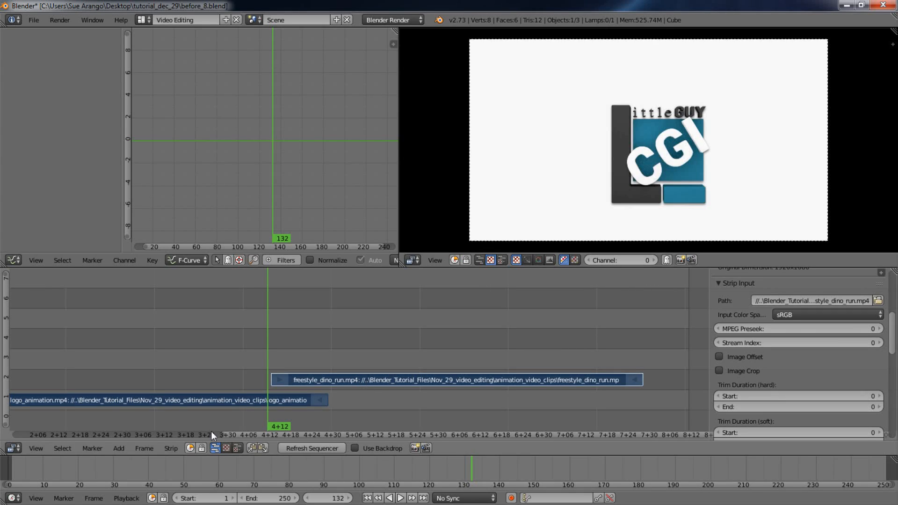
{"action": "left_click", "coordinate": [120, 448]}
{"action": "mouse_move", "coordinate": [164, 366]}
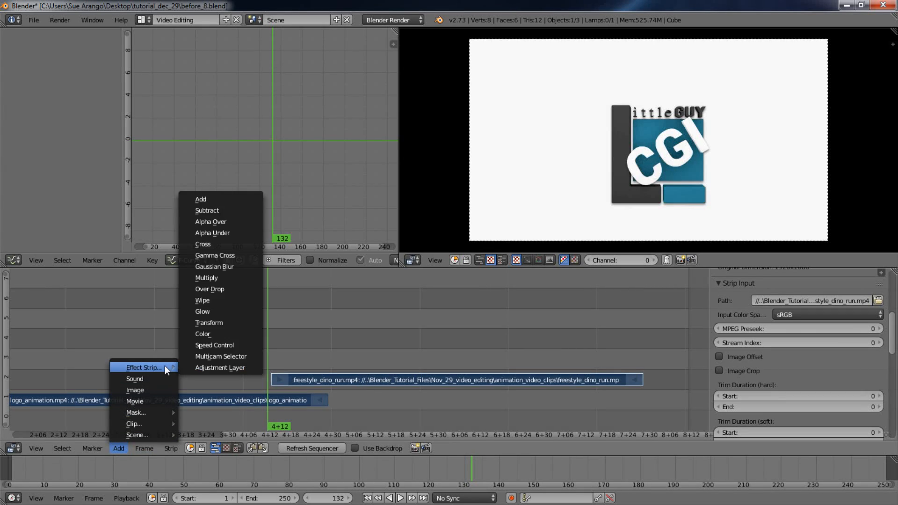
{"action": "left_click", "coordinate": [215, 302]}
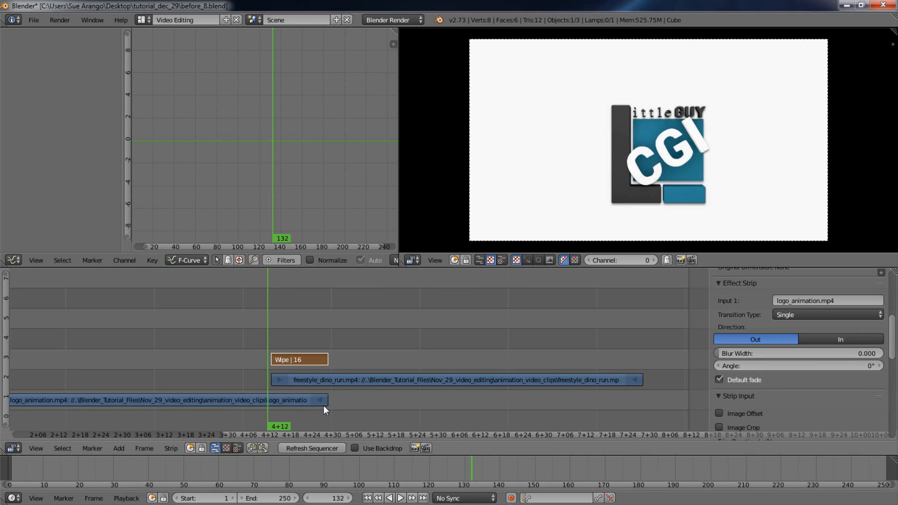
Scrub through the Wipe transition from frame 130 to 145 and return to frame 137
{"action": "key", "text": "Right"}
{"action": "key", "text": "Right"}
{"action": "key", "text": "Right"}
{"action": "key", "text": "Right"}
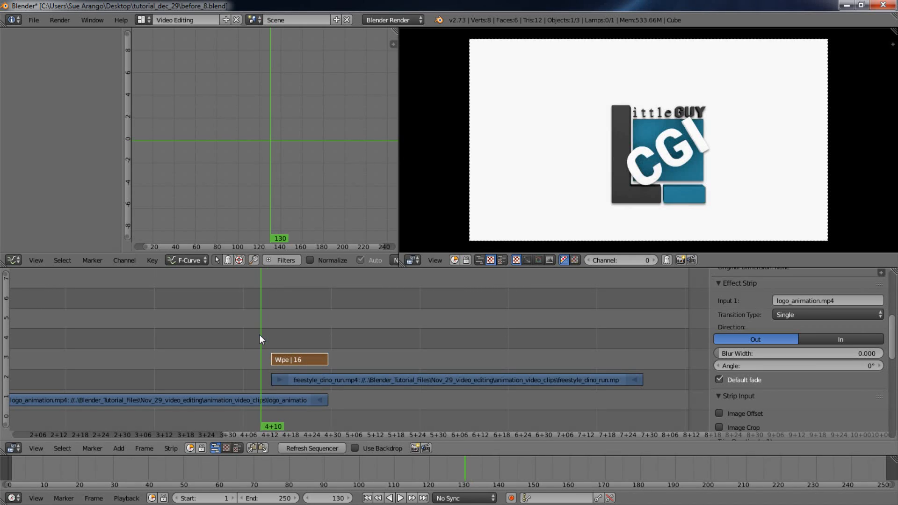
{"action": "key", "text": "Right"}
{"action": "key", "text": "Right"}
{"action": "key", "text": "Right"}
{"action": "key", "text": "Right"}
{"action": "key", "text": "Right"}
{"action": "key", "text": "Right"}
{"action": "key", "text": "Right"}
{"action": "key", "text": "Right"}
{"action": "key", "text": "Right"}
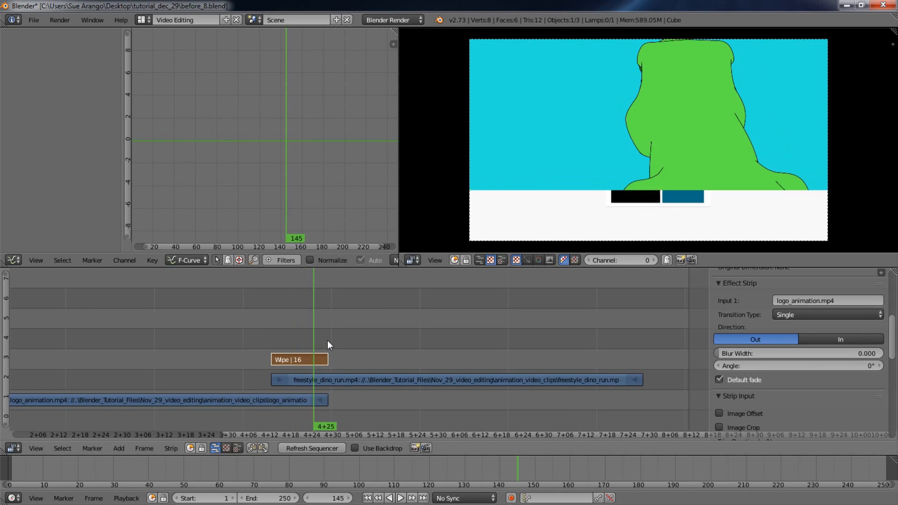
{"action": "left_click_drag", "start_coordinate": [327, 344], "coordinate": [287, 347]}
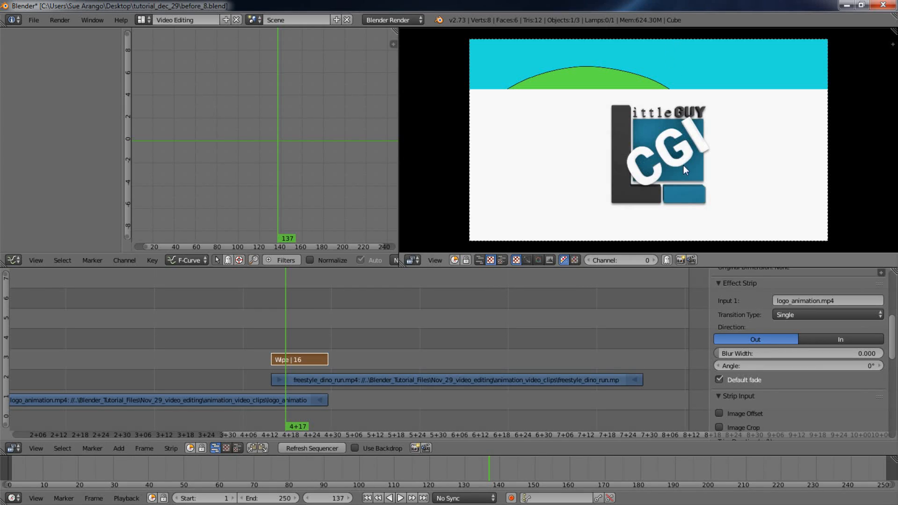
Set the Wipe's direction to In, preview it at frame 135, and raise its blur width to 1.000
{"action": "left_click", "coordinate": [837, 338]}
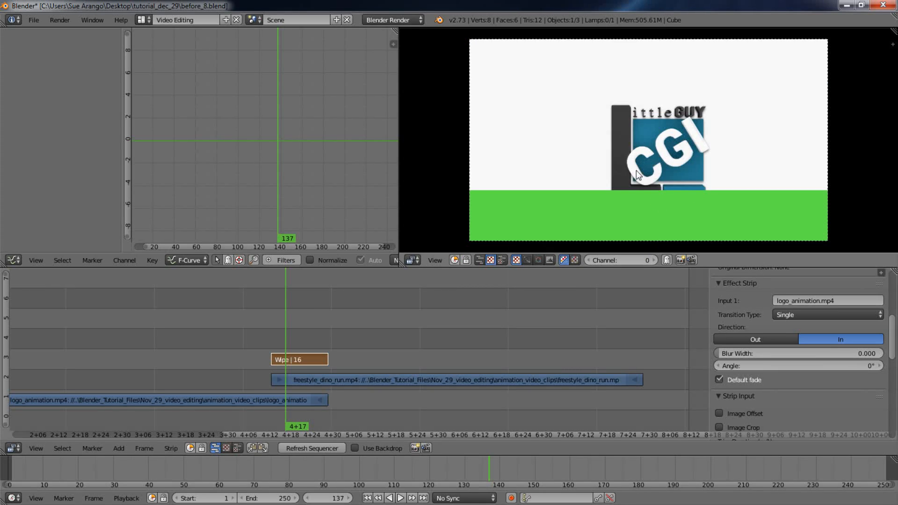
{"action": "mouse_move", "coordinate": [283, 345]}
{"action": "left_mouse_down"}
{"action": "mouse_move", "coordinate": [330, 344]}
{"action": "mouse_move", "coordinate": [279, 351]}
{"action": "left_mouse_up"}
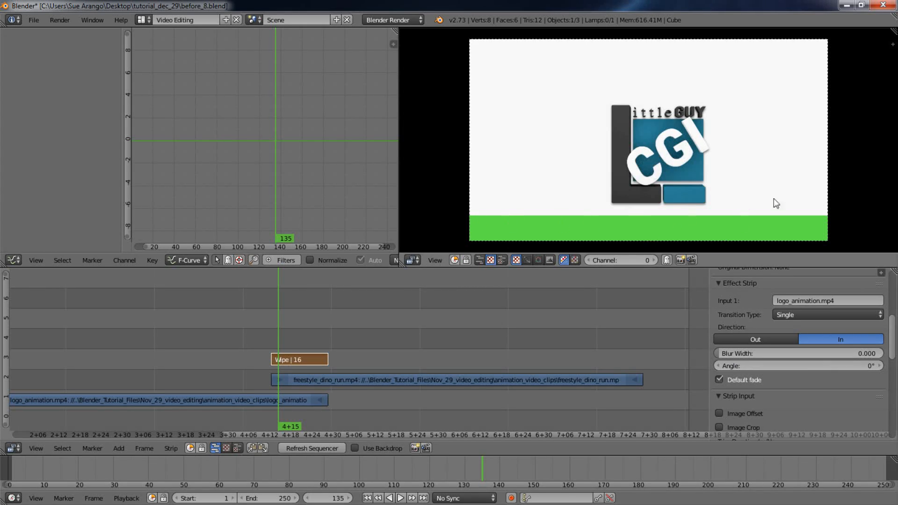
{"action": "left_click_drag", "start_coordinate": [717, 355], "coordinate": [894, 336]}
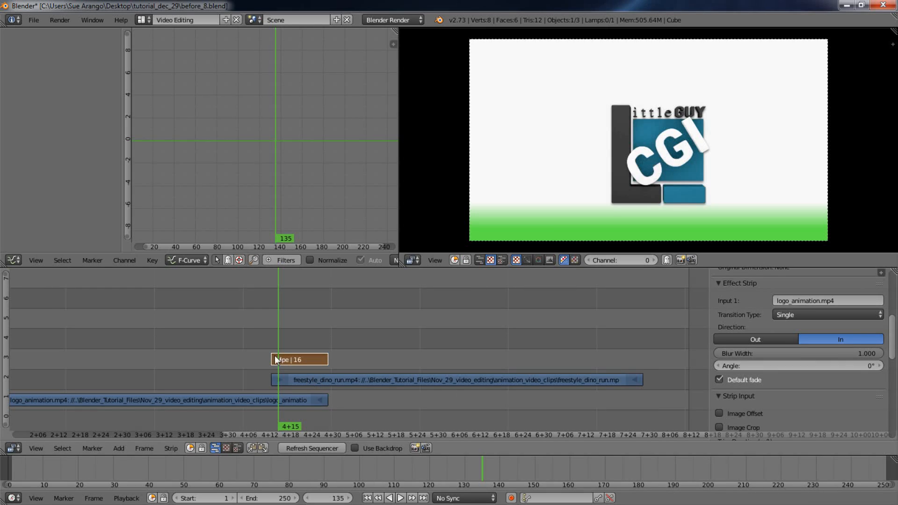
Scrub forward through the blurred Wipe transition to frame 142 and return to frame 139
{"action": "key", "text": "Right"}
{"action": "key", "text": "Right"}
{"action": "key", "text": "Right"}
{"action": "key", "text": "Right"}
{"action": "key", "text": "Right"}
{"action": "key", "text": "Right"}
{"action": "key", "text": "Right"}
{"action": "key", "text": "Right"}
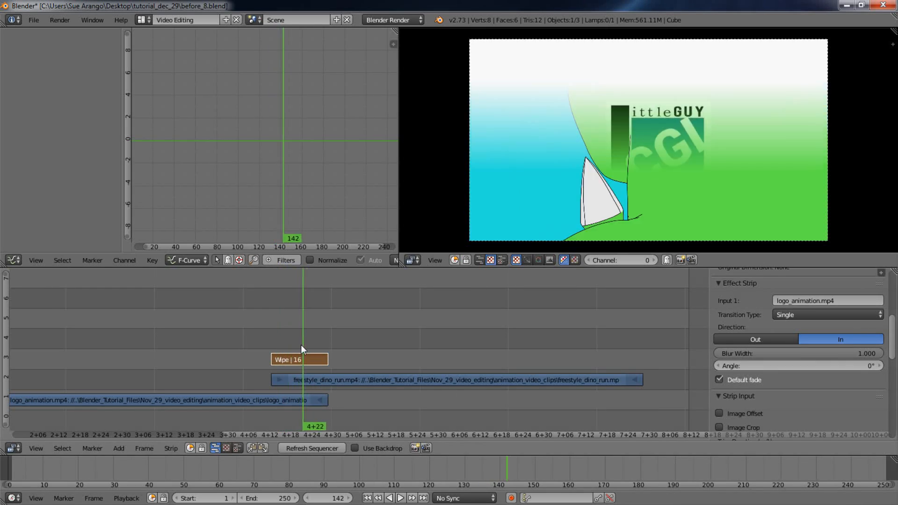
{"action": "mouse_move", "coordinate": [308, 350]}
{"action": "left_mouse_down"}
{"action": "mouse_move", "coordinate": [327, 353]}
{"action": "mouse_move", "coordinate": [293, 353]}
{"action": "left_mouse_up"}
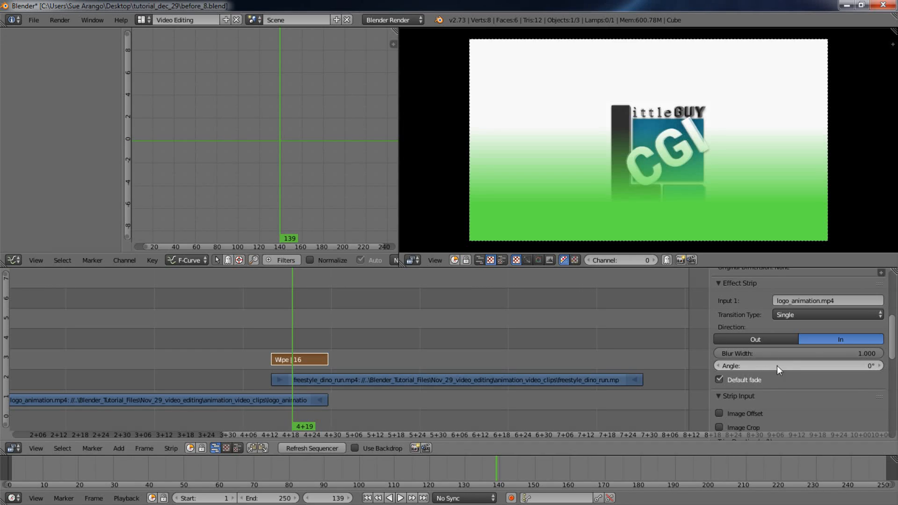
Try the Wipe's angle at 90° and 41°, and preview the diagonal transition at frame 140
{"action": "left_click", "coordinate": [808, 367]}
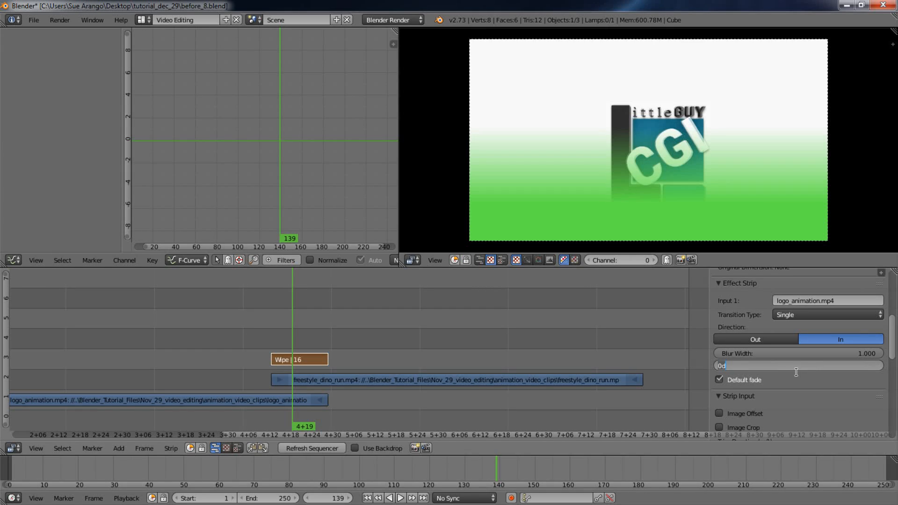
{"action": "left_click", "coordinate": [788, 403]}
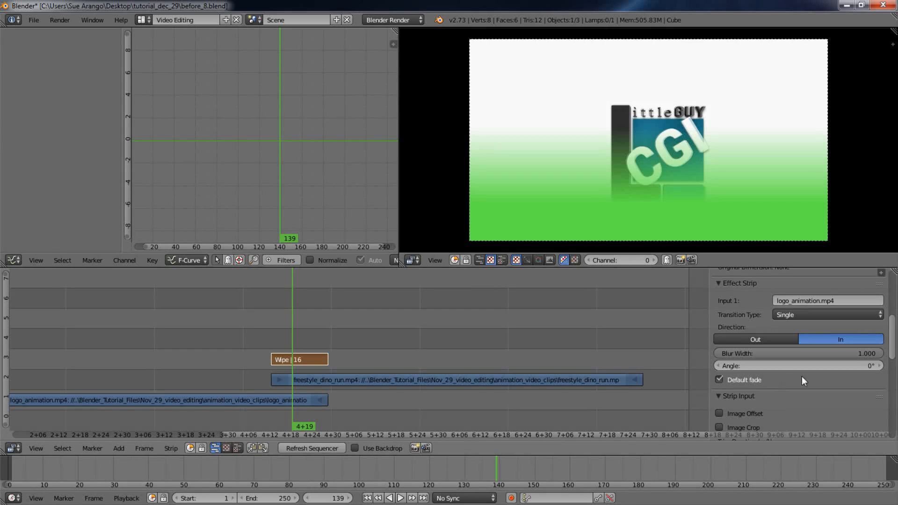
{"action": "left_click", "coordinate": [790, 364]}
{"action": "type", "text": "71"}
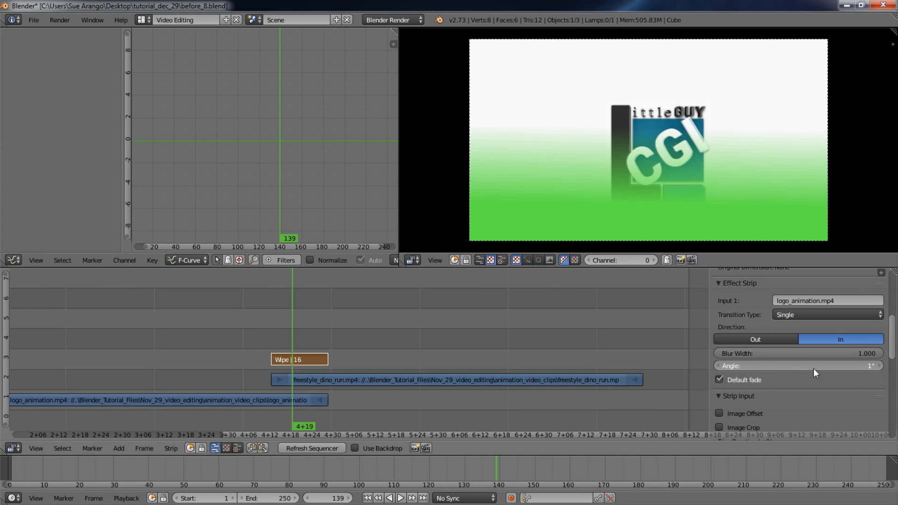
{"action": "key", "text": "Return"}
{"action": "left_click_drag", "start_coordinate": [768, 367], "coordinate": [804, 367]}
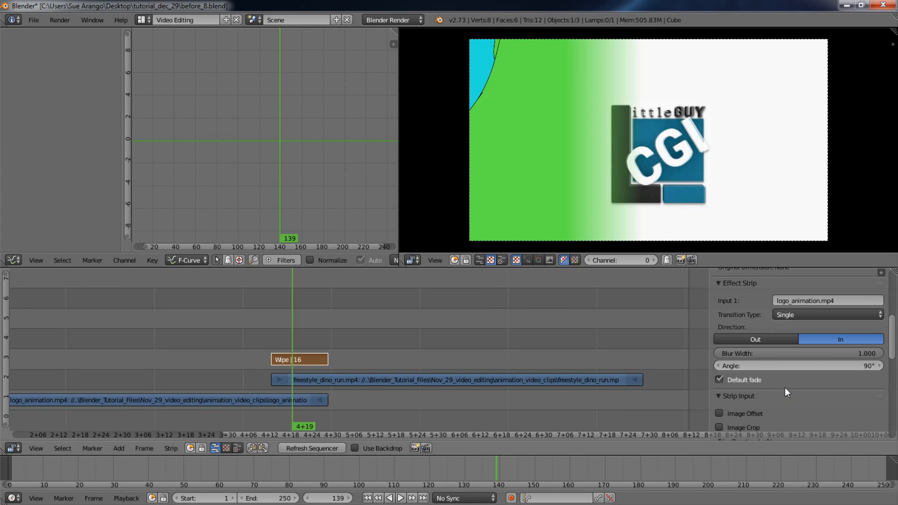
{"action": "left_click_drag", "start_coordinate": [743, 366], "coordinate": [799, 367]}
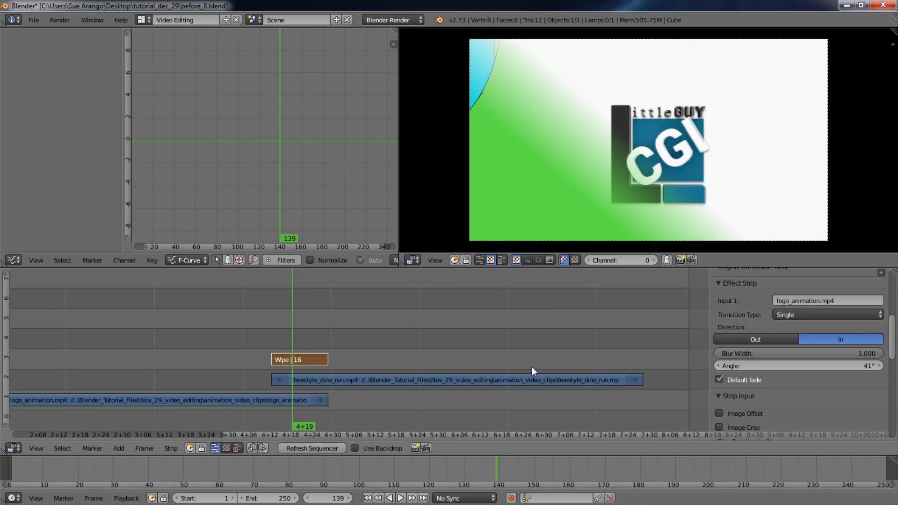
{"action": "mouse_move", "coordinate": [288, 344]}
{"action": "left_mouse_down"}
{"action": "mouse_move", "coordinate": [333, 344]}
{"action": "mouse_move", "coordinate": [269, 352]}
{"action": "mouse_move", "coordinate": [298, 342]}
{"action": "left_mouse_up"}
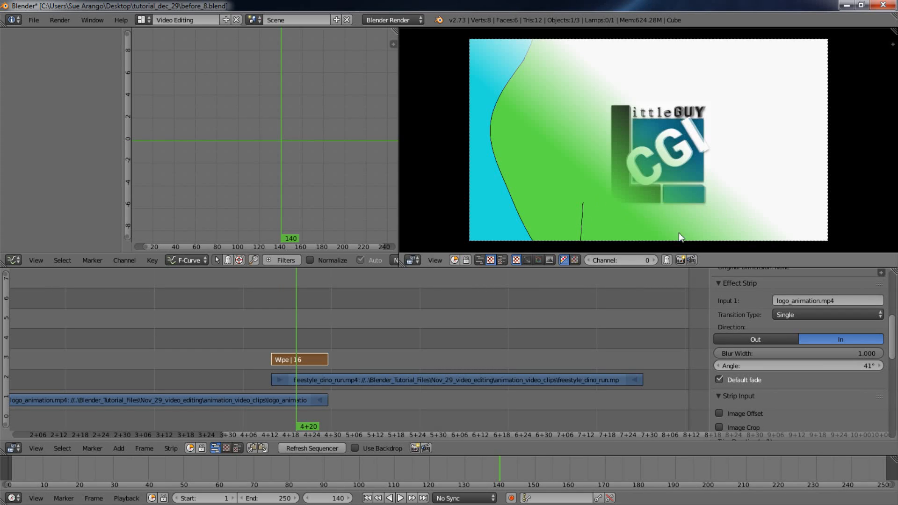
Switch the Wipe to a Double transition with direction Out and blur width 0, with the playhead at frame 133
{"action": "left_click", "coordinate": [841, 318]}
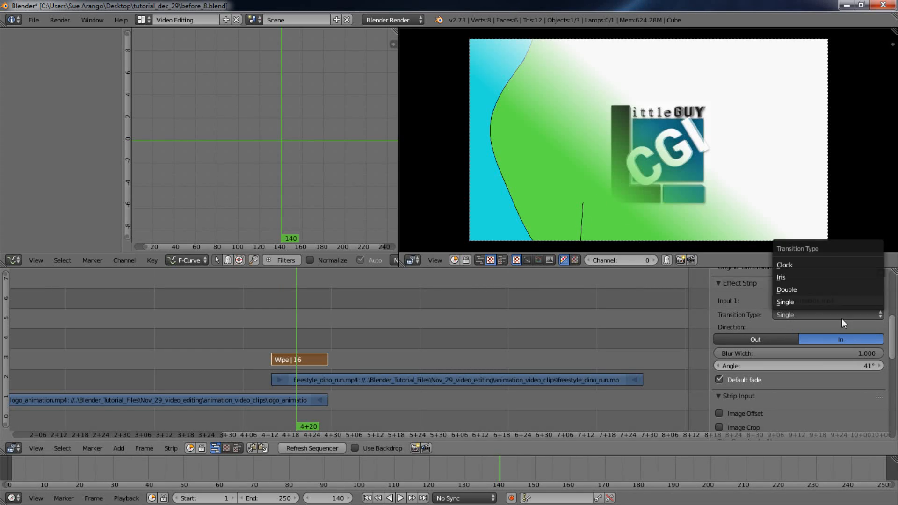
{"action": "left_click", "coordinate": [802, 290]}
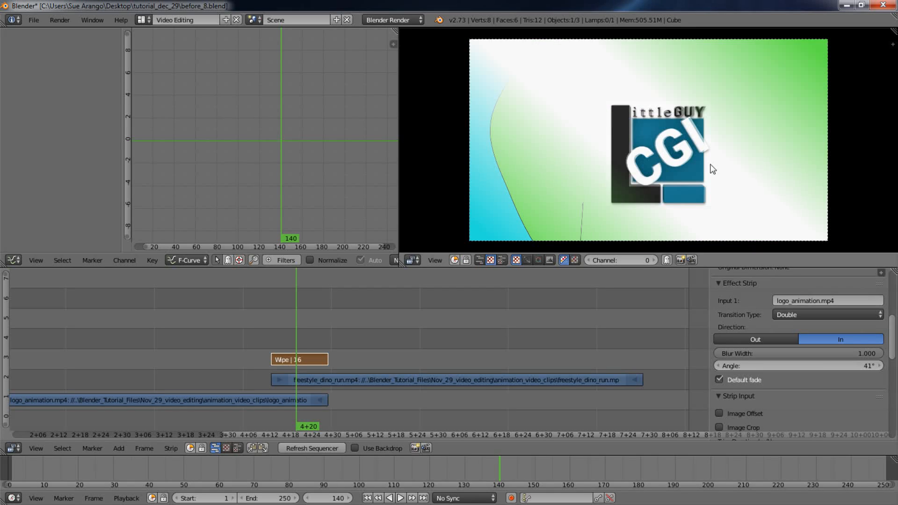
{"action": "left_click_drag", "start_coordinate": [277, 342], "coordinate": [271, 348]}
{"action": "left_click", "coordinate": [774, 336]}
{"action": "left_click", "coordinate": [870, 354]}
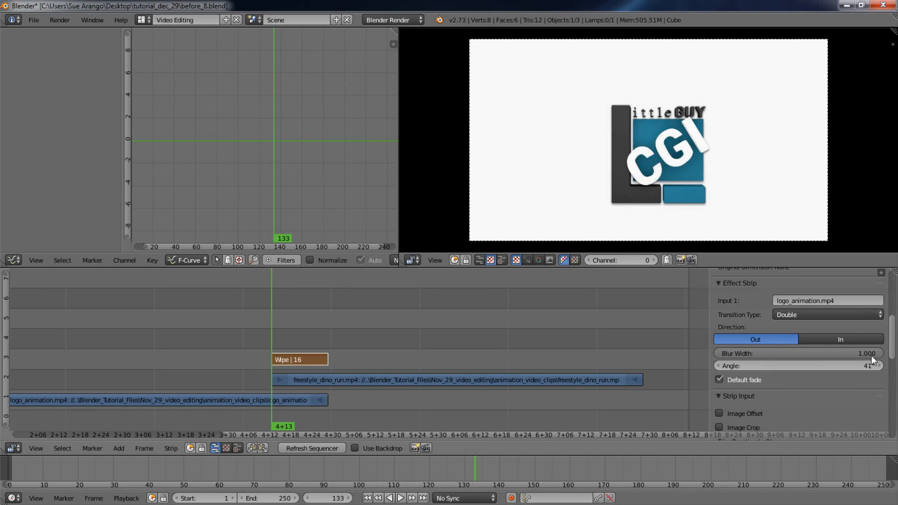
{"action": "type", "text": "0"}
{"action": "key", "text": "Return"}
Try the Wipe's angle at -90°, set it to 0°, and scrub through the Double transition to frame 144
{"action": "left_click", "coordinate": [804, 365]}
{"action": "type", "text": "-90"}
{"action": "key", "text": "Return"}
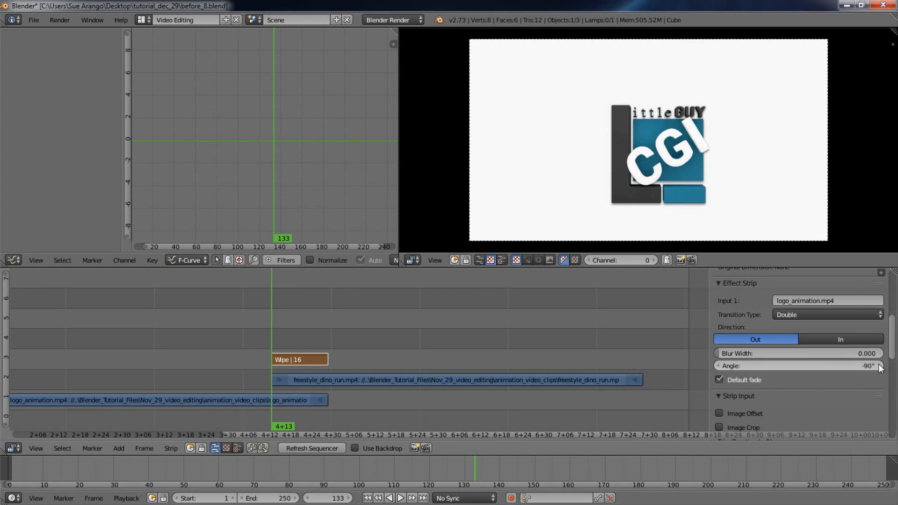
{"action": "left_click_drag", "start_coordinate": [829, 366], "coordinate": [834, 366]}
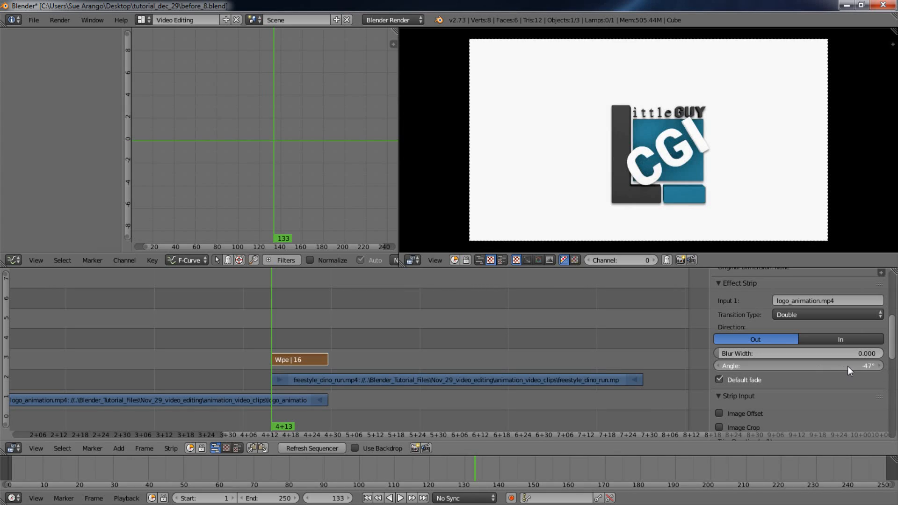
{"action": "left_click", "coordinate": [807, 366]}
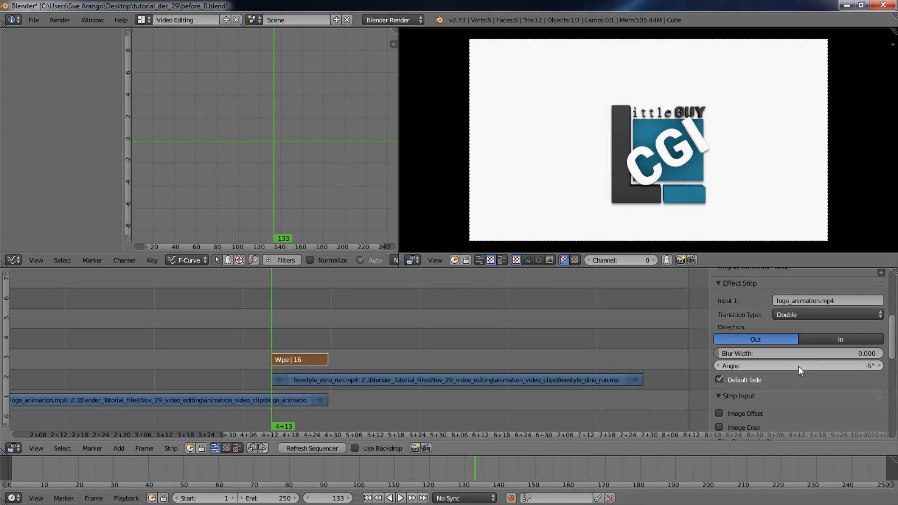
{"action": "type", "text": "-5d"}
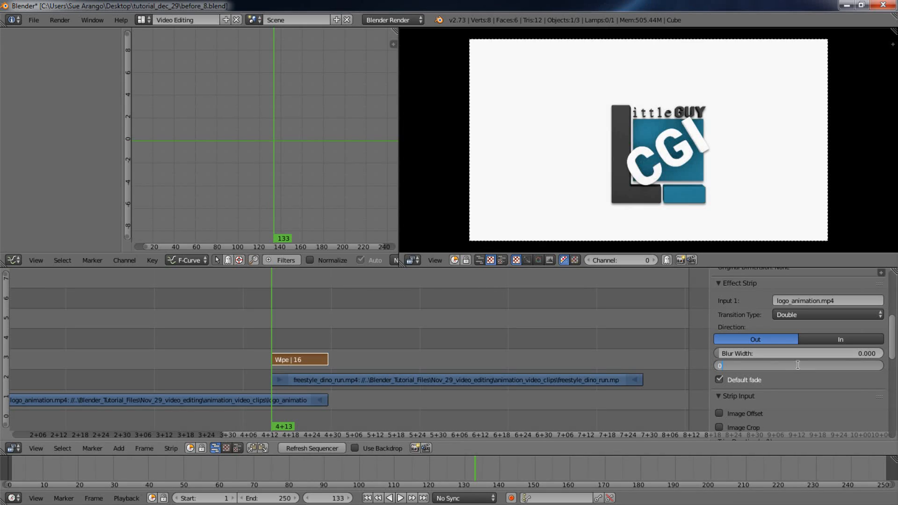
{"action": "key", "text": "Return"}
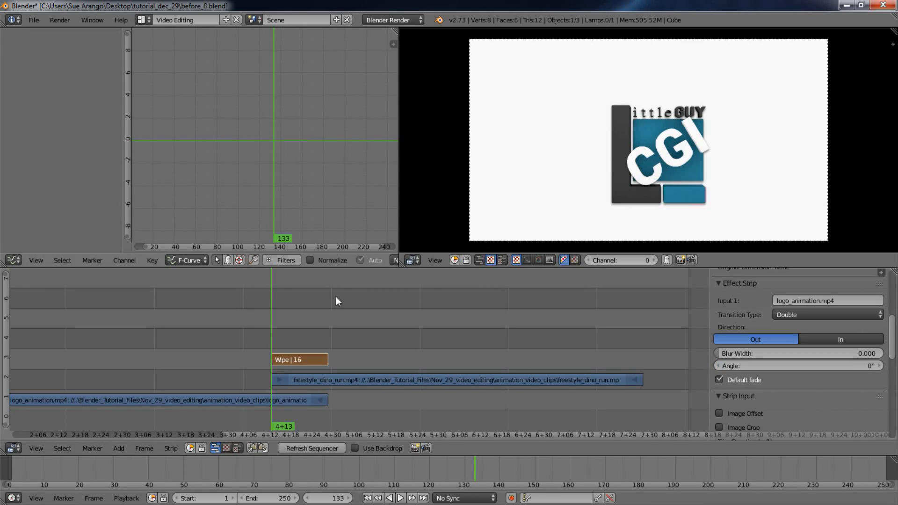
{"action": "left_click_drag", "start_coordinate": [274, 342], "coordinate": [332, 346]}
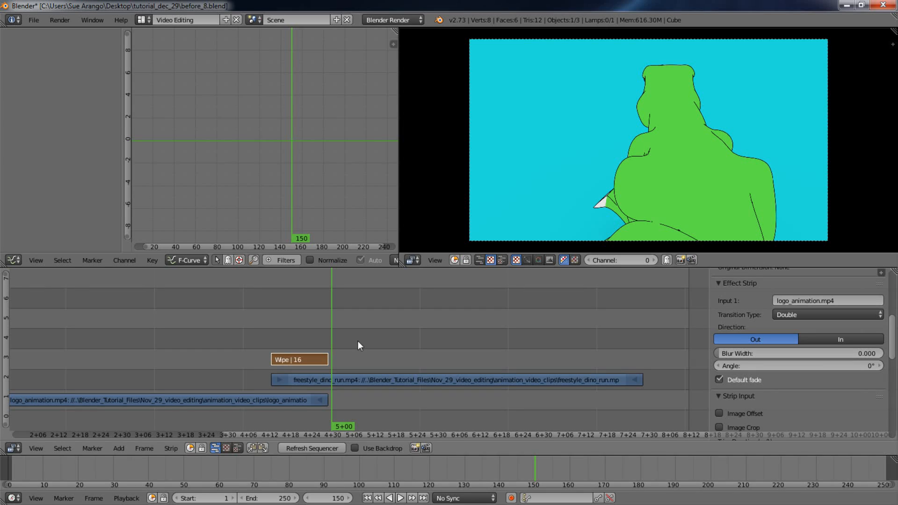
{"action": "left_click_drag", "start_coordinate": [274, 327], "coordinate": [308, 342]}
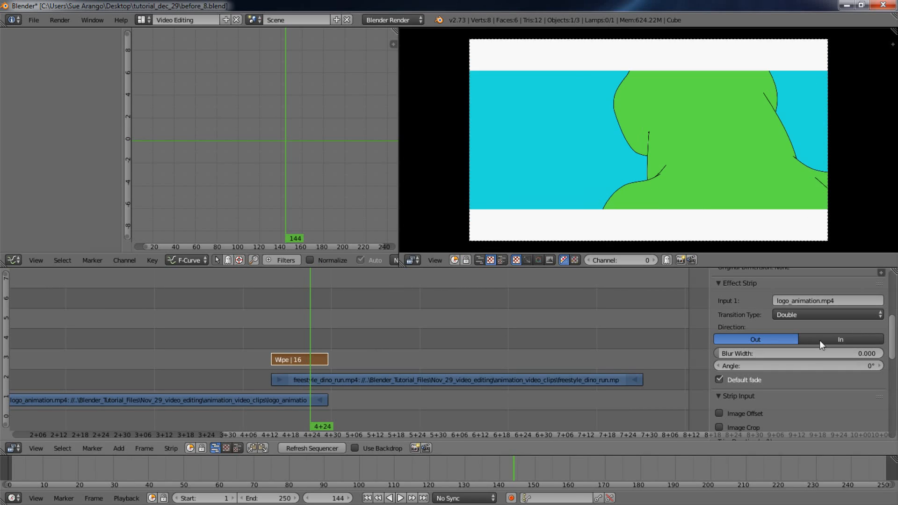
Set the Double Wipe's direction to In and its blur width to 1.000, previewing the transition up to frame 144
{"action": "left_click", "coordinate": [833, 339]}
{"action": "mouse_move", "coordinate": [273, 347]}
{"action": "left_mouse_down"}
{"action": "mouse_move", "coordinate": [347, 363]}
{"action": "mouse_move", "coordinate": [272, 355]}
{"action": "mouse_move", "coordinate": [285, 353]}
{"action": "left_mouse_up"}
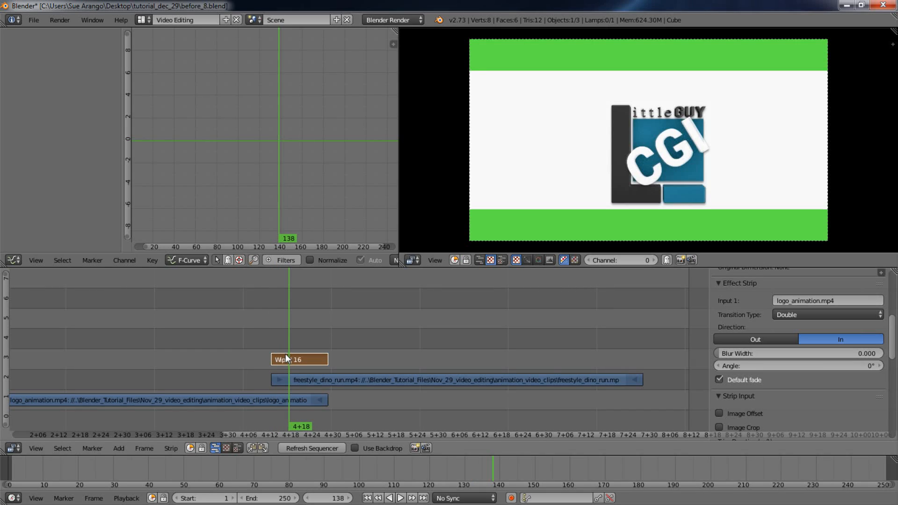
{"action": "left_click_drag", "start_coordinate": [721, 354], "coordinate": [848, 362]}
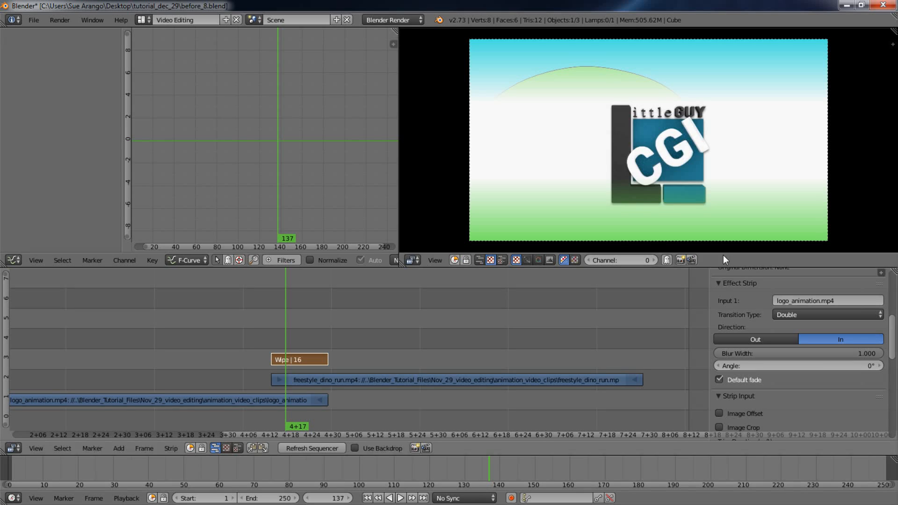
{"action": "left_click_drag", "start_coordinate": [284, 342], "coordinate": [310, 352]}
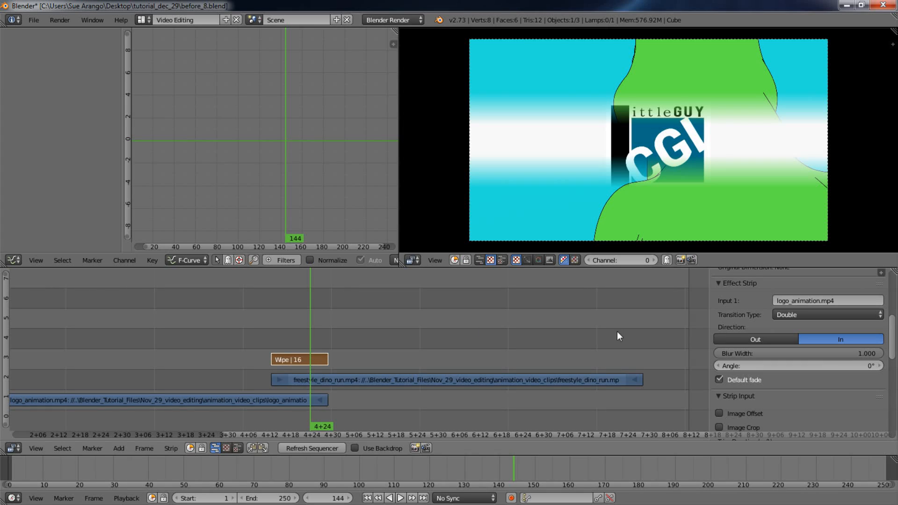
Try the Double Wipe's angle at 30° and 55°, and preview the diagonal transition at frame 136
{"action": "left_click", "coordinate": [750, 367]}
{"action": "type", "text": "30"}
{"action": "key", "text": "Return"}
{"action": "left_click_drag", "start_coordinate": [771, 366], "coordinate": [778, 363]}
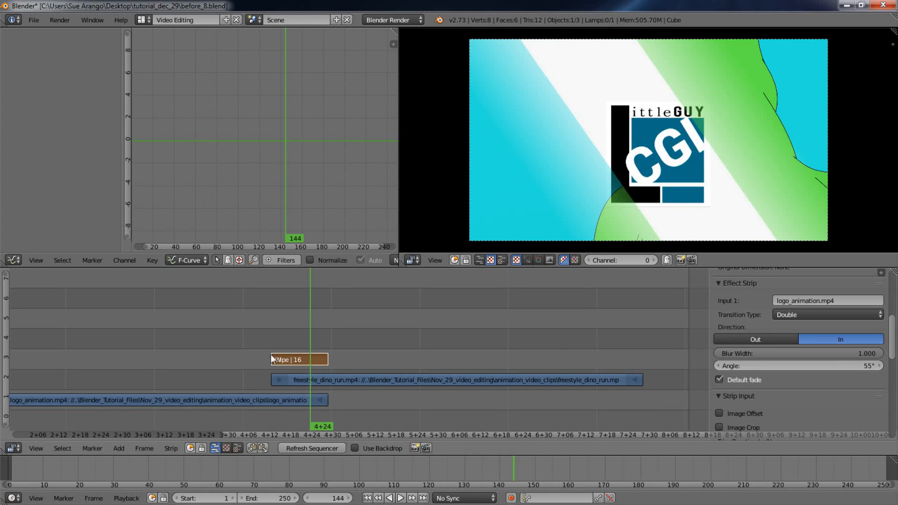
{"action": "left_click_drag", "start_coordinate": [266, 353], "coordinate": [281, 372]}
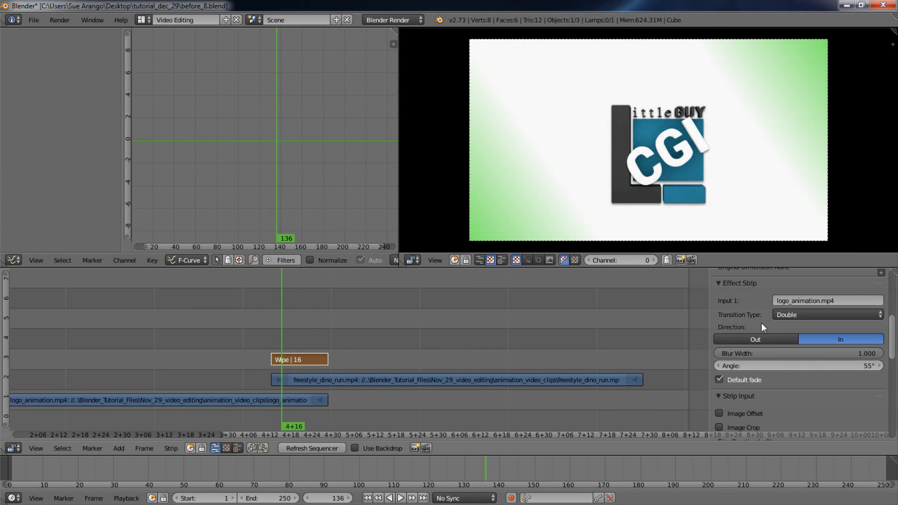
Set the Double Wipe's direction to Out, preview it up to frame 140, and set the angle to 0°
{"action": "left_click", "coordinate": [755, 339]}
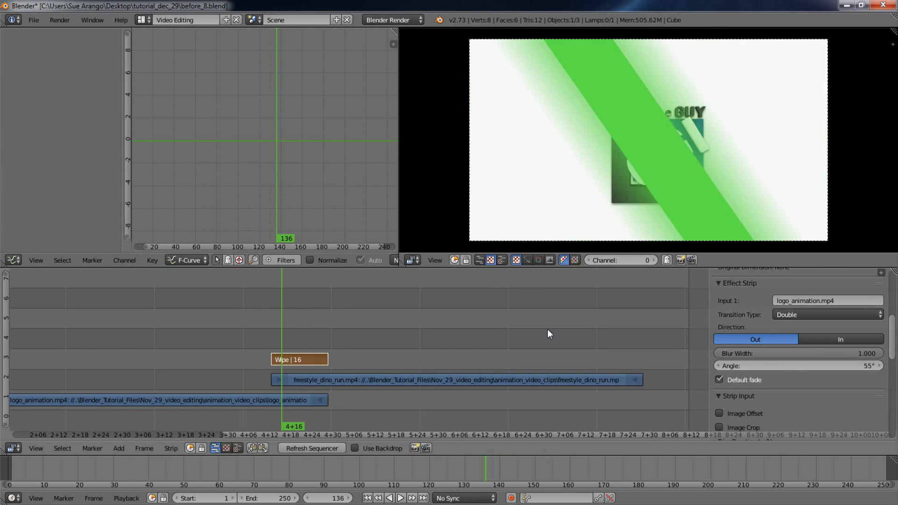
{"action": "left_click_drag", "start_coordinate": [249, 328], "coordinate": [296, 368]}
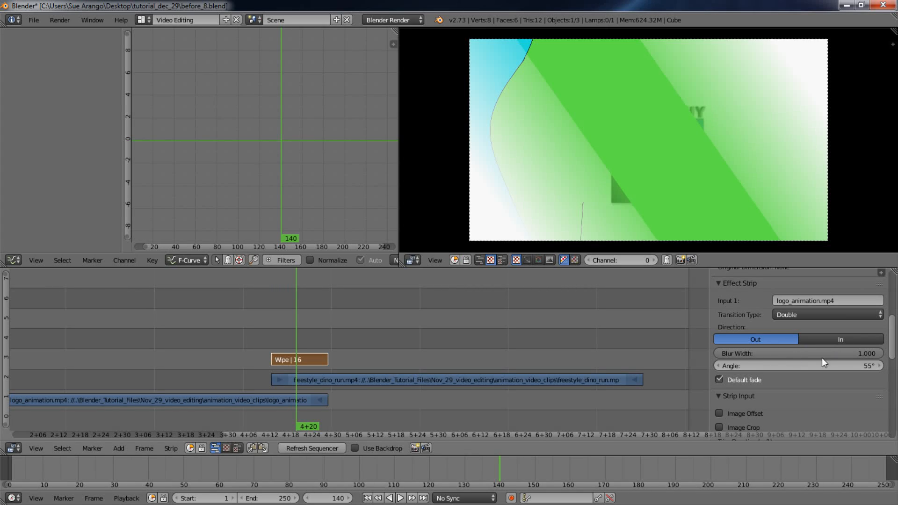
{"action": "left_click", "coordinate": [762, 366]}
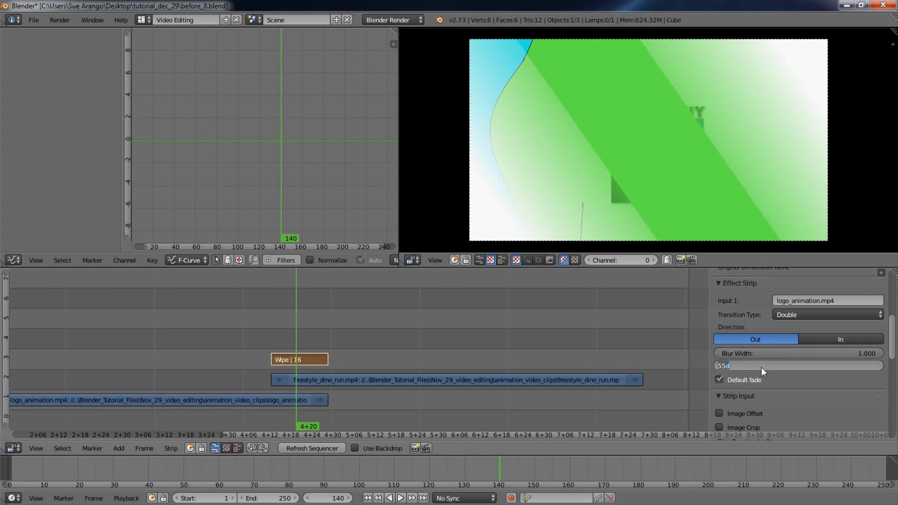
{"action": "type", "text": "0"}
{"action": "key", "text": "Return"}
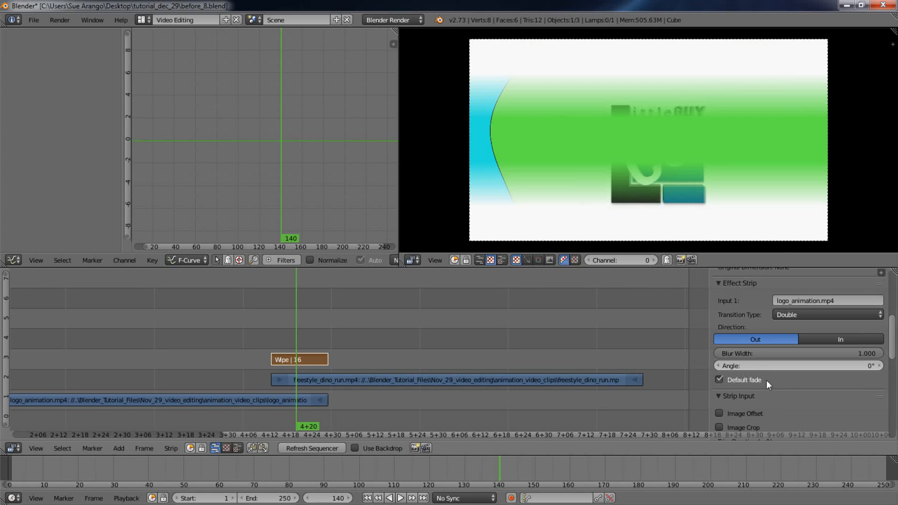
Switch the Wipe to an Iris transition with blur width 0.000 and preview it at frame 136
{"action": "left_click", "coordinate": [876, 314]}
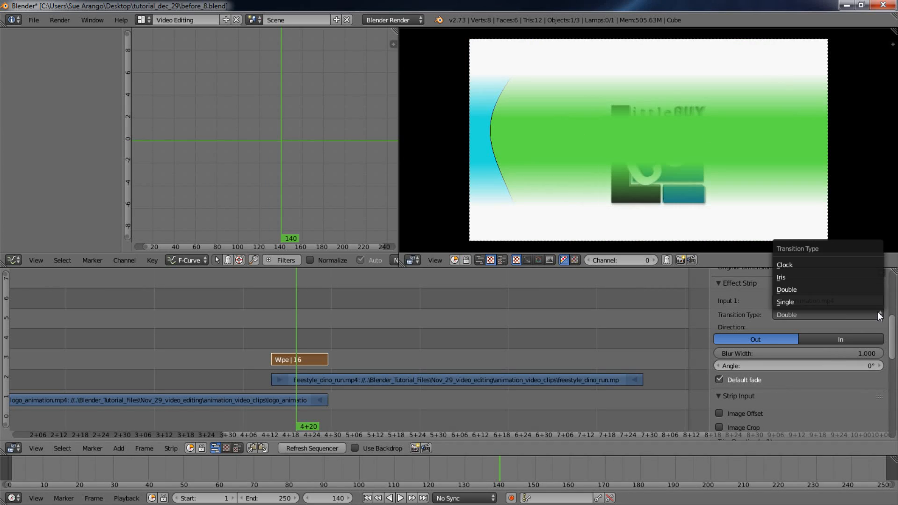
{"action": "left_click", "coordinate": [796, 280]}
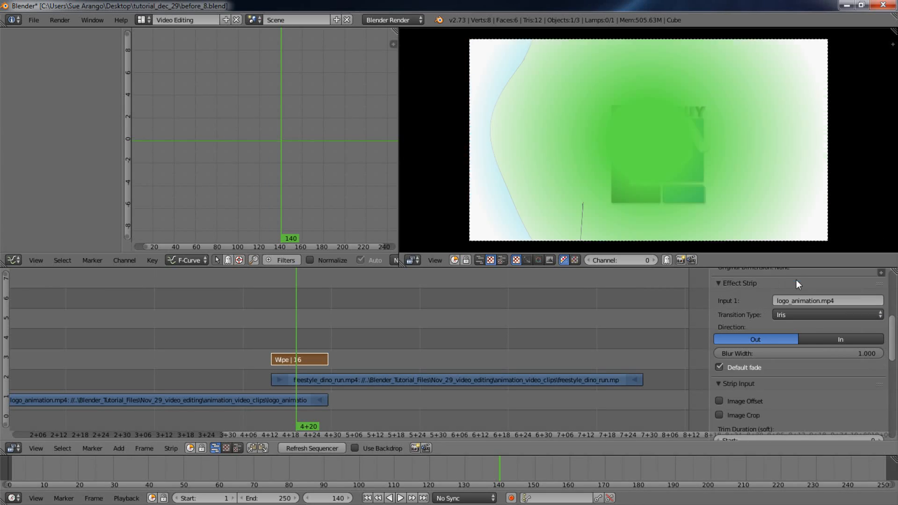
{"action": "left_click_drag", "start_coordinate": [262, 345], "coordinate": [267, 340]}
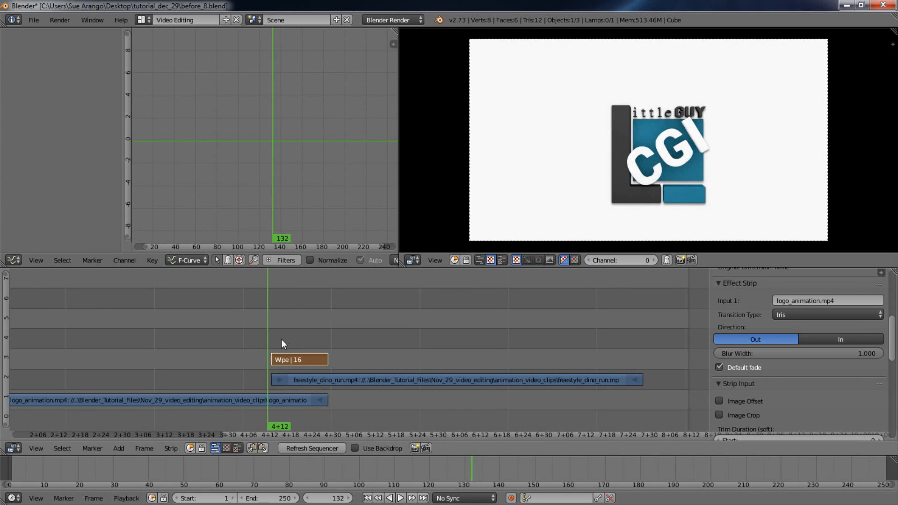
{"action": "left_click_drag", "start_coordinate": [837, 353], "coordinate": [564, 349]}
{"action": "left_click_drag", "start_coordinate": [272, 341], "coordinate": [280, 359]}
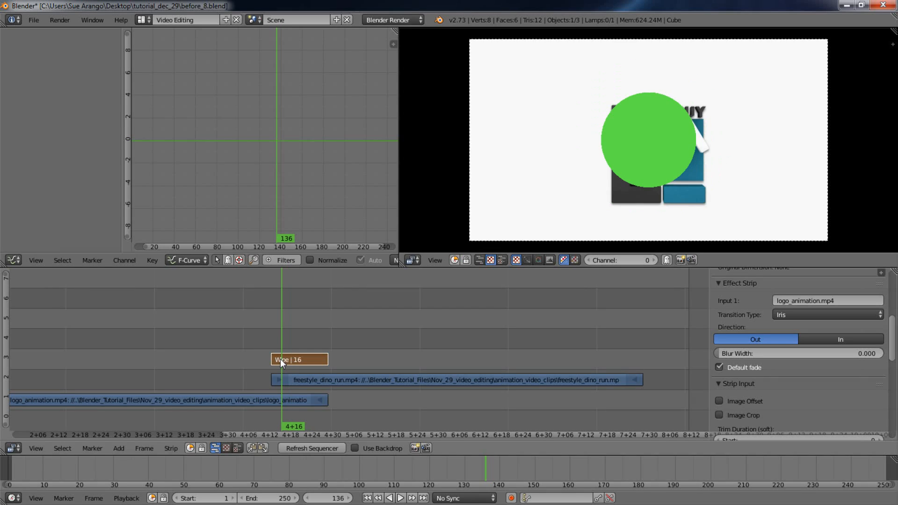
Set the Iris Wipe's direction to In and its blur width to 1.000, previewing the transition up to frame 144
{"action": "left_click", "coordinate": [840, 339]}
{"action": "key", "text": "g"}
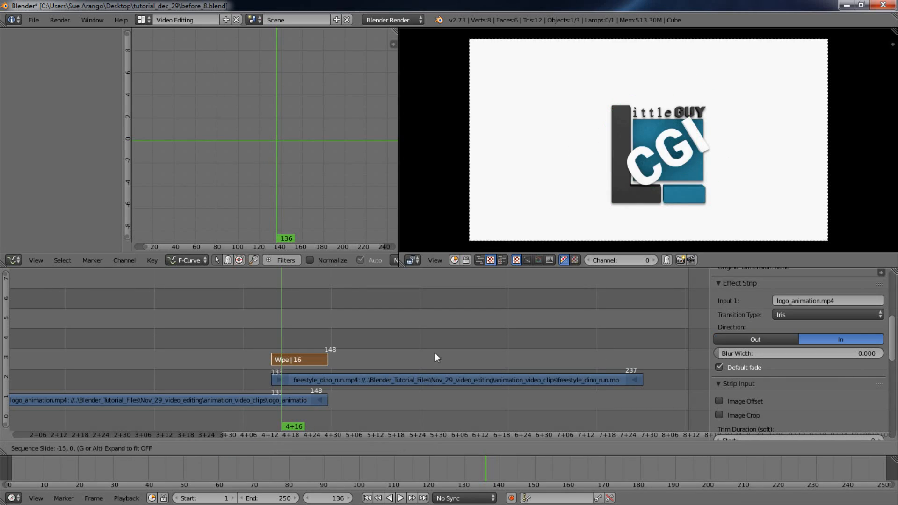
{"action": "left_click", "coordinate": [262, 339]}
{"action": "left_click", "coordinate": [262, 338]}
{"action": "left_click_drag", "start_coordinate": [262, 338], "coordinate": [306, 356]}
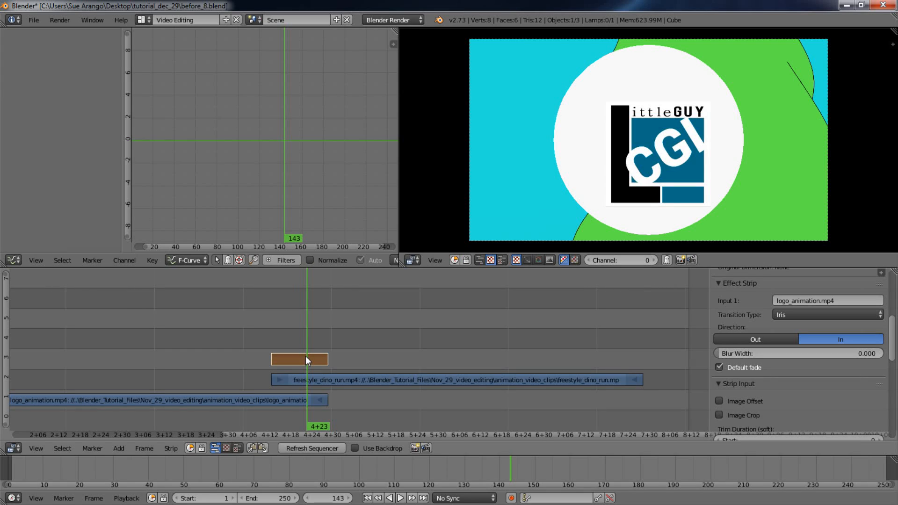
{"action": "left_click_drag", "start_coordinate": [754, 352], "coordinate": [38, 367]}
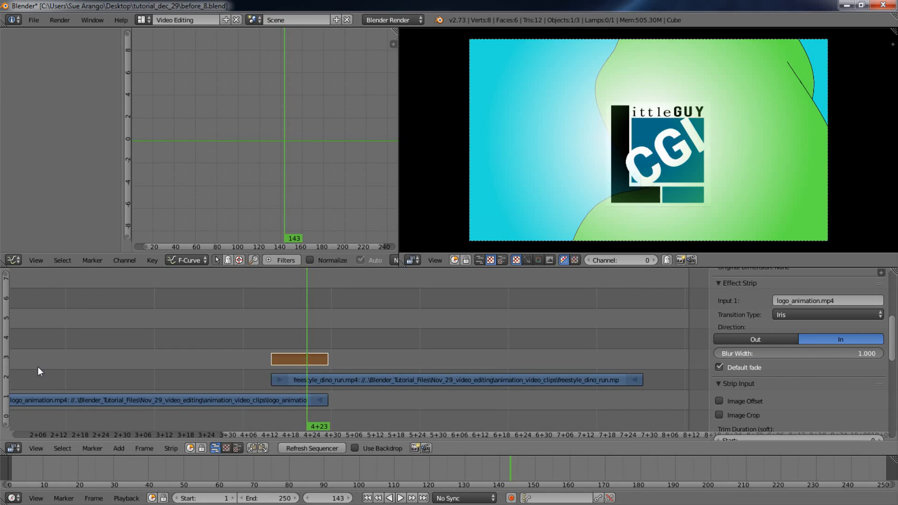
{"action": "left_click_drag", "start_coordinate": [282, 339], "coordinate": [309, 380]}
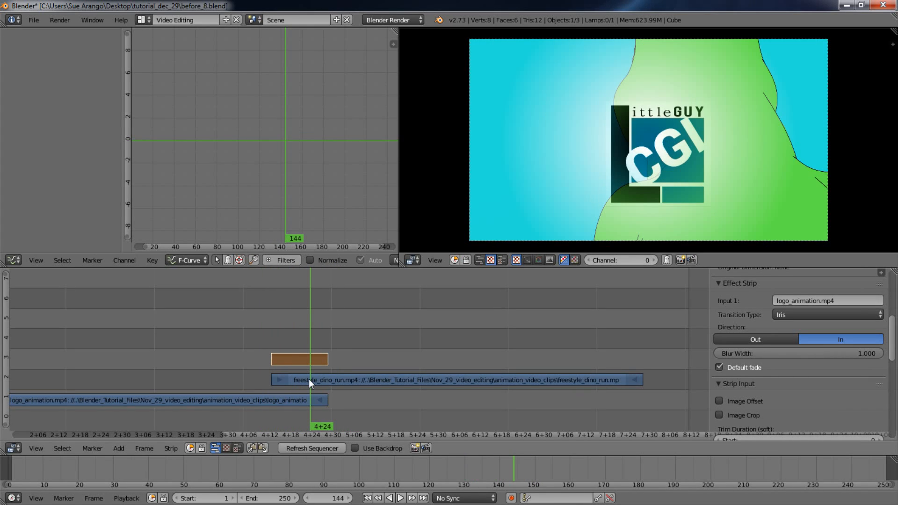
Switch the Wipe to a Clock transition and preview it up to frame 143
{"action": "left_click", "coordinate": [880, 313]}
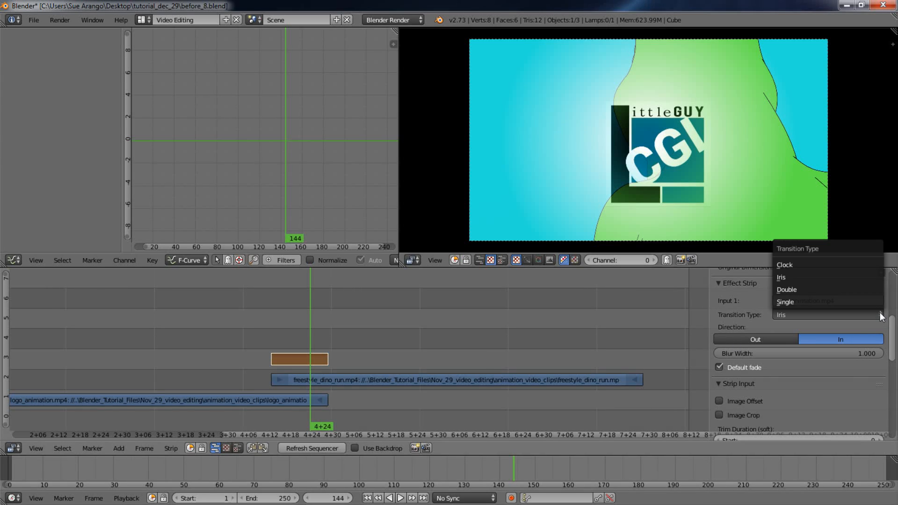
{"action": "left_click", "coordinate": [796, 265]}
{"action": "left_click_drag", "start_coordinate": [282, 335], "coordinate": [306, 373]}
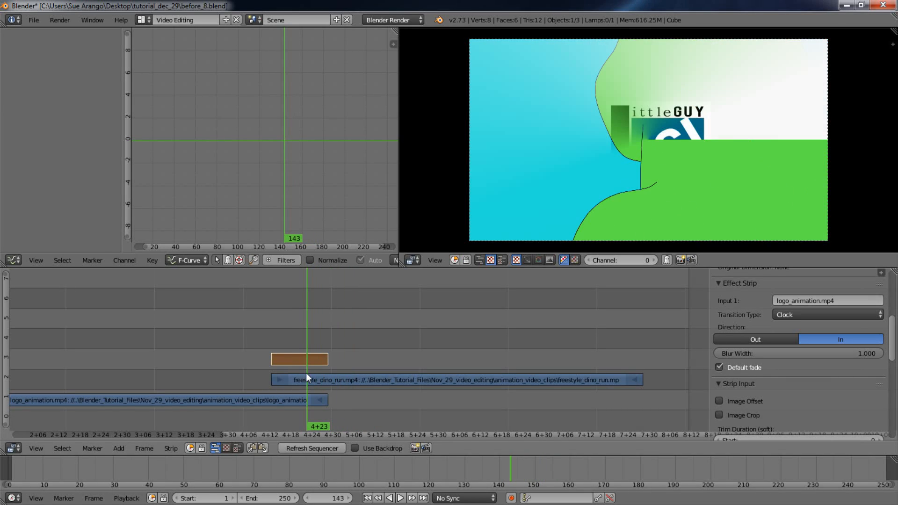
Set the Clock Wipe's direction to Out and its blur width to 0.000, and scrub through the transition to frame 160
{"action": "left_click", "coordinate": [763, 339]}
{"action": "left_click_drag", "start_coordinate": [271, 338], "coordinate": [300, 361]}
{"action": "left_click_drag", "start_coordinate": [832, 351], "coordinate": [539, 333]}
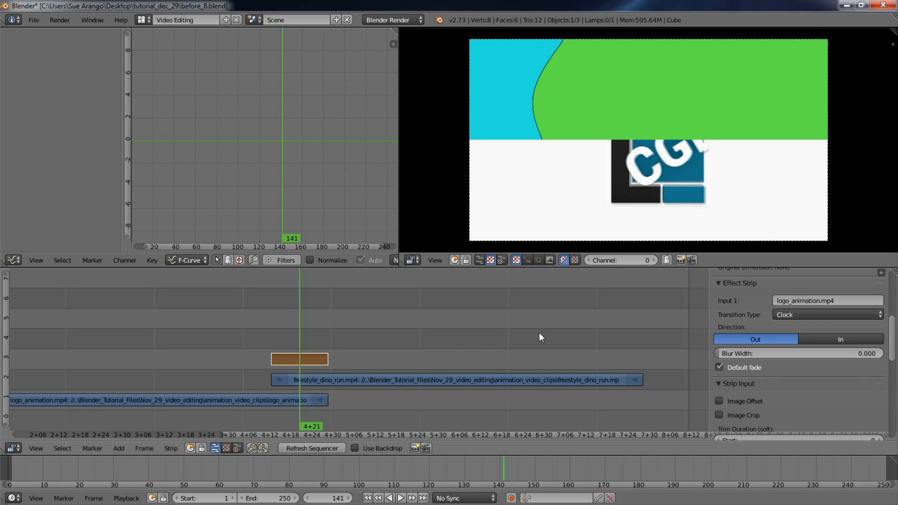
{"action": "left_click_drag", "start_coordinate": [270, 334], "coordinate": [346, 361]}
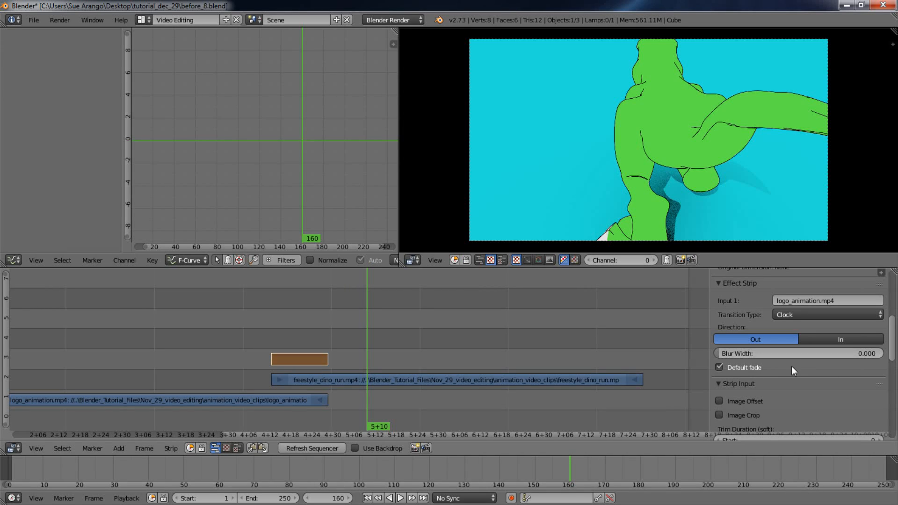
Move the freestyle_dino_run.mp4 strip to start at frame 117, lengthening the Wipe to 32 frames, and play the longer transition
{"action": "left_click_drag", "start_coordinate": [266, 339], "coordinate": [246, 371]}
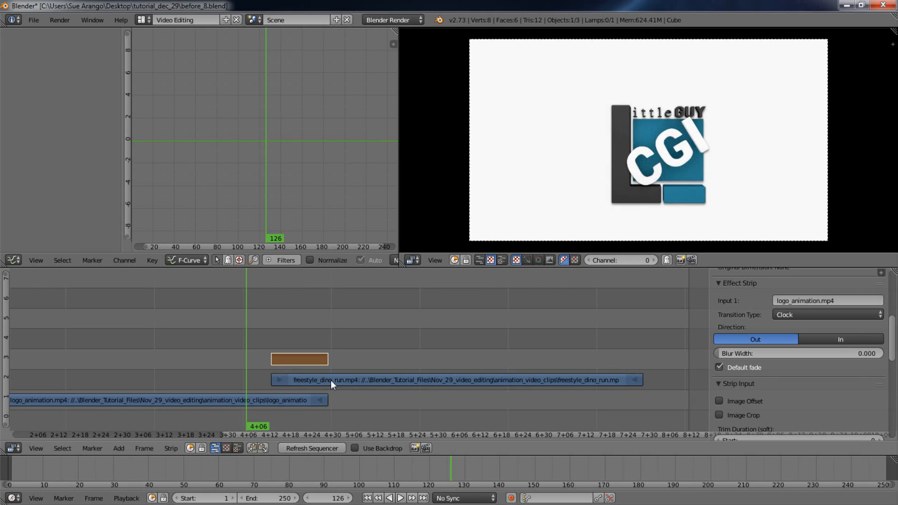
{"action": "left_click_drag", "start_coordinate": [245, 380], "coordinate": [215, 384]}
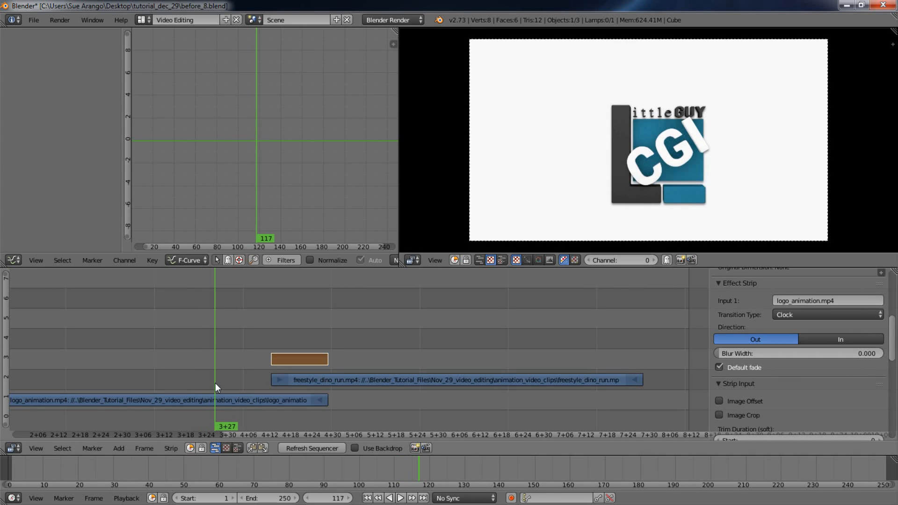
{"action": "right_click", "coordinate": [363, 380]}
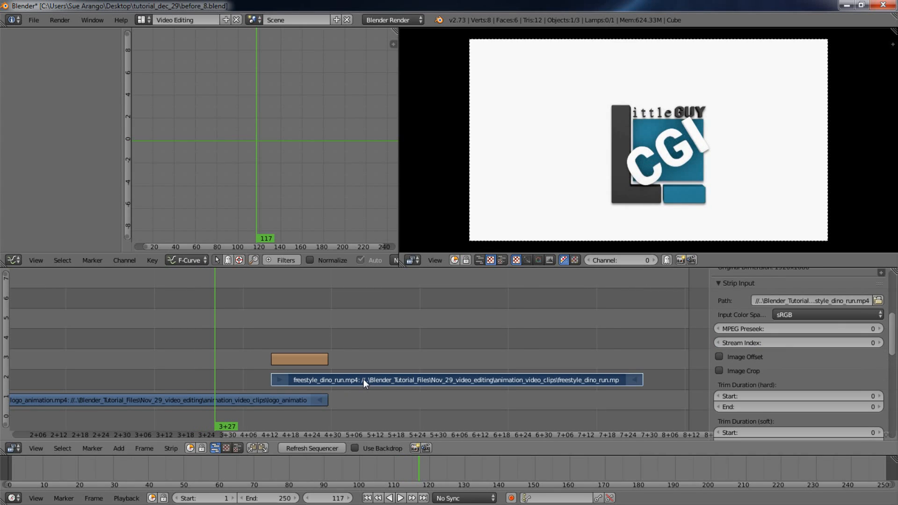
{"action": "key", "text": "g"}
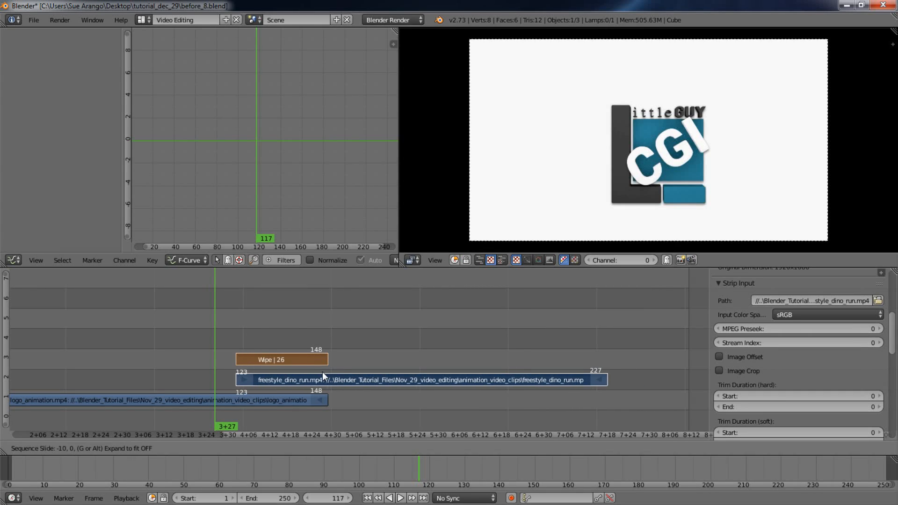
{"action": "left_click", "coordinate": [308, 369]}
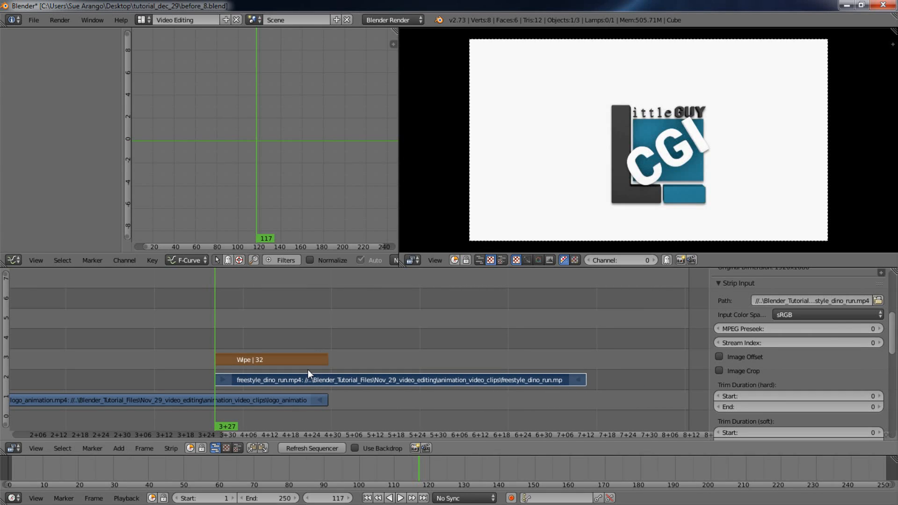
{"action": "key", "text": "alt+a"}
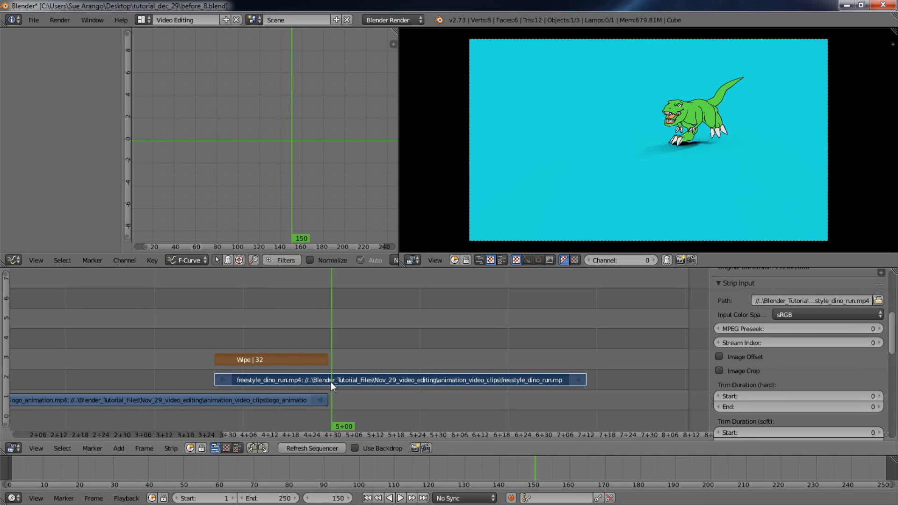
{"action": "left_click_drag", "start_coordinate": [330, 382], "coordinate": [201, 362]}
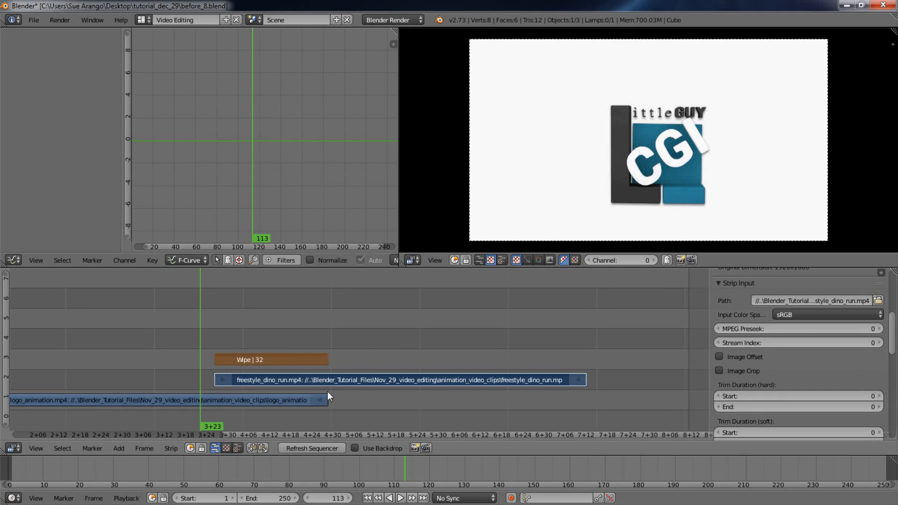
Move the freestyle_dino_run.mp4 strip to start at frame 146 so it only briefly overlaps the logo animation
{"action": "right_click", "coordinate": [259, 379]}
{"action": "key", "text": "g"}
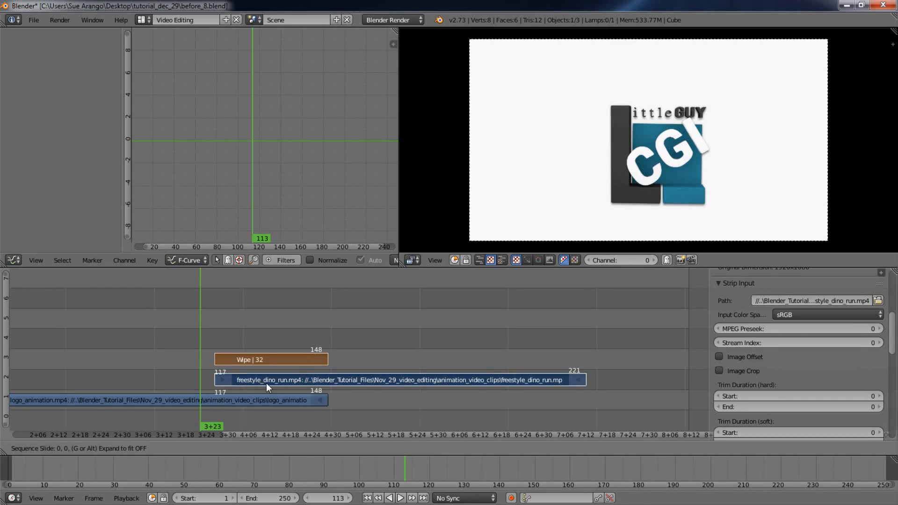
{"action": "left_click", "coordinate": [362, 386]}
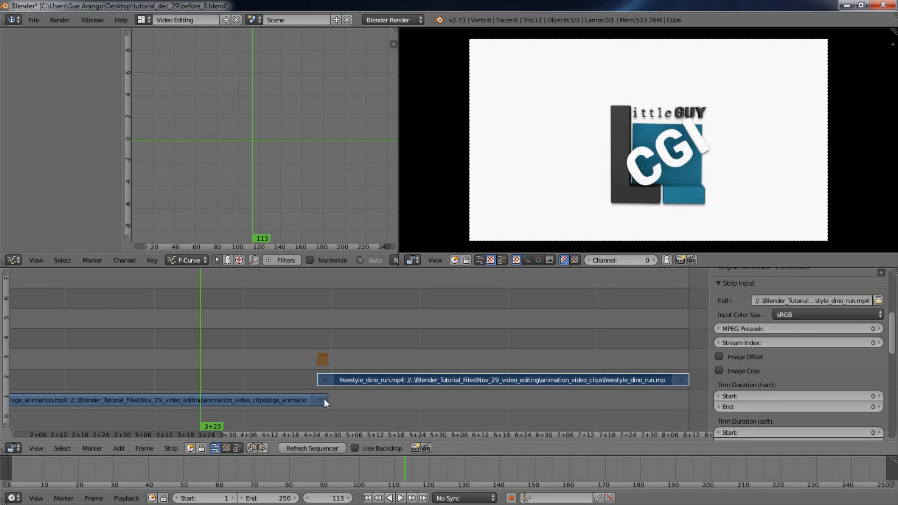
{"action": "mouse_move", "coordinate": [305, 368]}
{"action": "left_mouse_down"}
{"action": "mouse_move", "coordinate": [353, 379]}
{"action": "mouse_move", "coordinate": [301, 378]}
{"action": "left_mouse_up"}
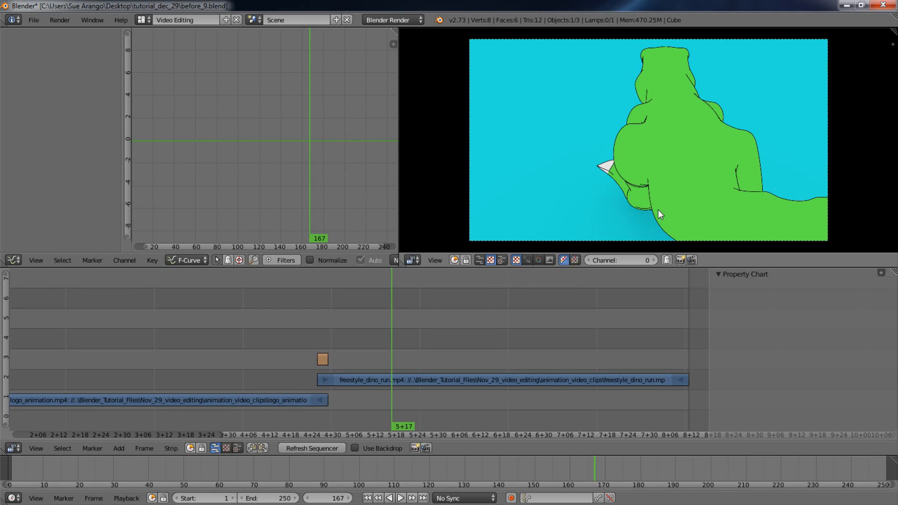
Add a Color effect strip at frame 167 above the freestyle_dino_run.mp4 strip
{"action": "right_click", "coordinate": [419, 381]}
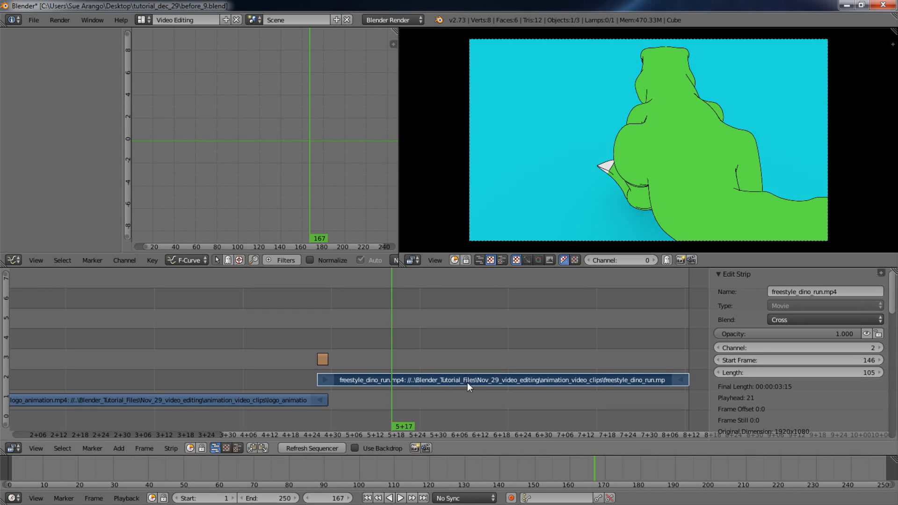
{"action": "left_click", "coordinate": [119, 448]}
{"action": "mouse_move", "coordinate": [156, 368]}
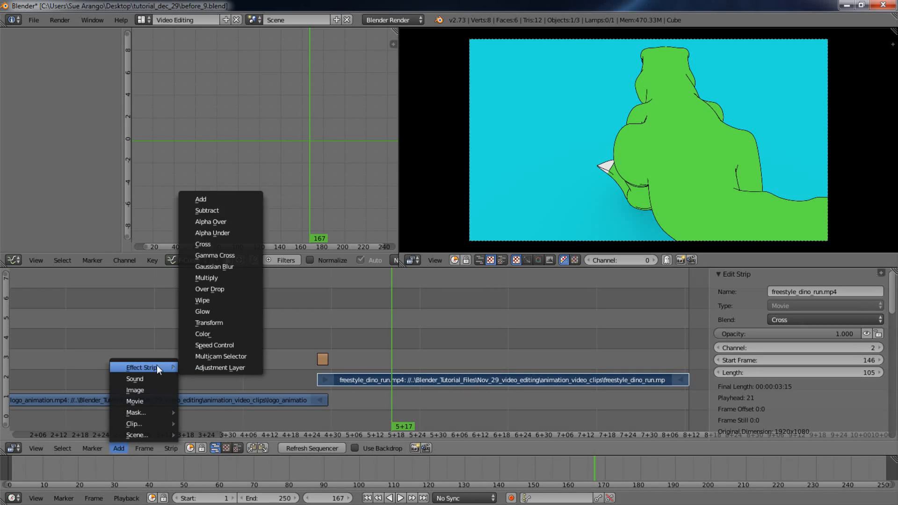
{"action": "left_click", "coordinate": [229, 335]}
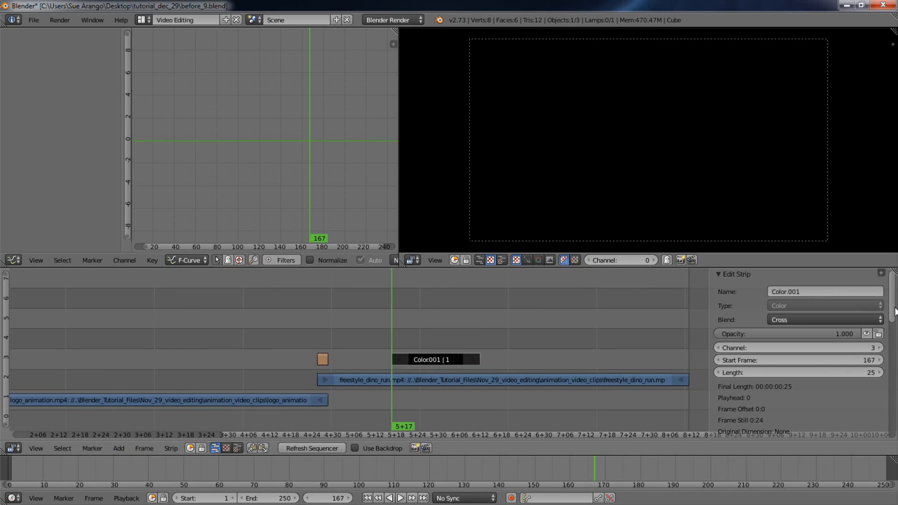
Try white as the Color strip's colour, and return it to black
{"action": "scroll", "coordinate": [857, 343], "scroll_direction": "down", "scroll_amount": 5}
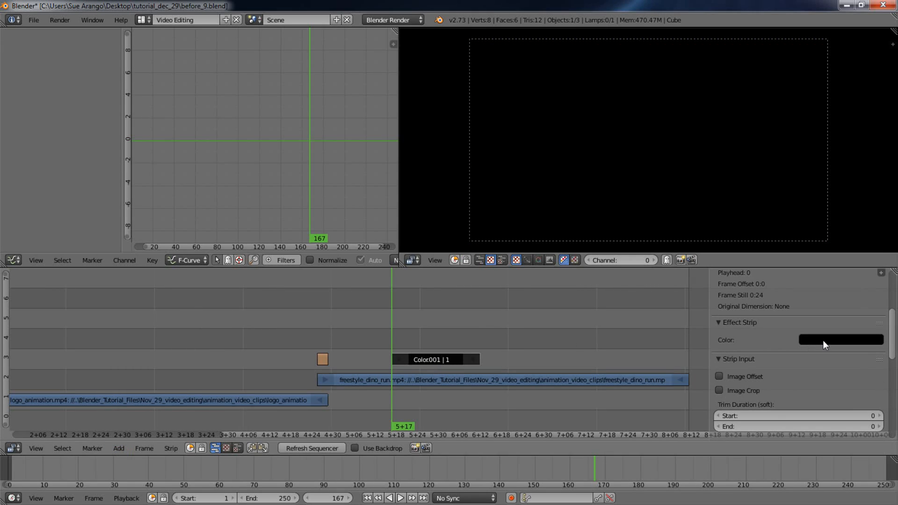
{"action": "left_click", "coordinate": [823, 340]}
{"action": "left_click_drag", "start_coordinate": [874, 271], "coordinate": [875, 189]}
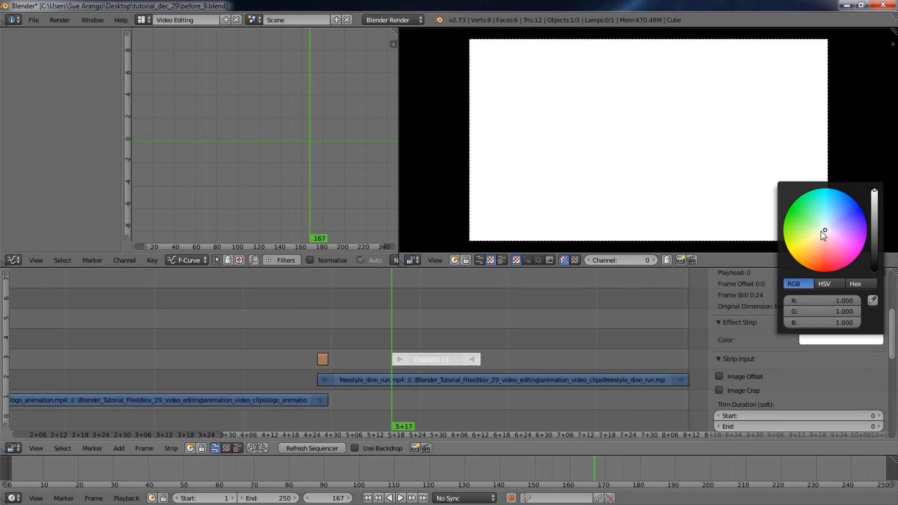
{"action": "mouse_move", "coordinate": [829, 229]}
{"action": "left_mouse_down"}
{"action": "mouse_move", "coordinate": [847, 209]}
{"action": "mouse_move", "coordinate": [846, 246]}
{"action": "mouse_move", "coordinate": [773, 244]}
{"action": "mouse_move", "coordinate": [794, 201]}
{"action": "mouse_move", "coordinate": [816, 210]}
{"action": "mouse_move", "coordinate": [824, 231]}
{"action": "left_mouse_up"}
{"action": "left_click_drag", "start_coordinate": [874, 191], "coordinate": [879, 273]}
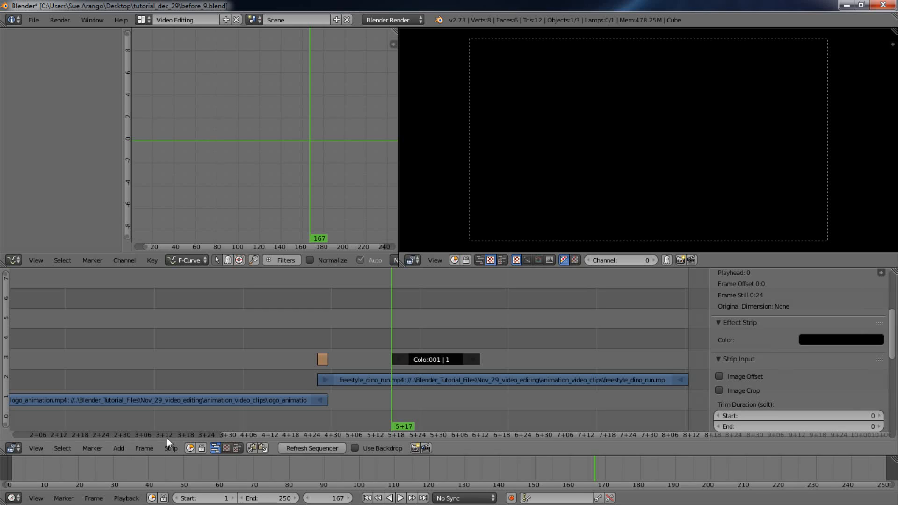
Add a Transform effect strip that uses the black Color strip as its input
{"action": "left_click", "coordinate": [119, 450]}
{"action": "mouse_move", "coordinate": [158, 368]}
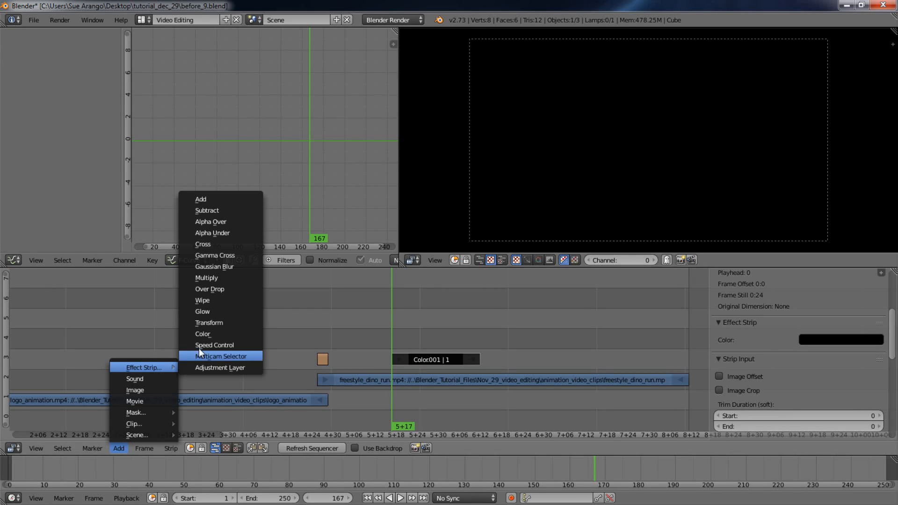
{"action": "left_click", "coordinate": [225, 324]}
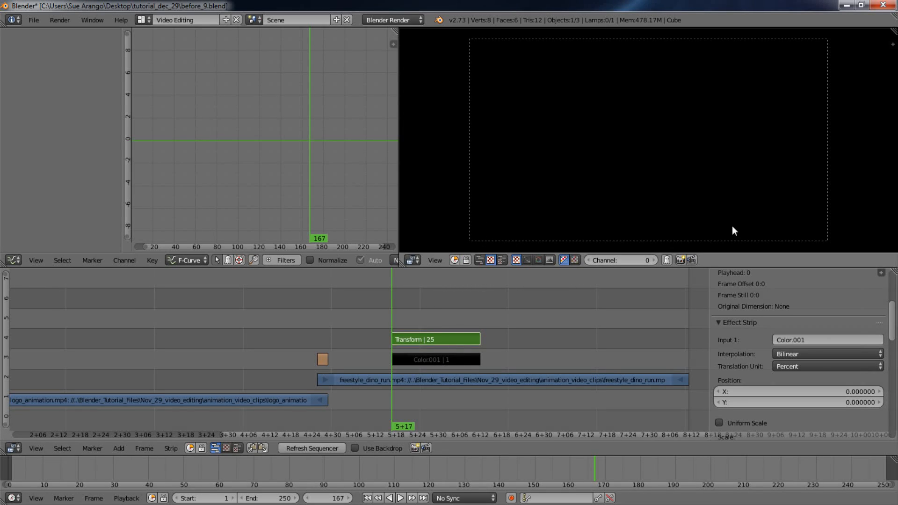
{"action": "left_click_drag", "start_coordinate": [891, 309], "coordinate": [890, 288]}
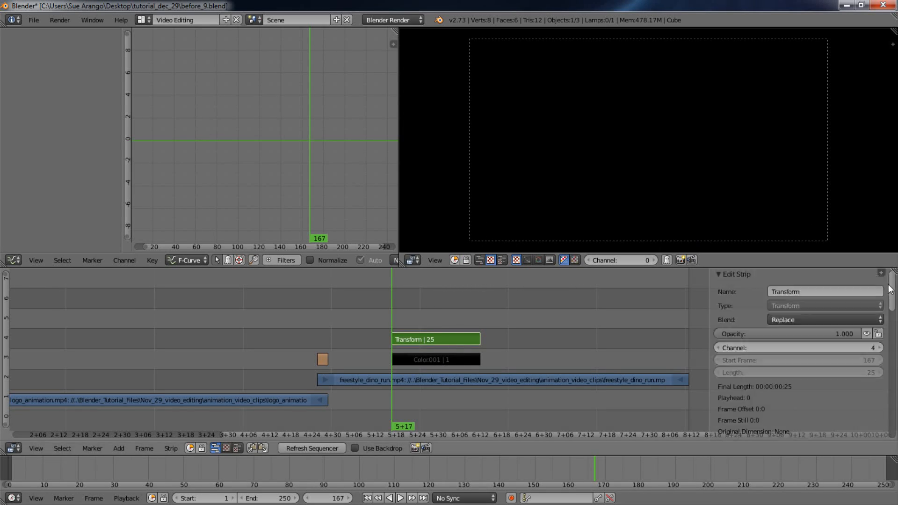
At frame 174, set the Transform strip's blend mode to Alpha Over and its opacity to about 0.598
{"action": "mouse_move", "coordinate": [403, 320]}
{"action": "left_mouse_down"}
{"action": "mouse_move", "coordinate": [423, 321]}
{"action": "mouse_move", "coordinate": [415, 322]}
{"action": "left_mouse_up"}
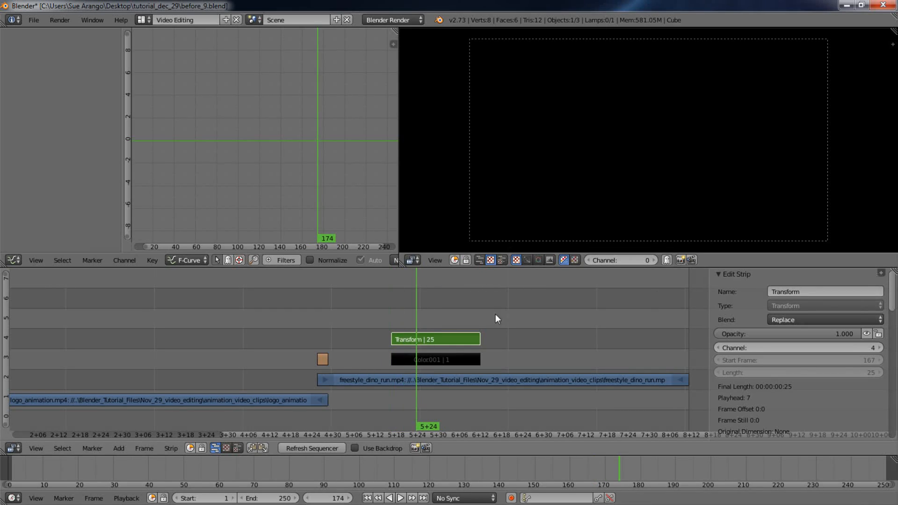
{"action": "left_click", "coordinate": [880, 320]}
{"action": "left_click", "coordinate": [841, 256]}
{"action": "left_click_drag", "start_coordinate": [857, 336], "coordinate": [804, 328]}
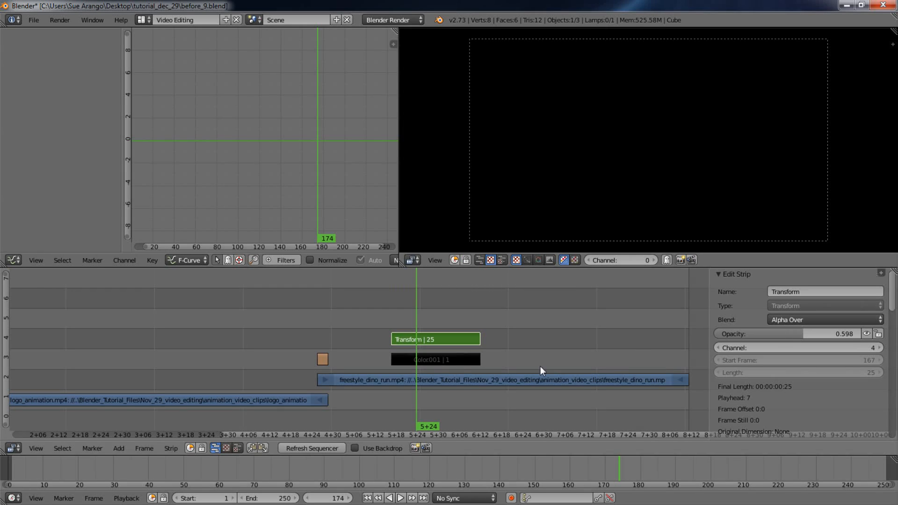
Set the black Color strip's blend mode to Alpha Over and its opacity to 0
{"action": "right_click", "coordinate": [442, 361]}
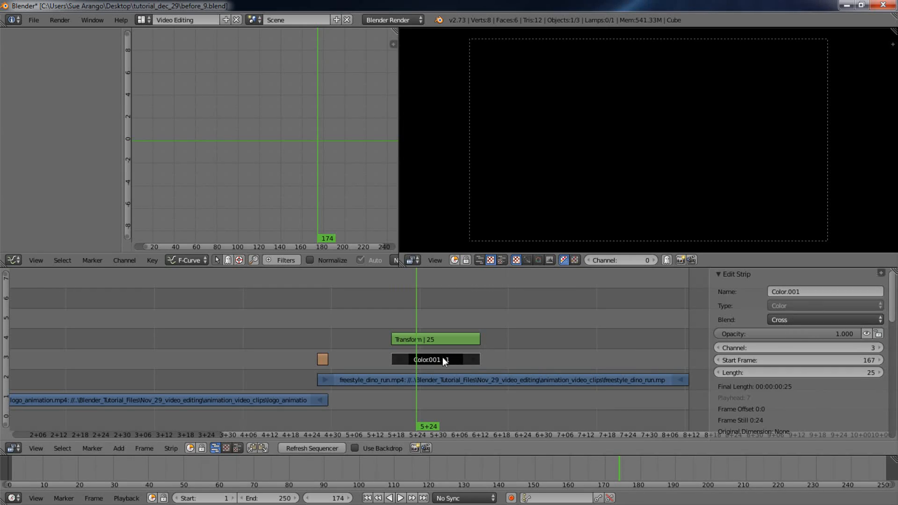
{"action": "left_click", "coordinate": [878, 320]}
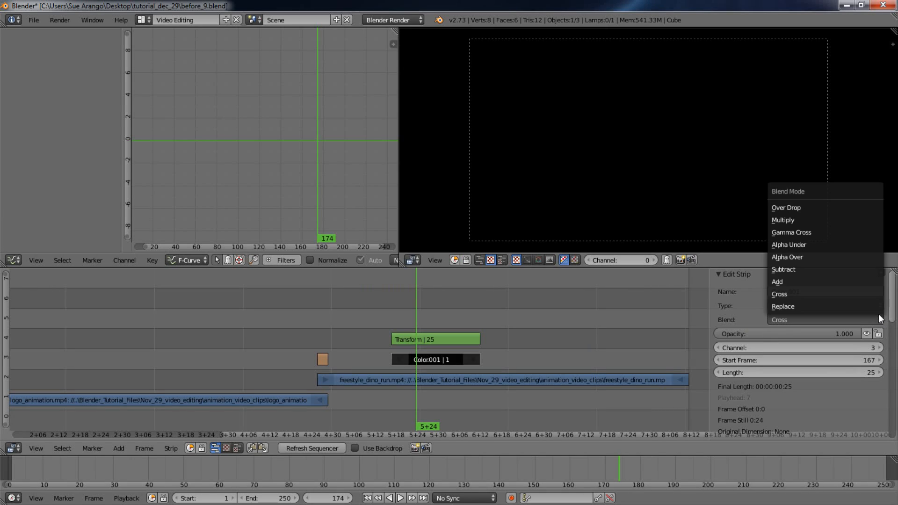
{"action": "left_click", "coordinate": [832, 257]}
{"action": "left_click_drag", "start_coordinate": [861, 335], "coordinate": [686, 340]}
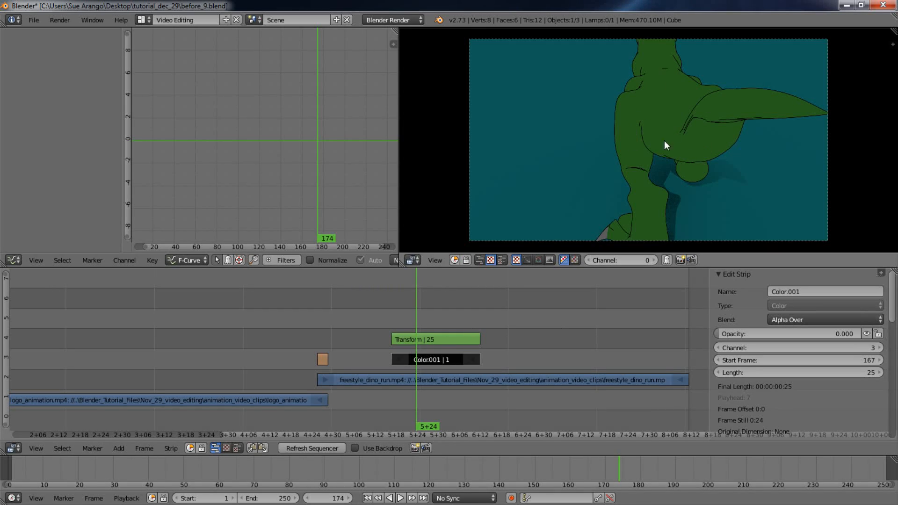
Try shifting the Transform strip horizontally to an X position of about -73.32 percent
{"action": "right_click", "coordinate": [432, 340]}
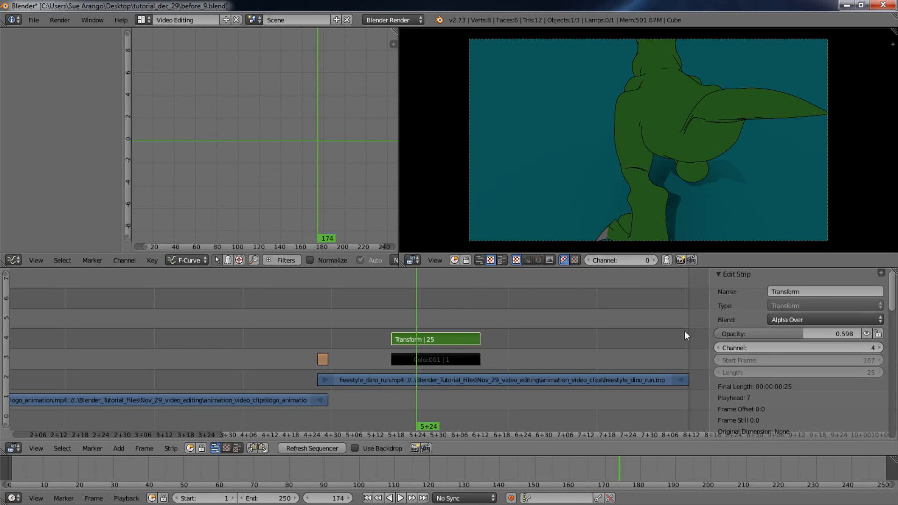
{"action": "scroll", "coordinate": [891, 340], "scroll_direction": "down", "scroll_amount": 5}
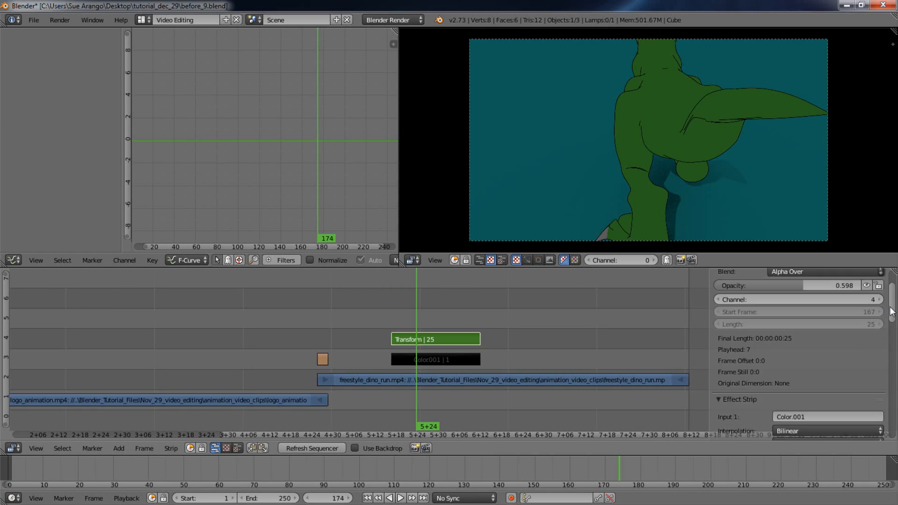
{"action": "left_click_drag", "start_coordinate": [892, 340], "coordinate": [893, 347]}
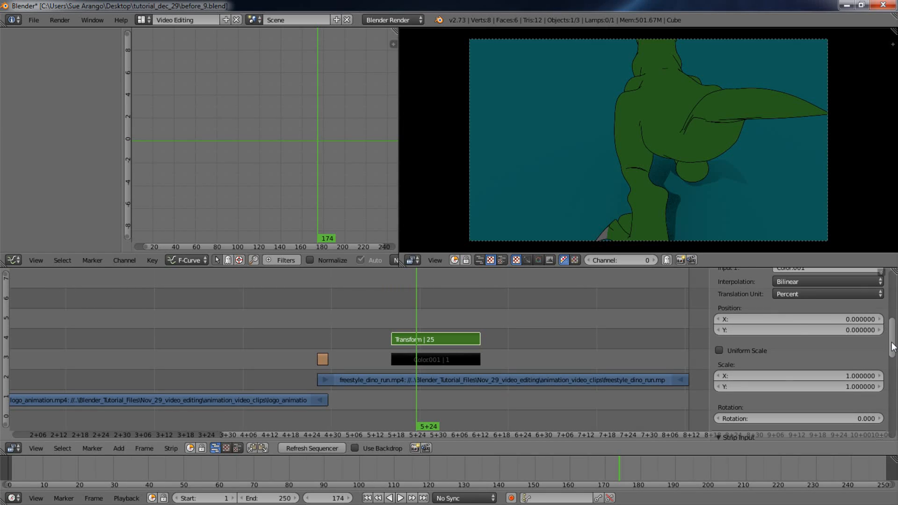
{"action": "left_click_drag", "start_coordinate": [748, 318], "coordinate": [661, 269]}
{"action": "left_click_drag", "start_coordinate": [511, 231], "coordinate": [262, 177]}
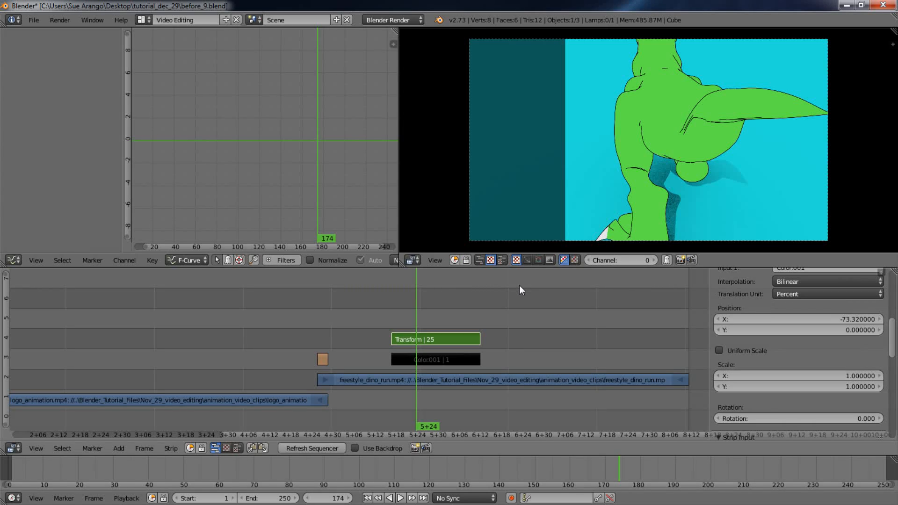
Reset the Transform strip's X position to 0 and set its Y position to about -79.83 percent
{"action": "left_click", "coordinate": [733, 318]}
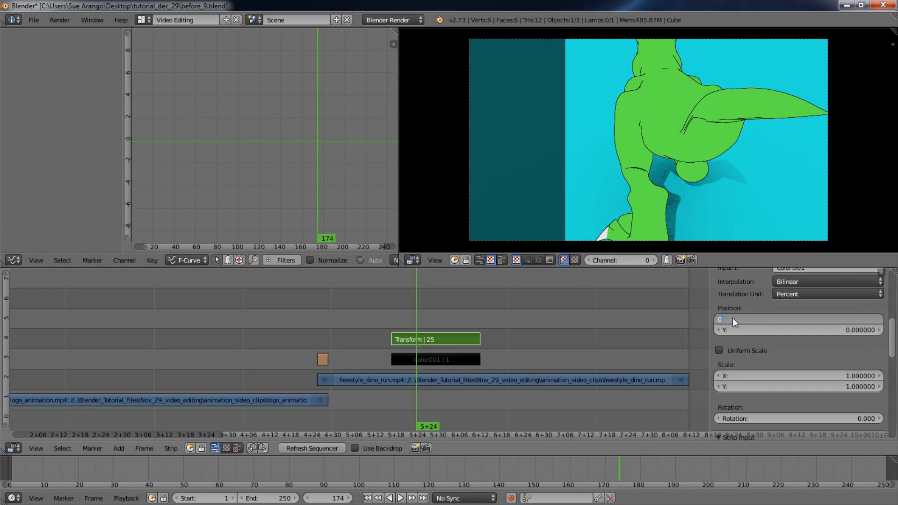
{"action": "key", "text": "Return"}
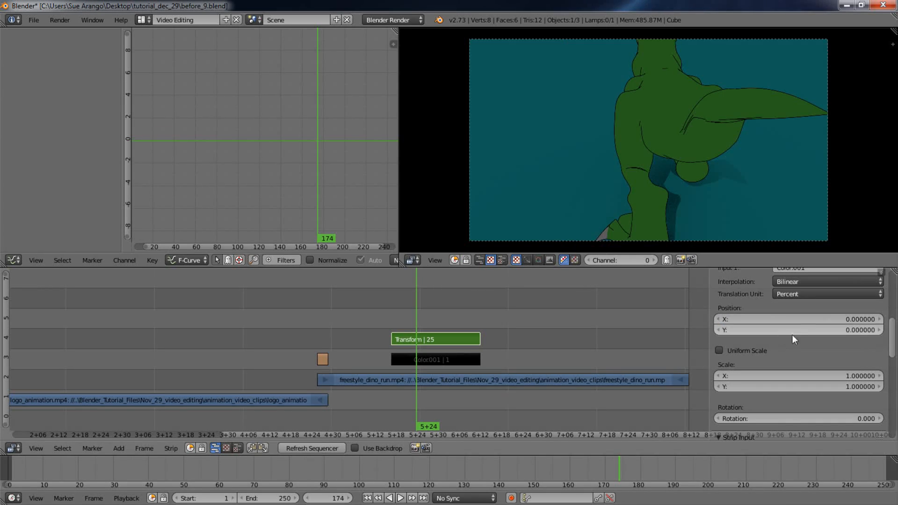
{"action": "left_click_drag", "start_coordinate": [824, 329], "coordinate": [222, 408]}
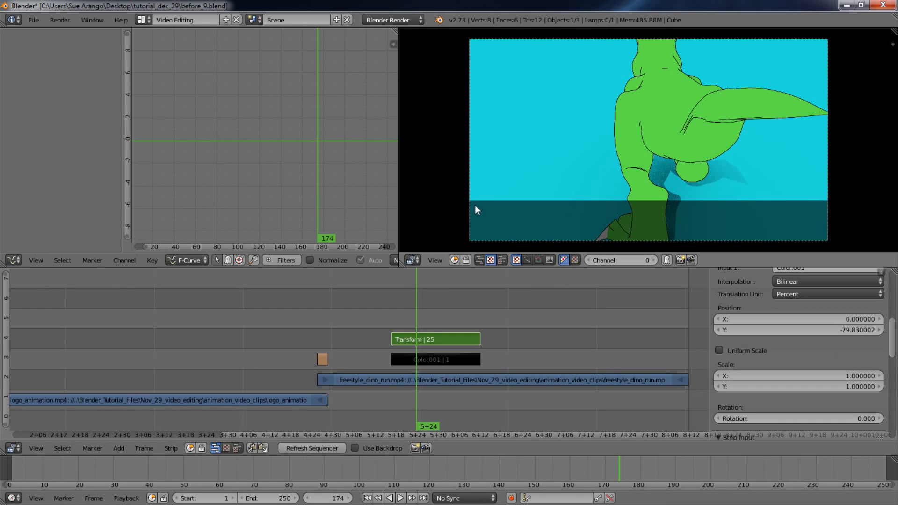
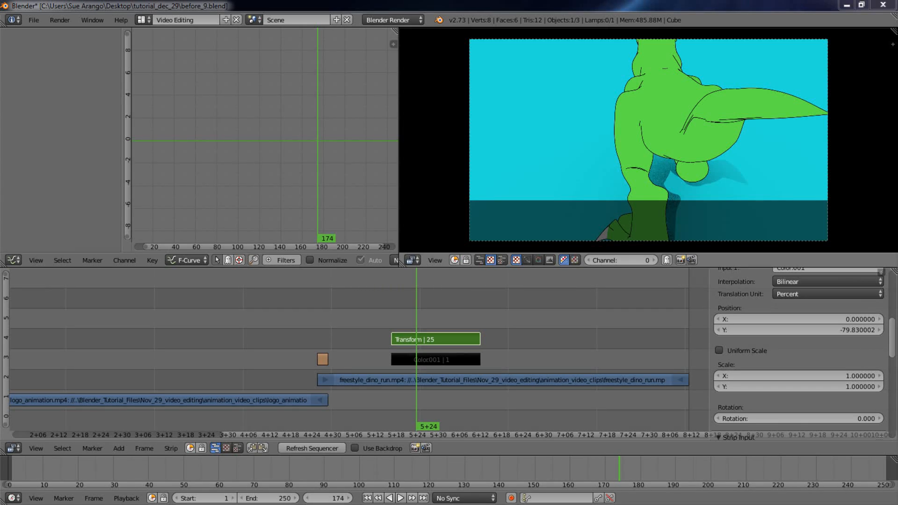
Switch to GIMP and add a new 640 × 400 px layer with the Transparency fill type
{"action": "left_click_drag", "start_coordinate": [0, 18], "coordinate": [423, 12]}
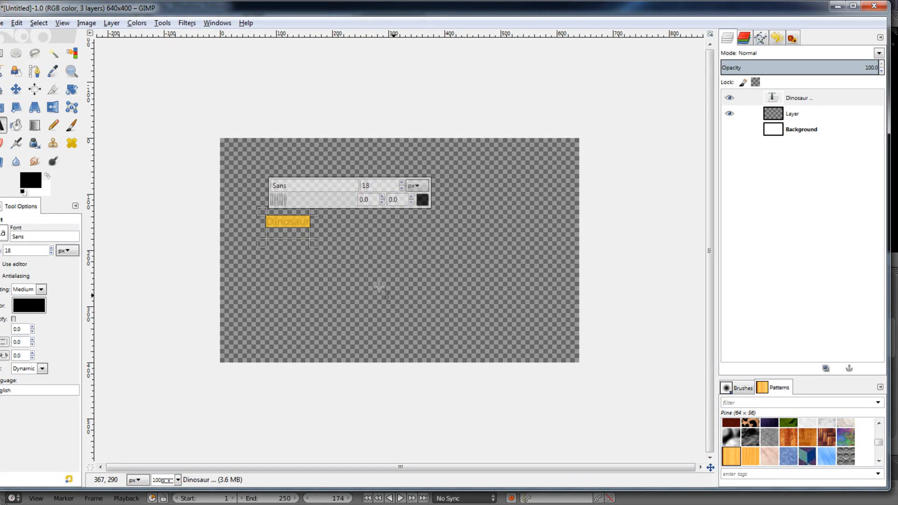
{"action": "left_click_drag", "start_coordinate": [199, 5], "coordinate": [212, 7]}
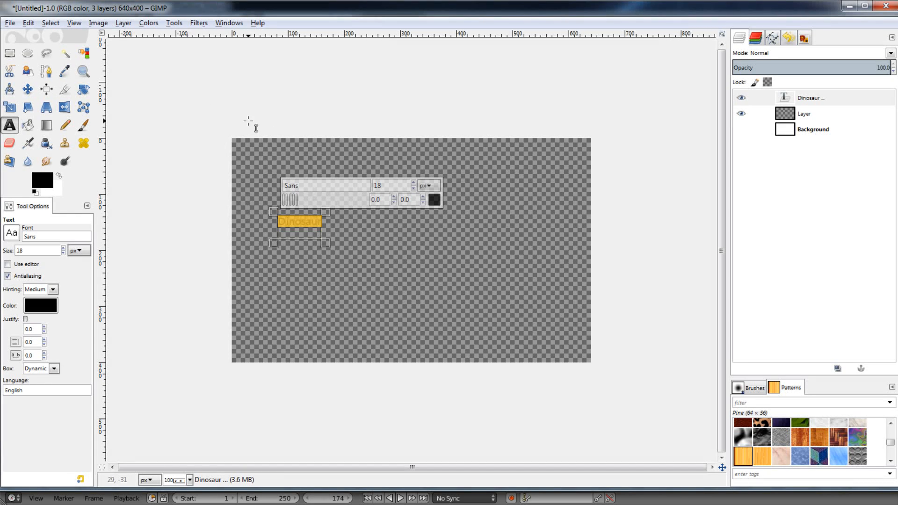
{"action": "left_click", "coordinate": [10, 23]}
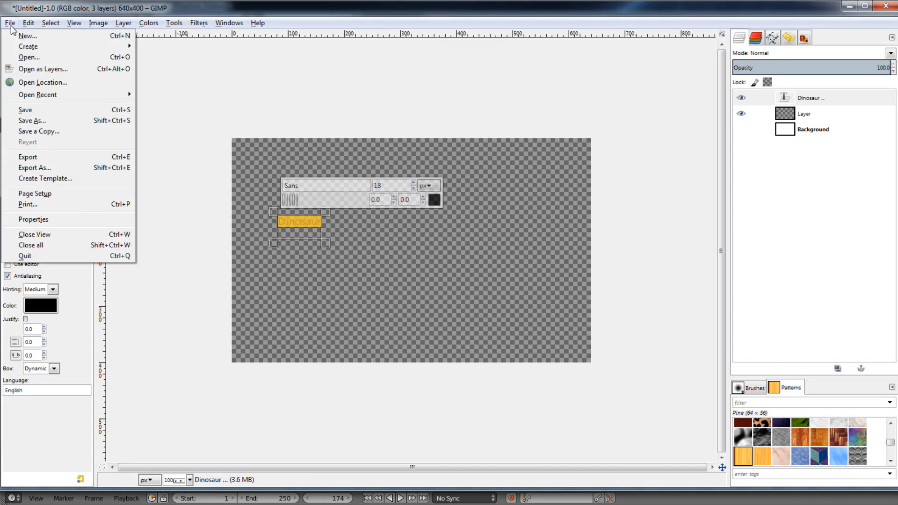
{"action": "left_click", "coordinate": [238, 58]}
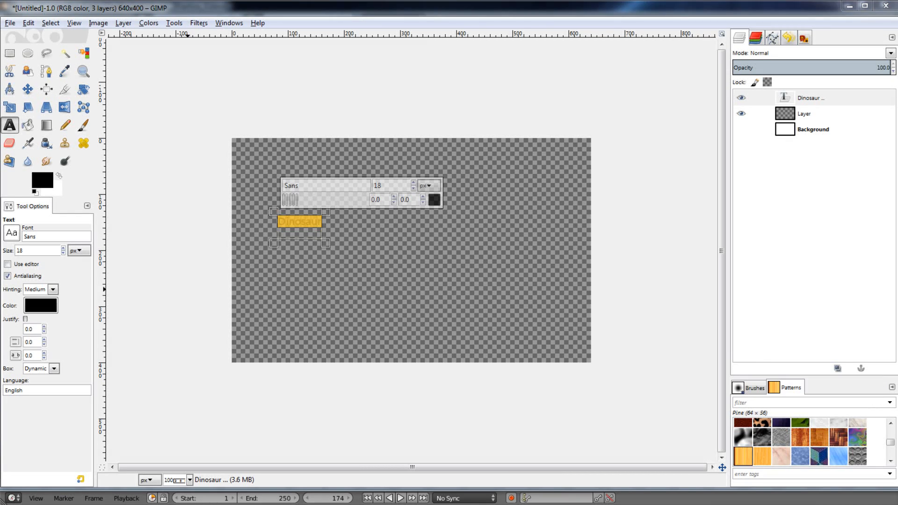
{"action": "key", "text": "ctrl+shift+n"}
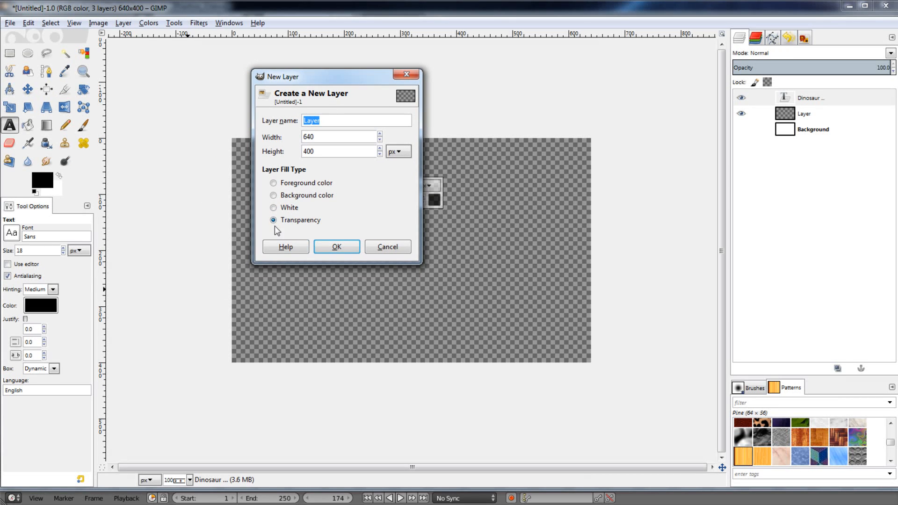
{"action": "left_click", "coordinate": [345, 247]}
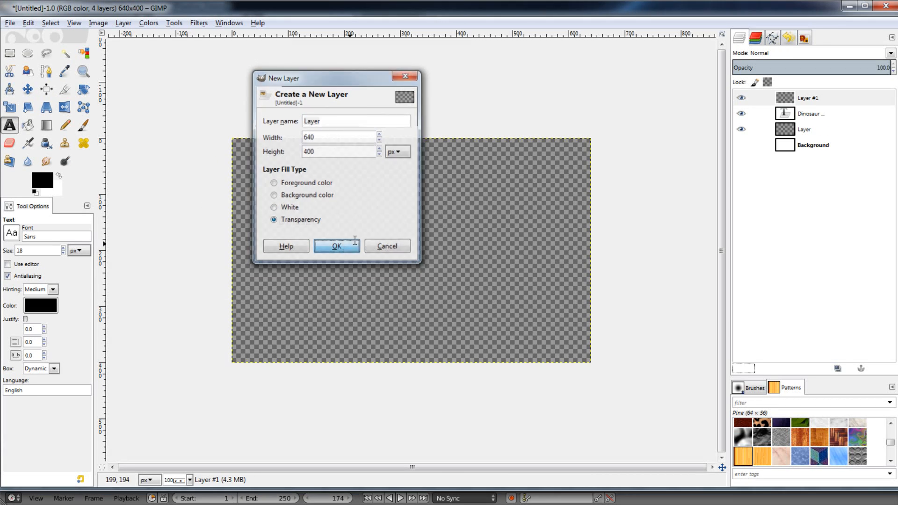
Hide the new transparent layer above the Dinosaur text layer
{"action": "left_click", "coordinate": [830, 98]}
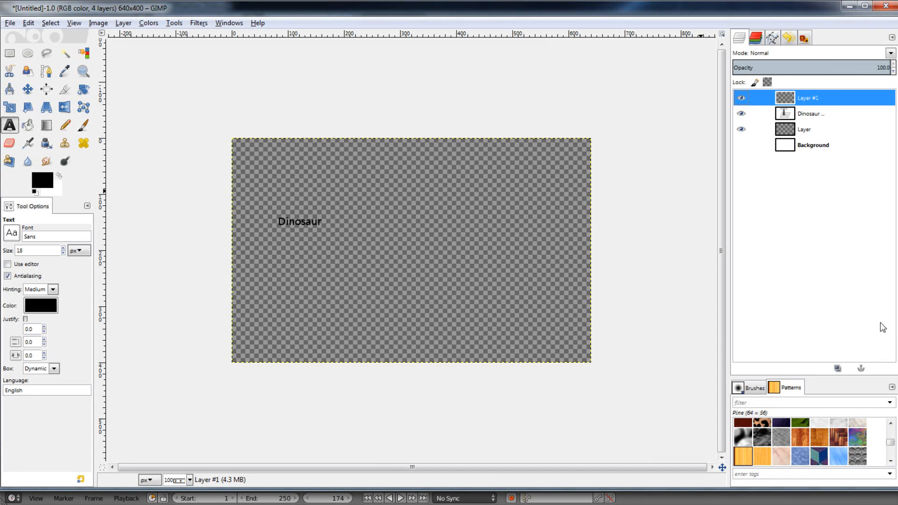
{"action": "left_click_drag", "start_coordinate": [816, 100], "coordinate": [879, 367]}
{"action": "left_click", "coordinate": [741, 98]}
Select the whole word Dinosaur with the Text tool and change its font to Arial Bold
{"action": "left_click", "coordinate": [6, 126]}
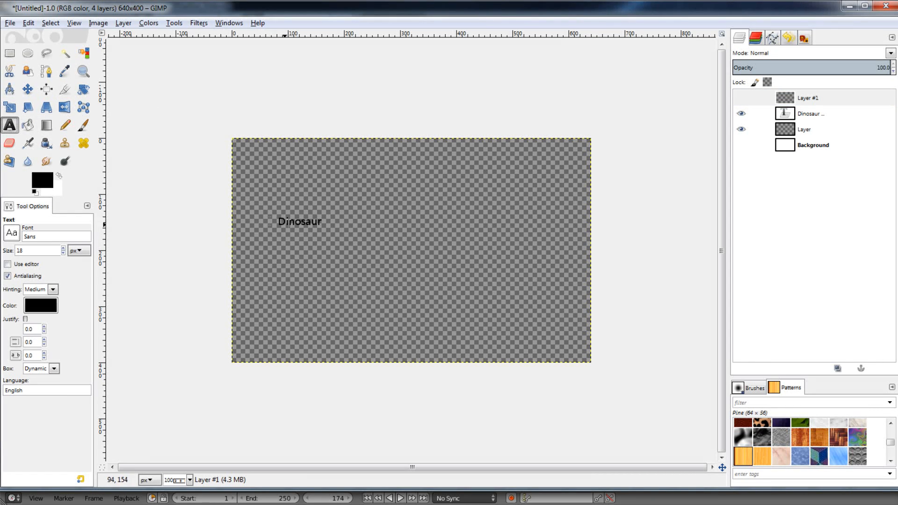
{"action": "left_click", "coordinate": [287, 221]}
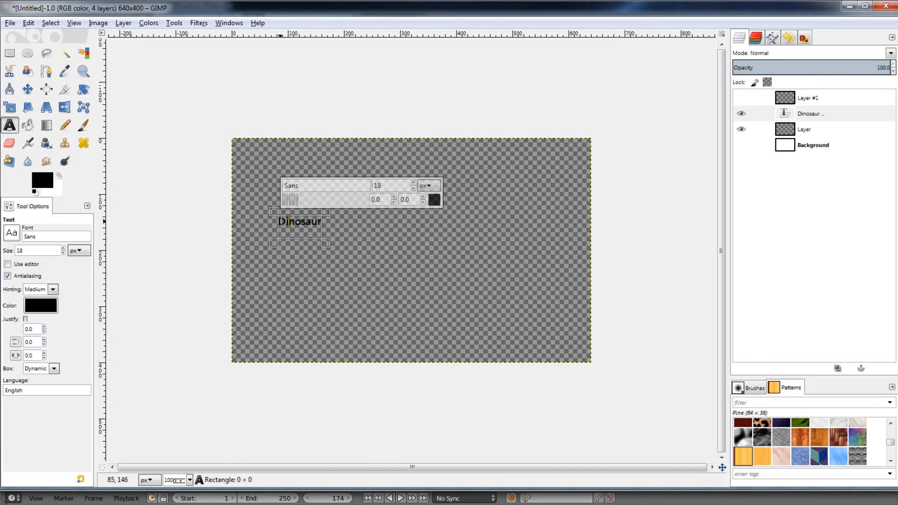
{"action": "left_click_drag", "start_coordinate": [288, 221], "coordinate": [326, 225]}
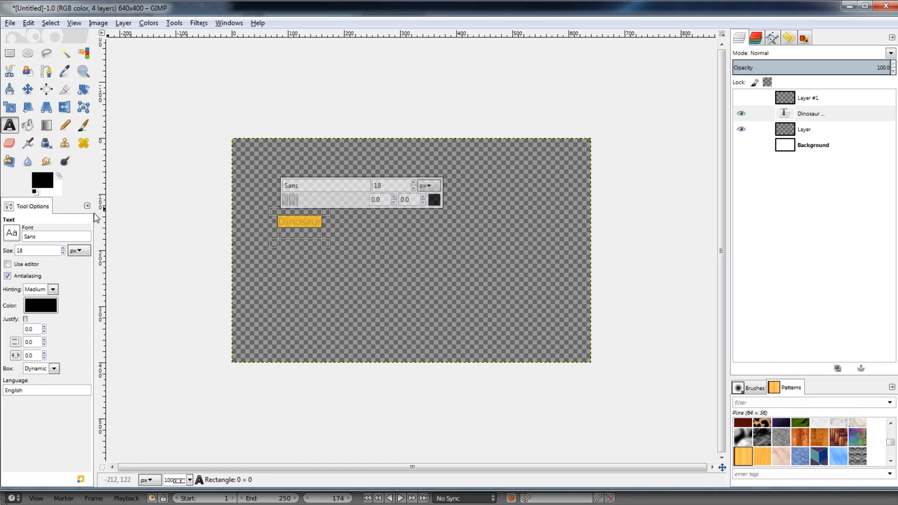
{"action": "left_click", "coordinate": [12, 234]}
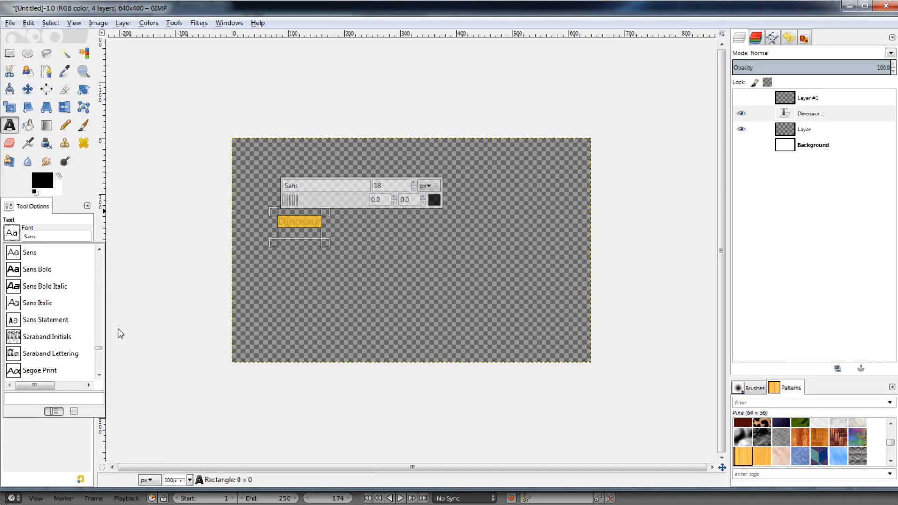
{"action": "scroll", "coordinate": [90, 333], "scroll_direction": "up", "scroll_amount": 15}
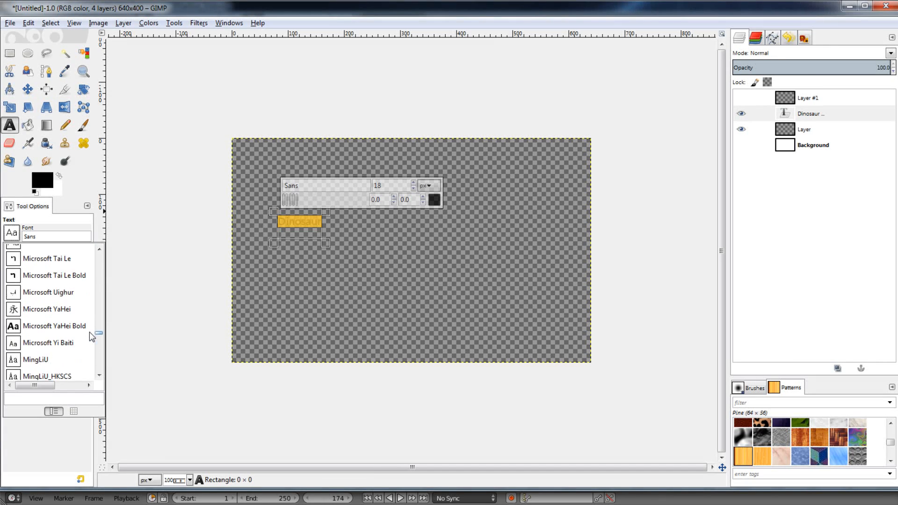
{"action": "left_click_drag", "start_coordinate": [99, 330], "coordinate": [108, 262]}
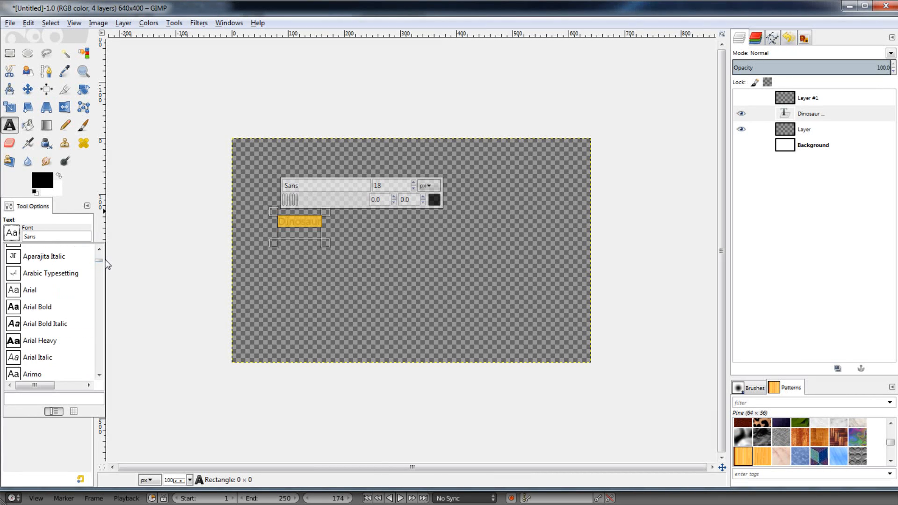
{"action": "left_click", "coordinate": [46, 307]}
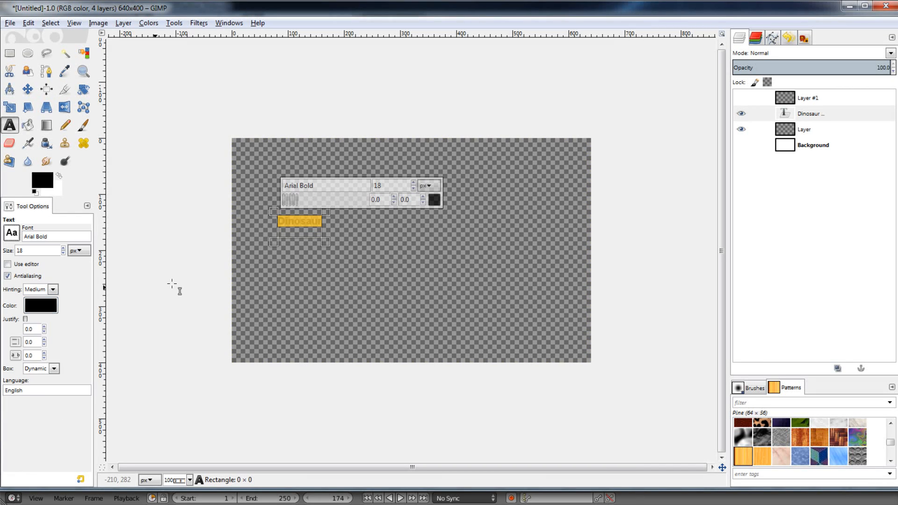
Enlarge the Dinosaur text until it spans about two thirds of the canvas width
{"action": "left_click", "coordinate": [413, 182]}
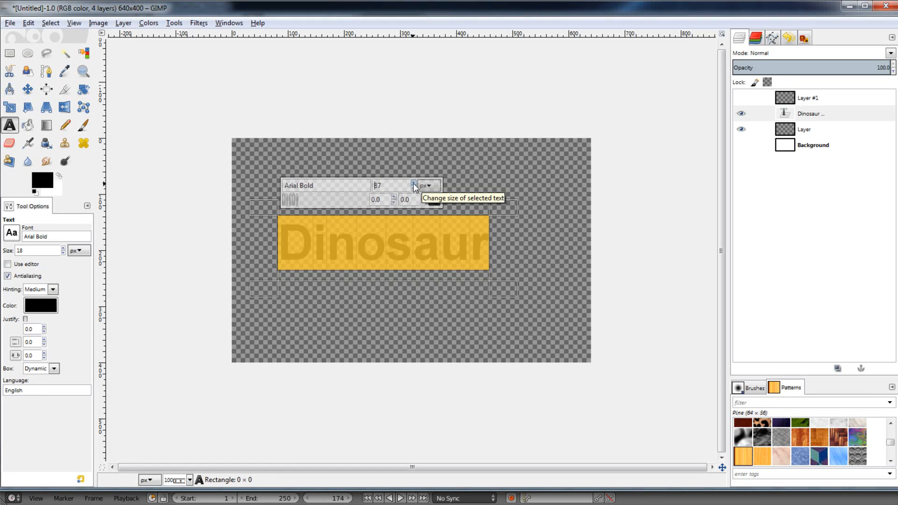
{"action": "left_click", "coordinate": [414, 182]}
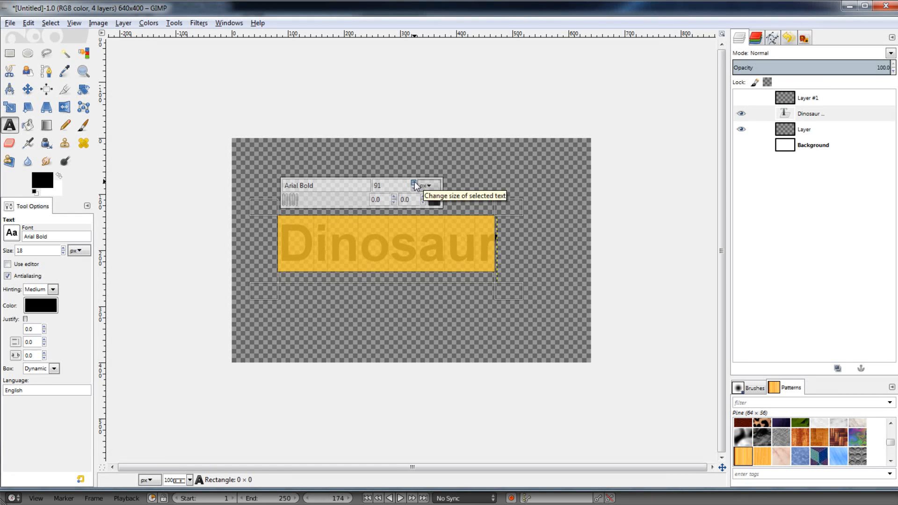
{"action": "left_click", "coordinate": [529, 165]}
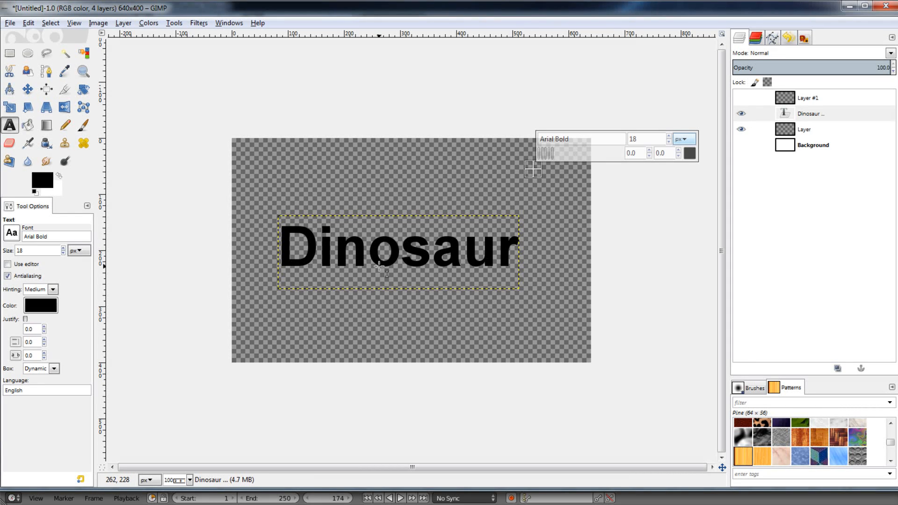
Export the Dinosaur title image to the Desktop as Untitled.png and switch back to Blender
{"action": "left_click", "coordinate": [10, 24]}
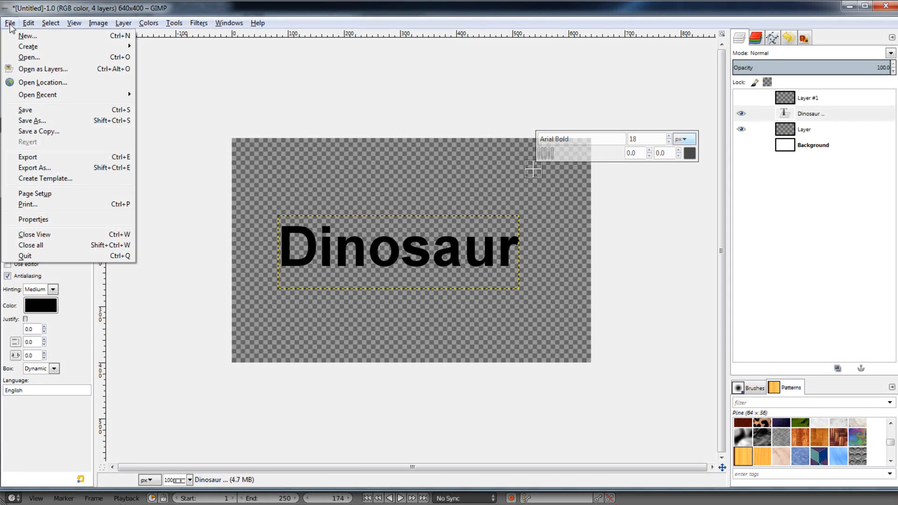
{"action": "left_click", "coordinate": [41, 168]}
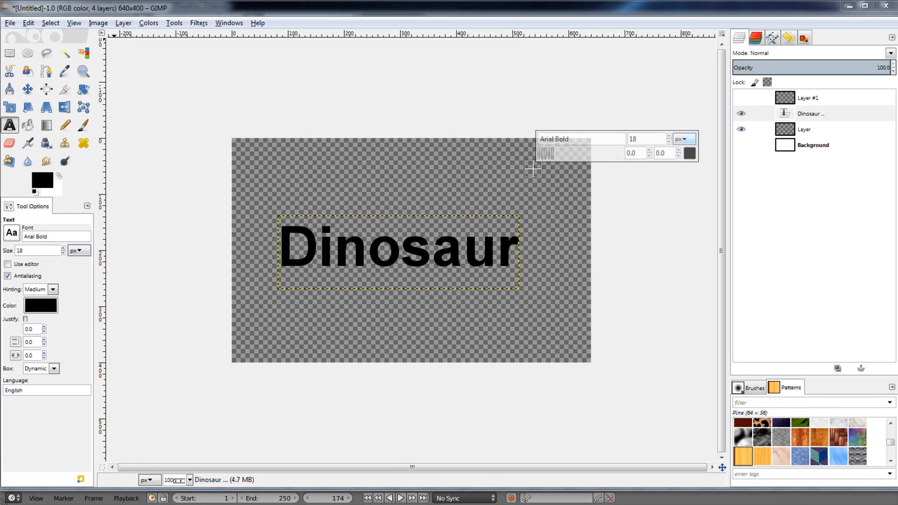
{"action": "left_click_drag", "start_coordinate": [708, 6], "coordinate": [0, 94]}
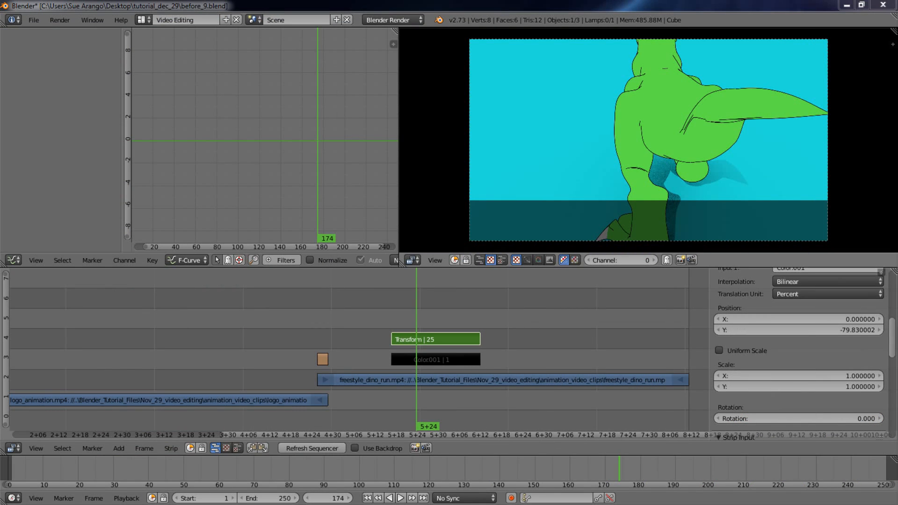
Add Untitled.png from the Desktop folder to the sequencer as an image strip
{"action": "left_click", "coordinate": [119, 448]}
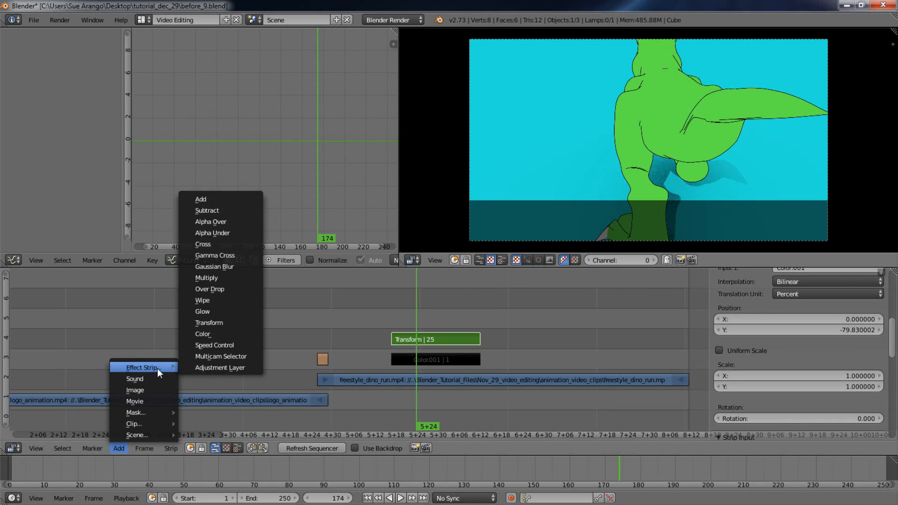
{"action": "left_click", "coordinate": [140, 389]}
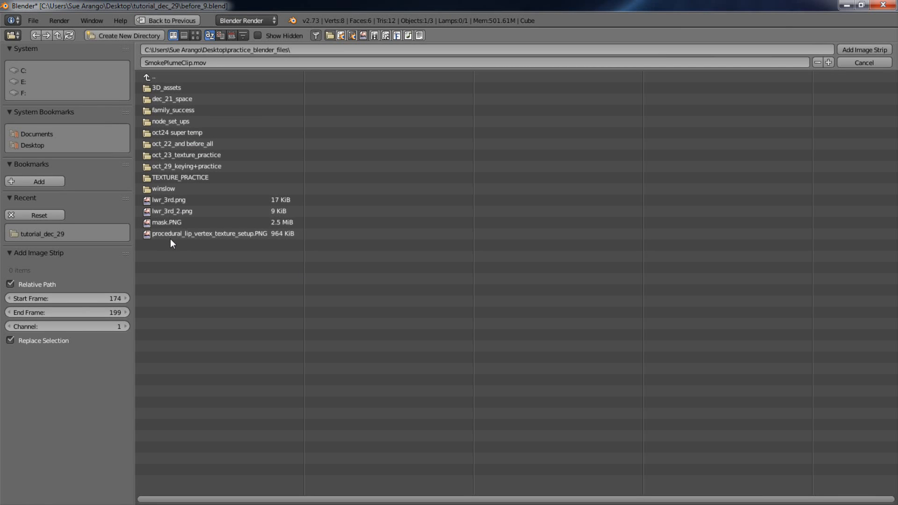
{"action": "left_click", "coordinate": [38, 145]}
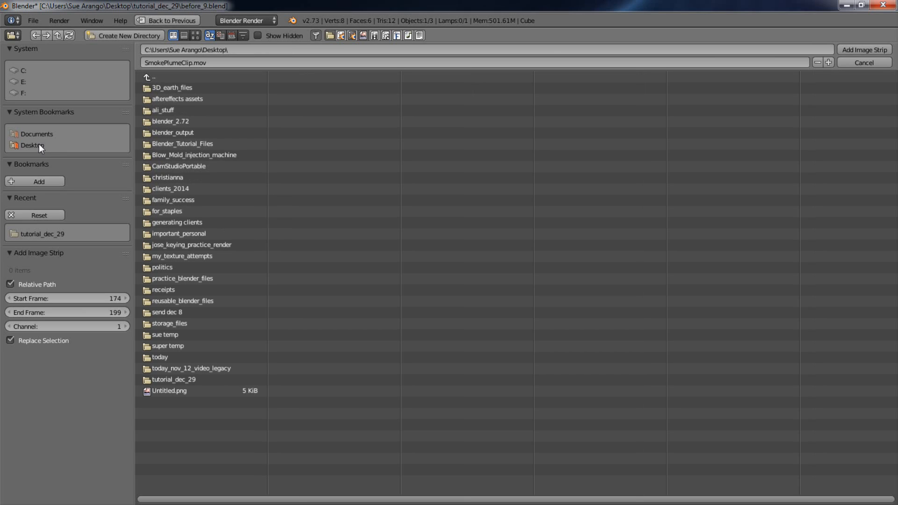
{"action": "left_click", "coordinate": [177, 389]}
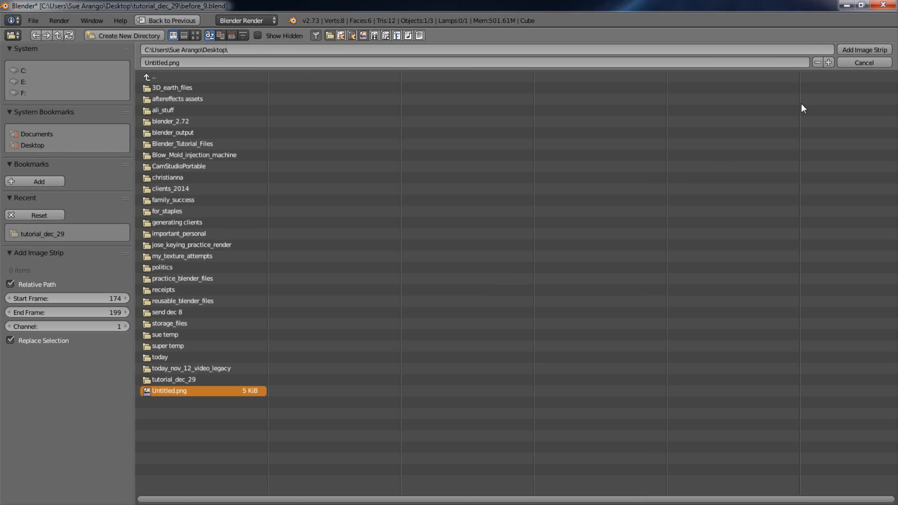
{"action": "left_click", "coordinate": [196, 35]}
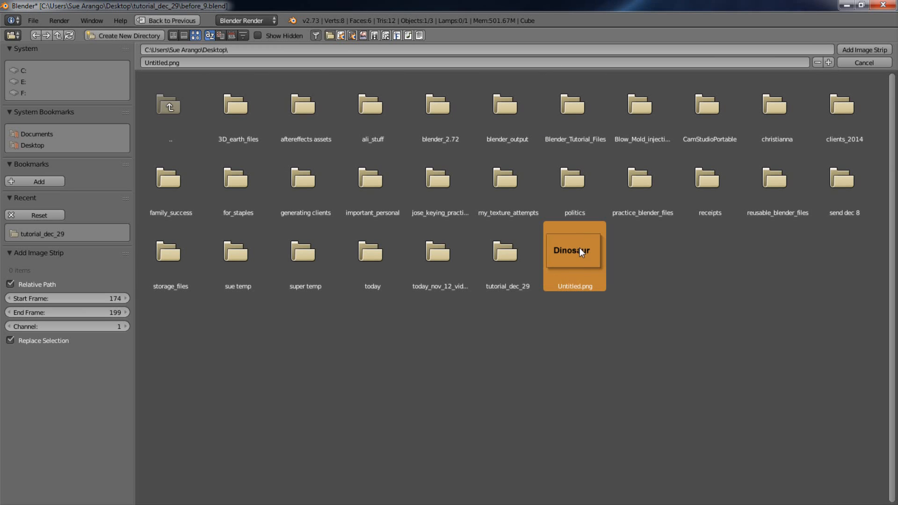
{"action": "left_click", "coordinate": [876, 49]}
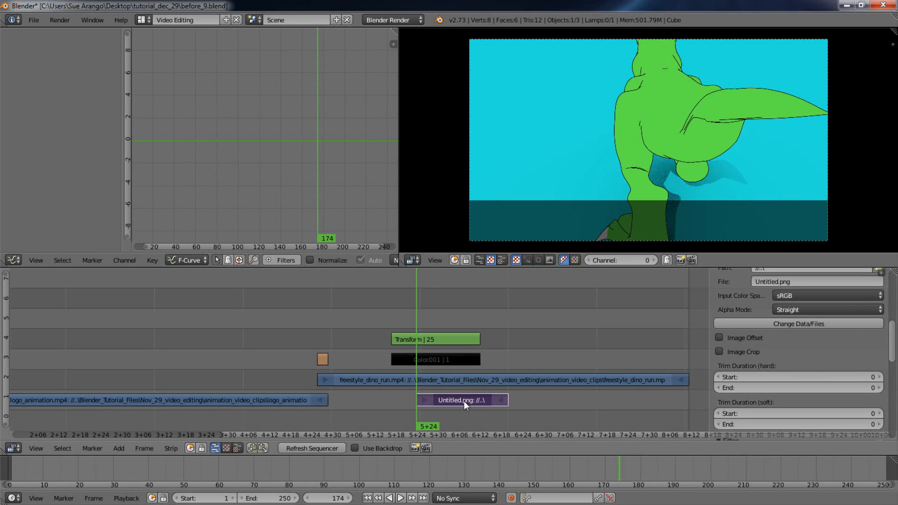
Move the Untitled.png strip to channel 5 at start frame 167 and set its blend mode to Alpha Over
{"action": "key", "text": "g"}
{"action": "left_click_drag", "start_coordinate": [450, 312], "coordinate": [438, 326]}
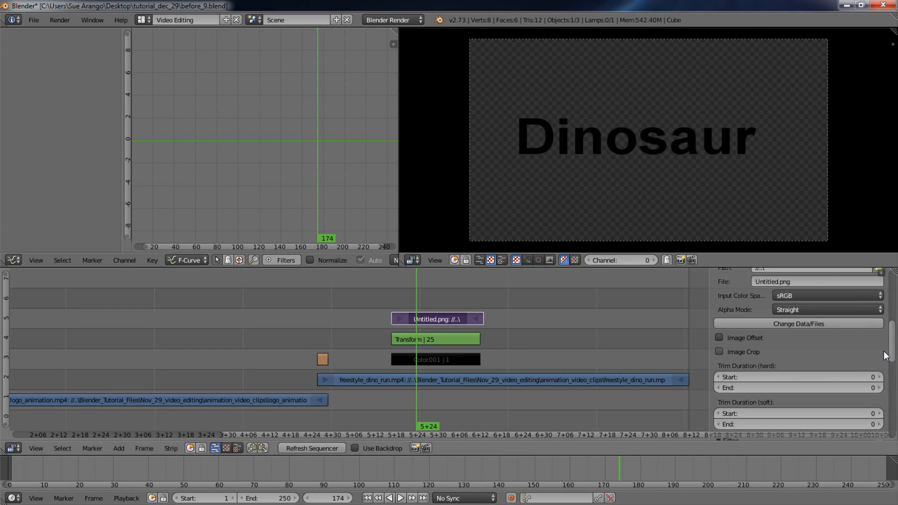
{"action": "left_click_drag", "start_coordinate": [892, 352], "coordinate": [895, 286]}
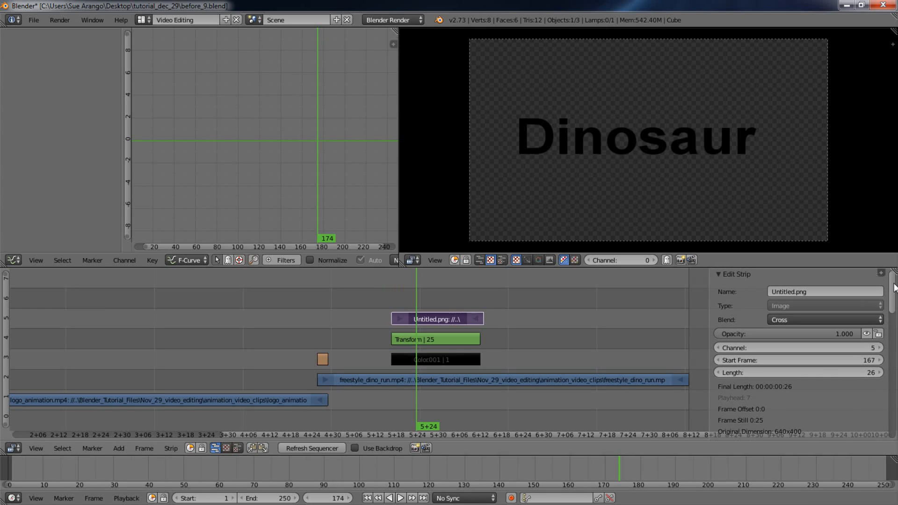
{"action": "left_click", "coordinate": [874, 320]}
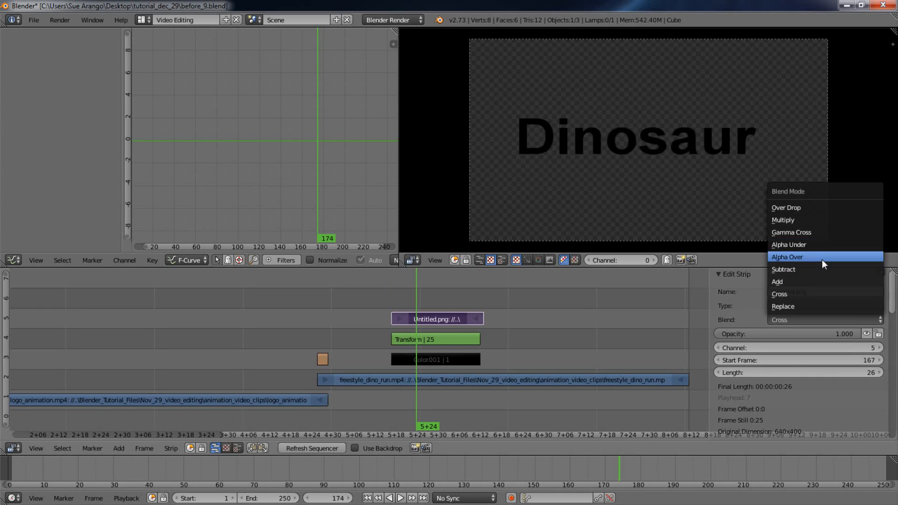
{"action": "left_click", "coordinate": [821, 259]}
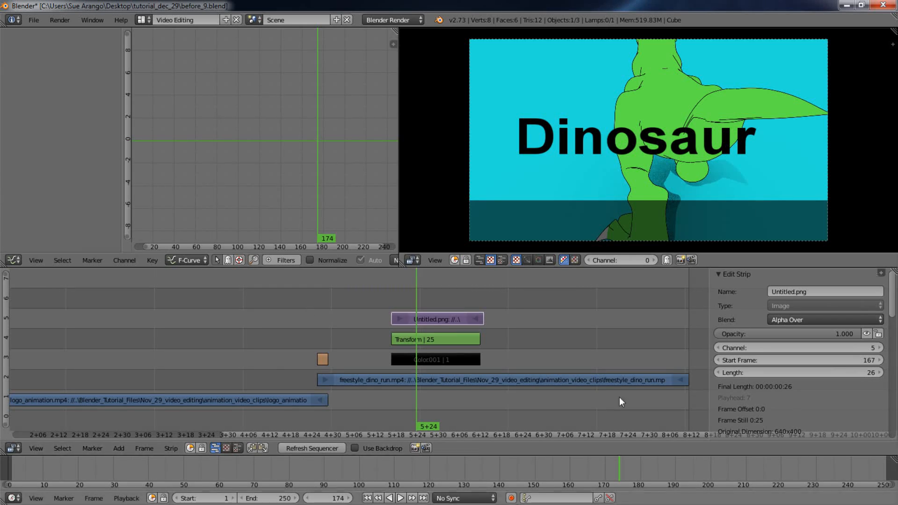
{"action": "key", "text": "ctrl+i"}
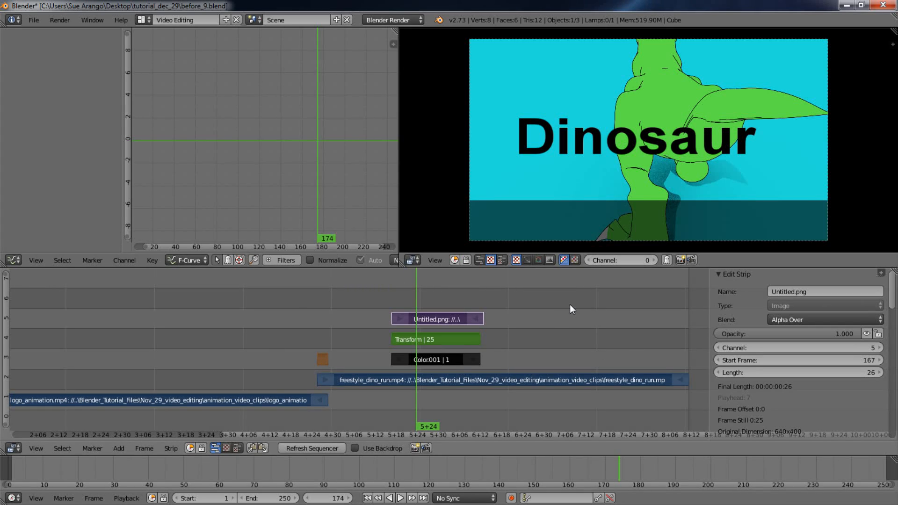
{"action": "key", "text": "ctrl+i"}
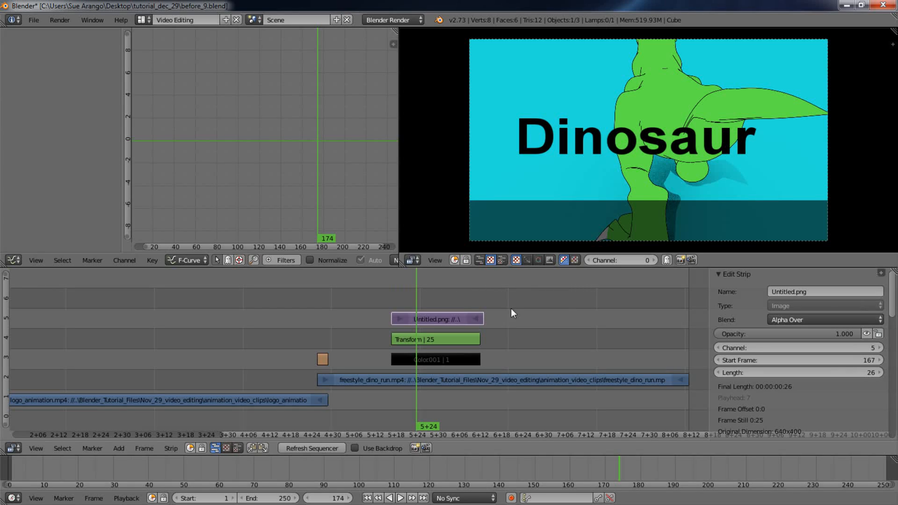
Add a Transform effect strip to the Untitled.png strip and set its blend mode to Alpha Over
{"action": "right_click", "coordinate": [439, 318]}
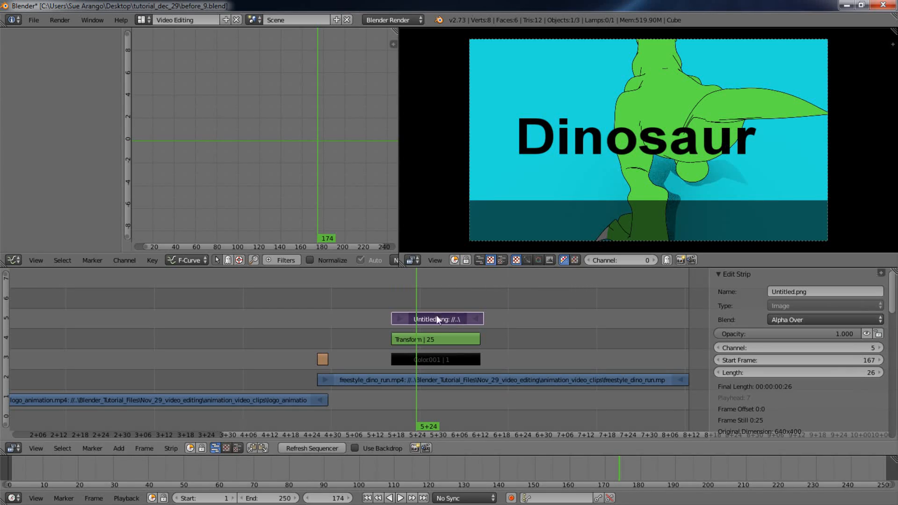
{"action": "left_click", "coordinate": [120, 448]}
{"action": "mouse_move", "coordinate": [158, 368]}
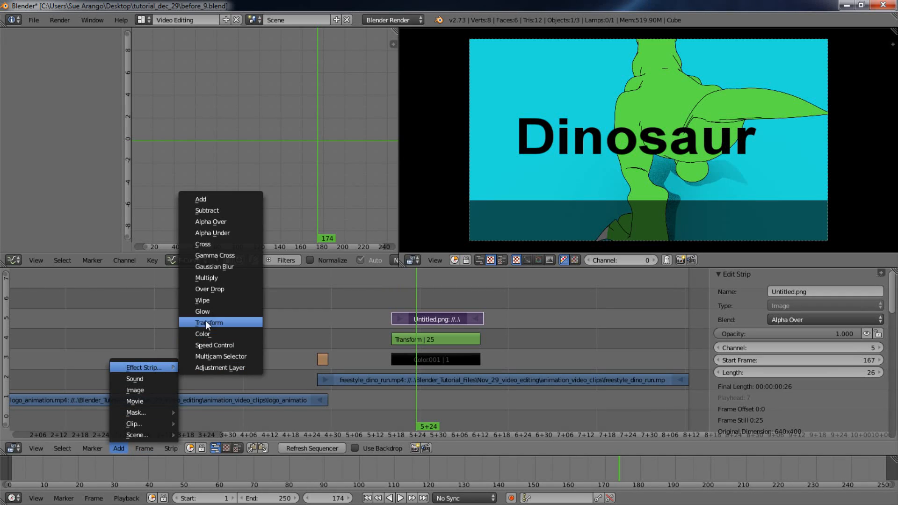
{"action": "left_click", "coordinate": [217, 323]}
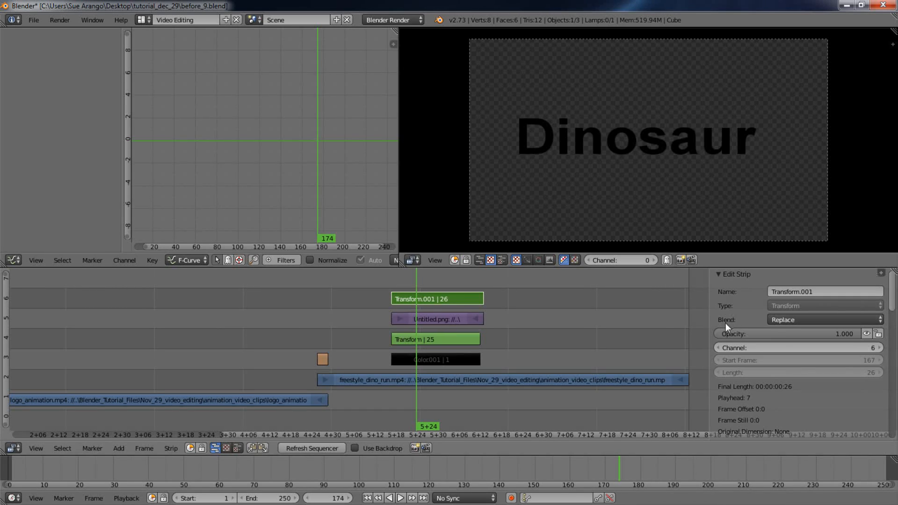
{"action": "left_click", "coordinate": [881, 316]}
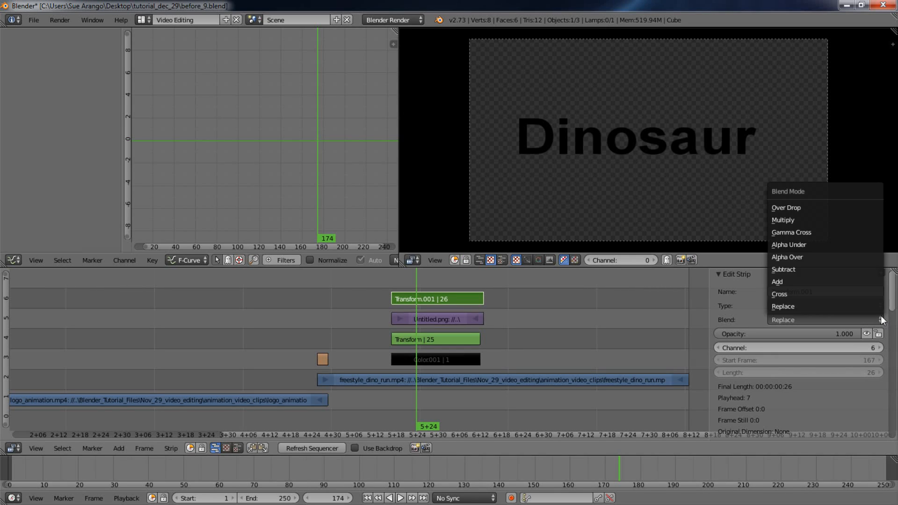
{"action": "left_click", "coordinate": [846, 258]}
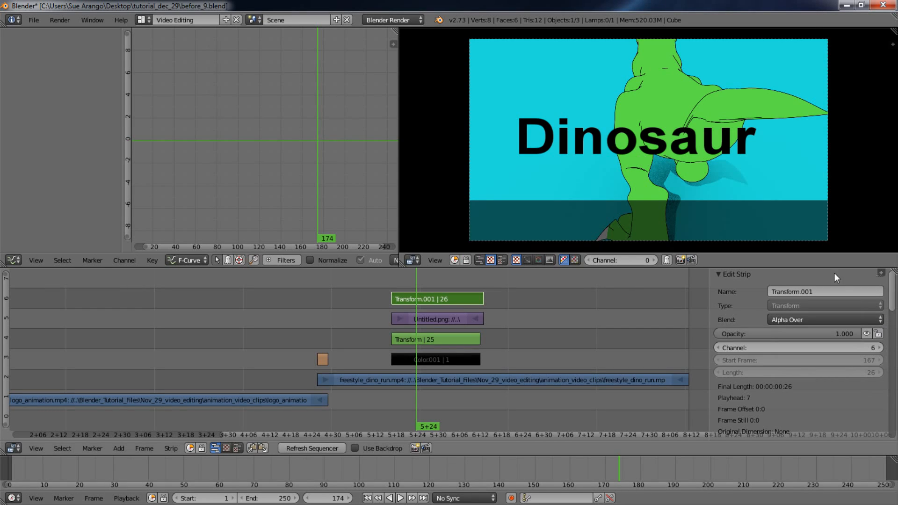
Move the Dinosaur title onto the dark lower bar by setting the Transform position to about X -12.51 and Y -42.63 percent
{"action": "scroll", "coordinate": [857, 332], "scroll_direction": "down", "scroll_amount": 5}
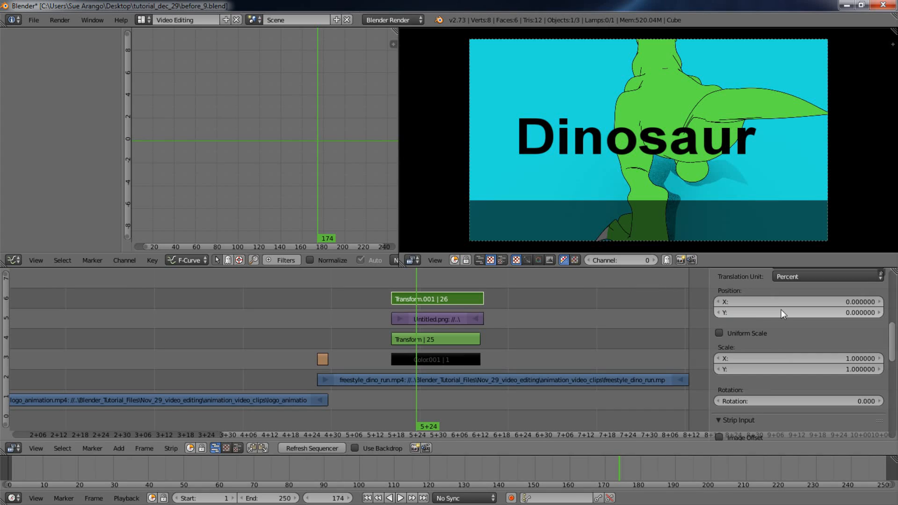
{"action": "left_click_drag", "start_coordinate": [808, 311], "coordinate": [574, 282]}
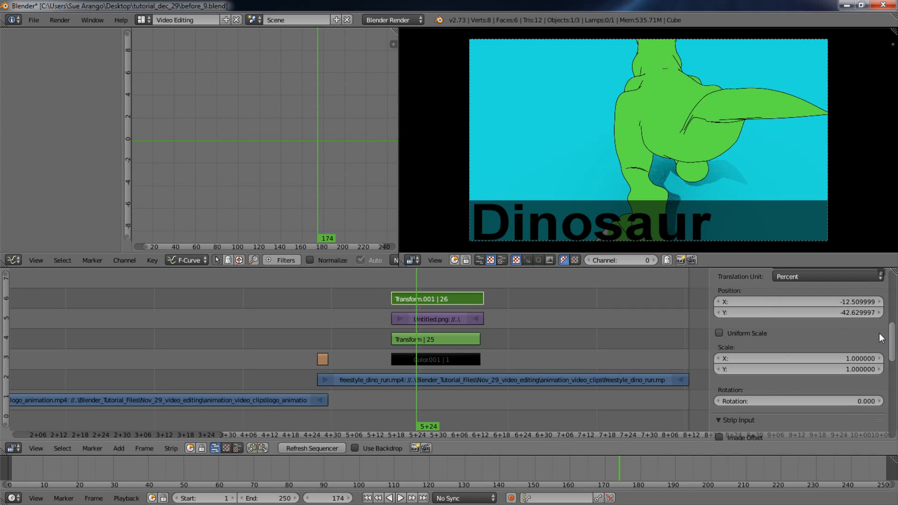
Check the blend and opacity settings of the lower bar's Transform and Color strips
{"action": "left_click_drag", "start_coordinate": [892, 344], "coordinate": [889, 292]}
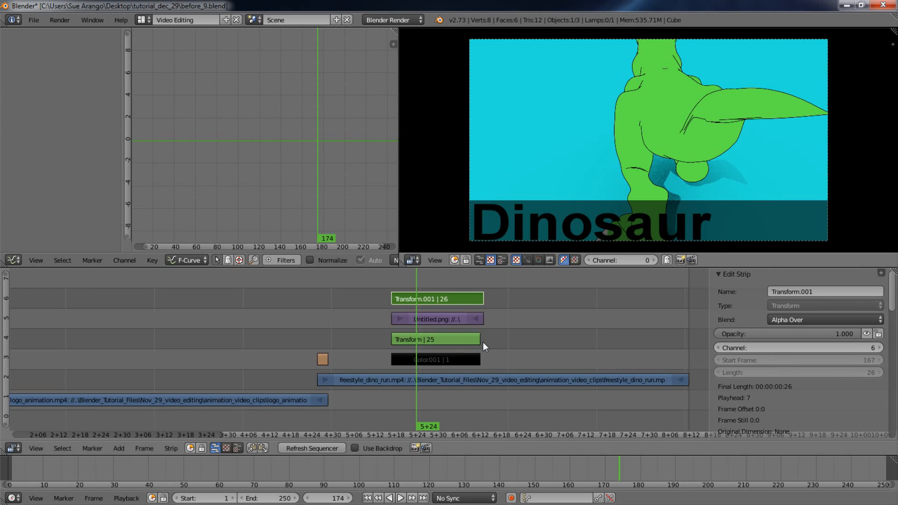
{"action": "right_click", "coordinate": [452, 360]}
{"action": "right_click", "coordinate": [453, 338]}
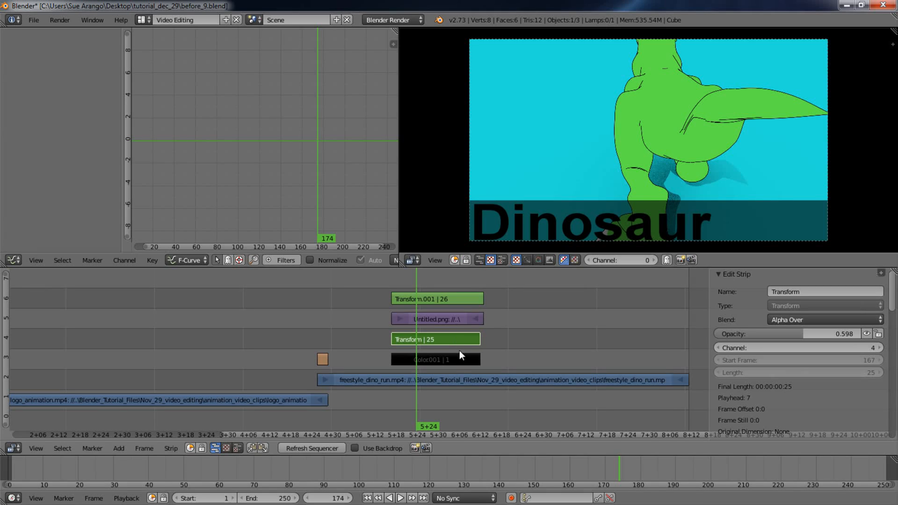
{"action": "right_click", "coordinate": [456, 360]}
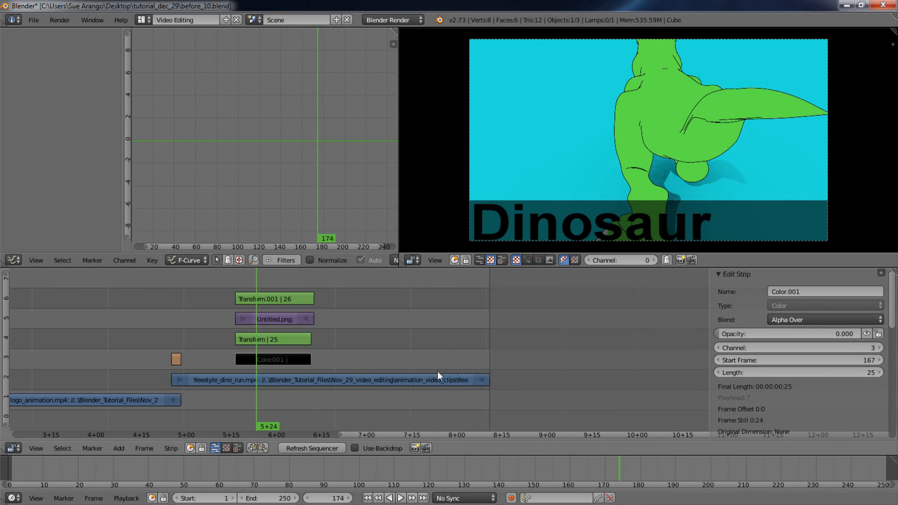
Go to frame 235 and add a black Color effect strip above the end of the freestyle_dino_run.mp4 clip
{"action": "left_click_drag", "start_coordinate": [438, 366], "coordinate": [441, 386]}
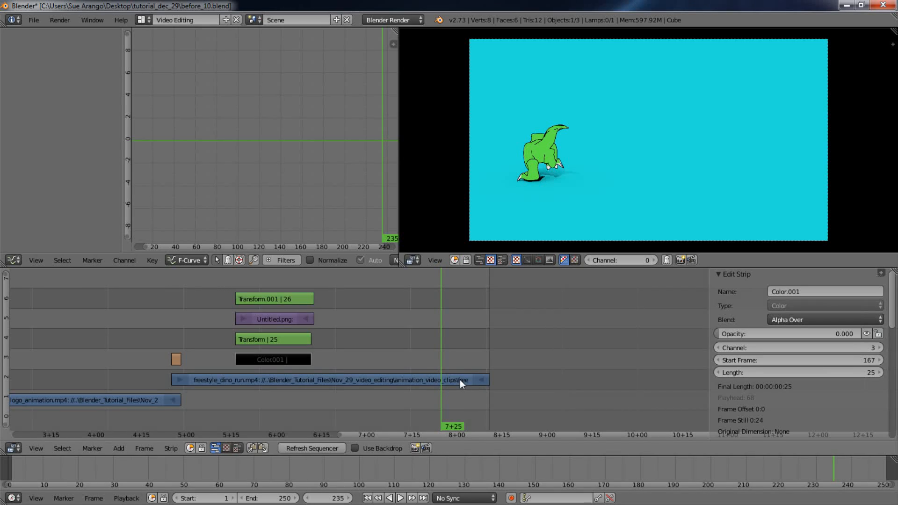
{"action": "right_click", "coordinate": [459, 379]}
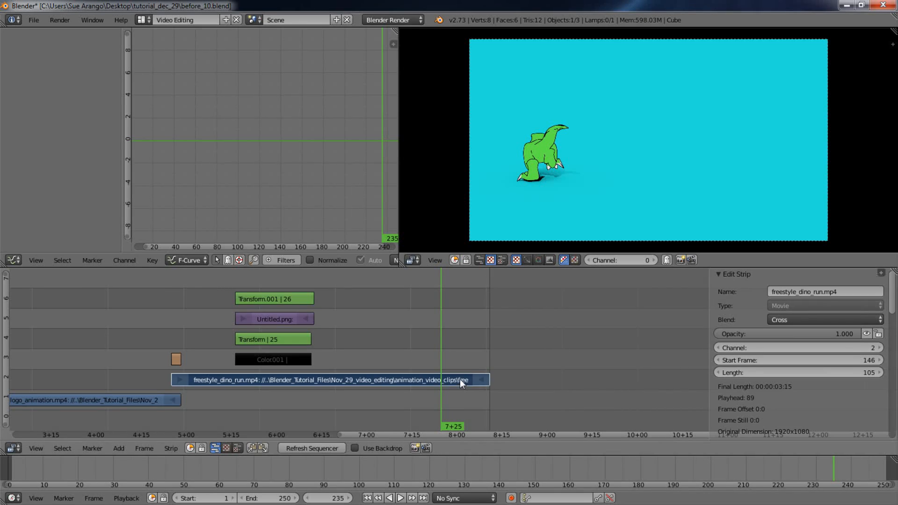
{"action": "left_click", "coordinate": [115, 448]}
{"action": "mouse_move", "coordinate": [153, 369]}
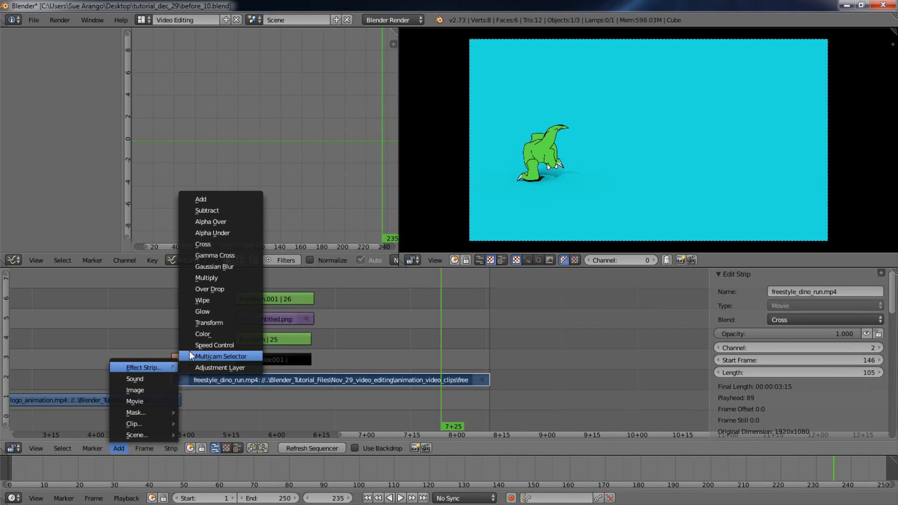
{"action": "left_click", "coordinate": [209, 334]}
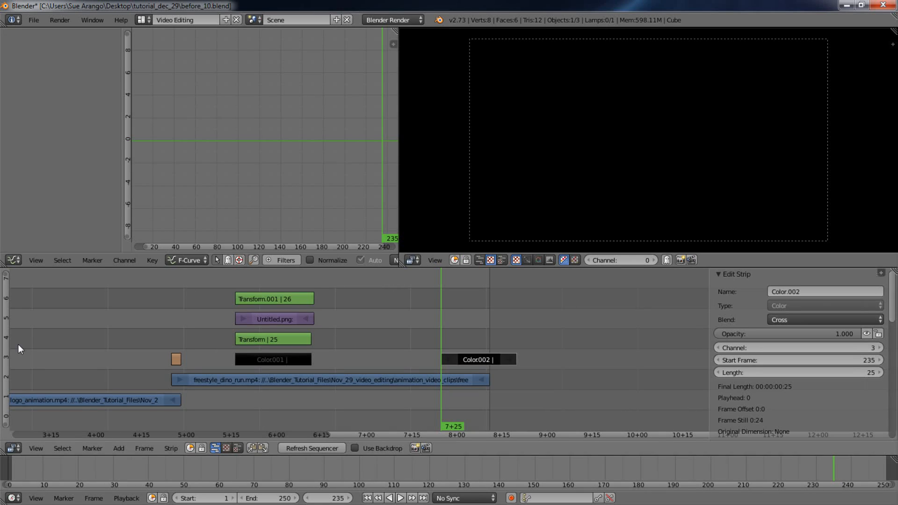
Add a Gamma Cross effect from the freestyle_dino_run.mp4 strip to the black Color strip at frame 235
{"action": "middle_click_drag", "start_coordinate": [80, 343], "coordinate": [476, 321]}
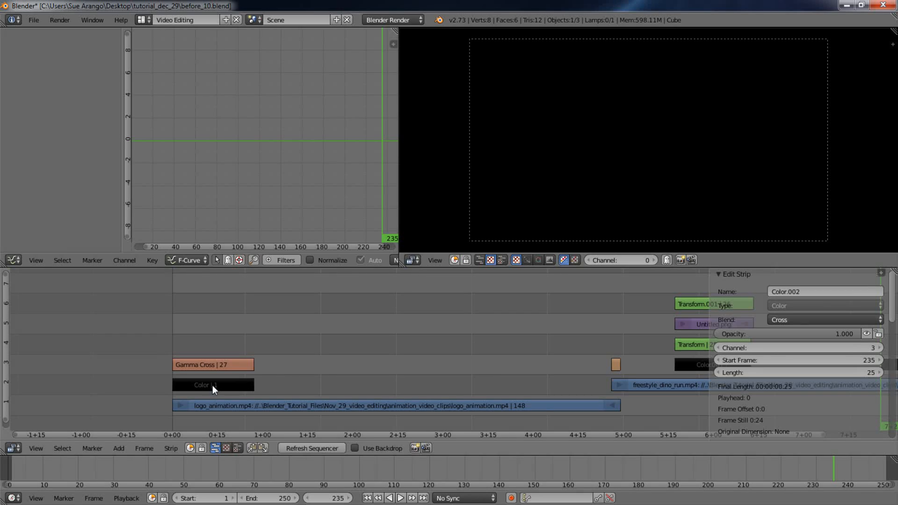
{"action": "middle_click_drag", "start_coordinate": [218, 364], "coordinate": [50, 302]}
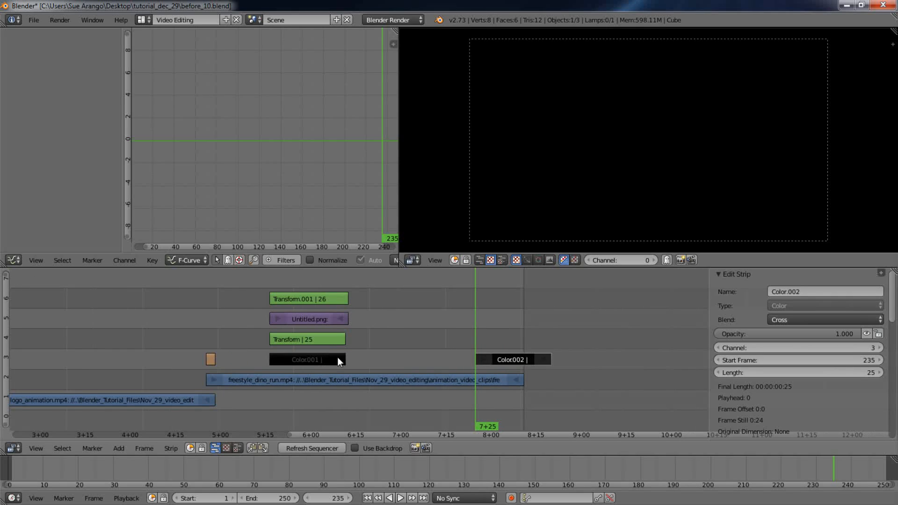
{"action": "right_click", "coordinate": [486, 380]}
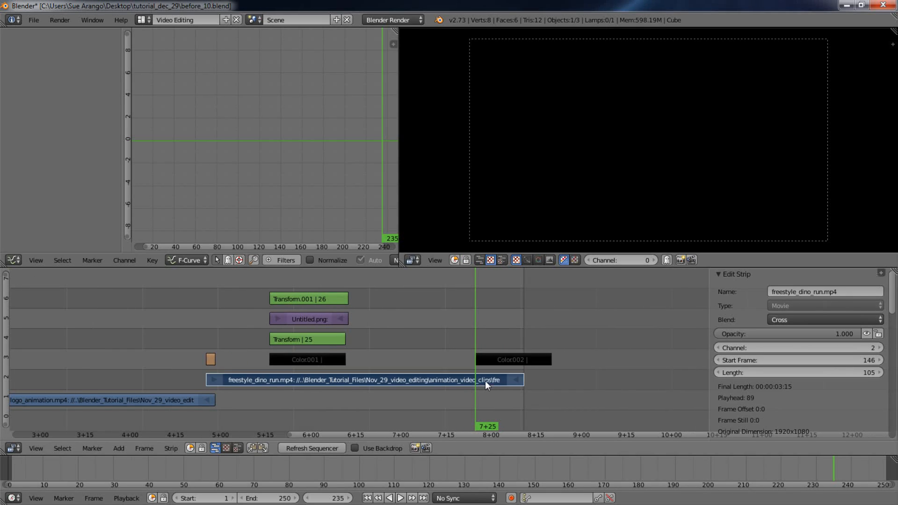
{"action": "right_click", "coordinate": [505, 358]}
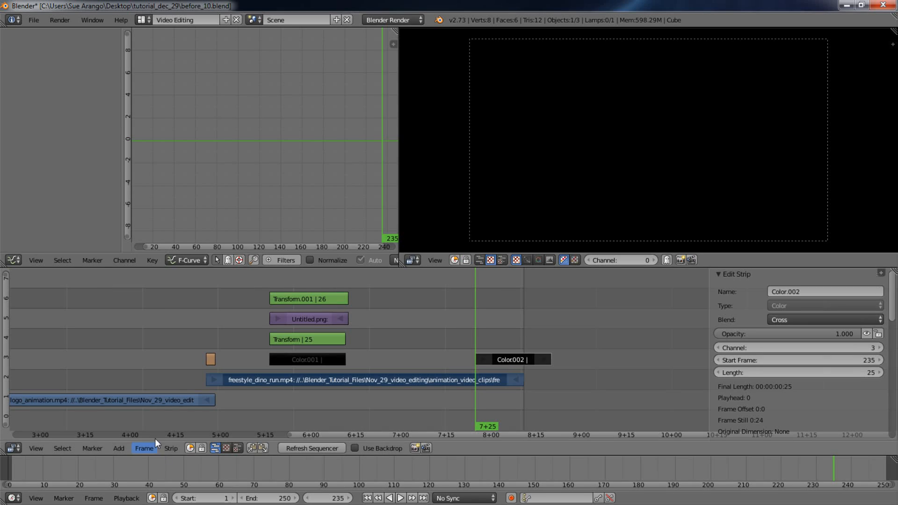
{"action": "left_click", "coordinate": [112, 446]}
{"action": "mouse_move", "coordinate": [159, 367]}
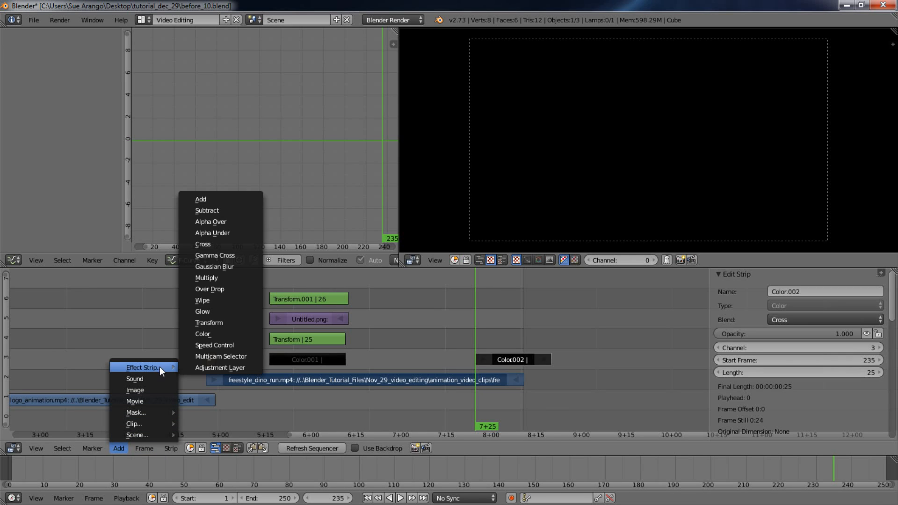
{"action": "left_click", "coordinate": [230, 255]}
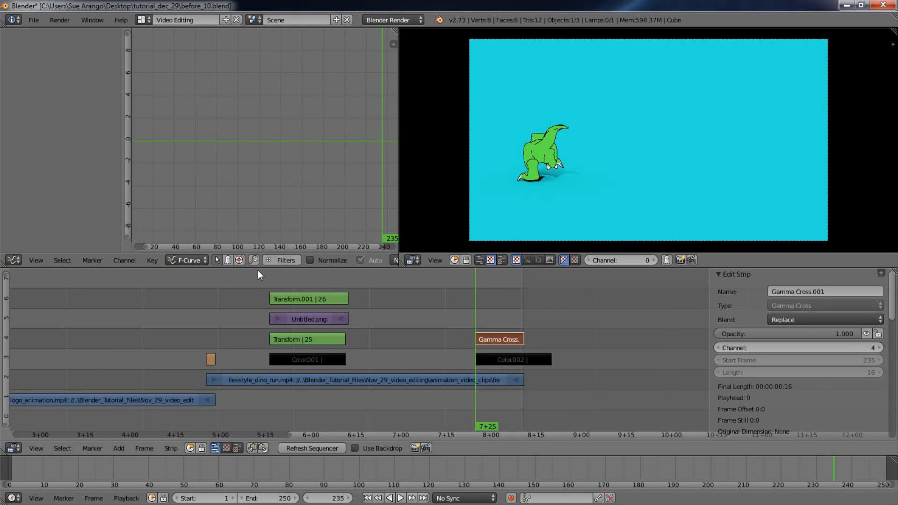
Cut the black Color strip at frame 251, where the freestyle_dino_run.mp4 clip ends, and delete the leftover piece beyond it
{"action": "left_click_drag", "start_coordinate": [446, 351], "coordinate": [525, 355]}
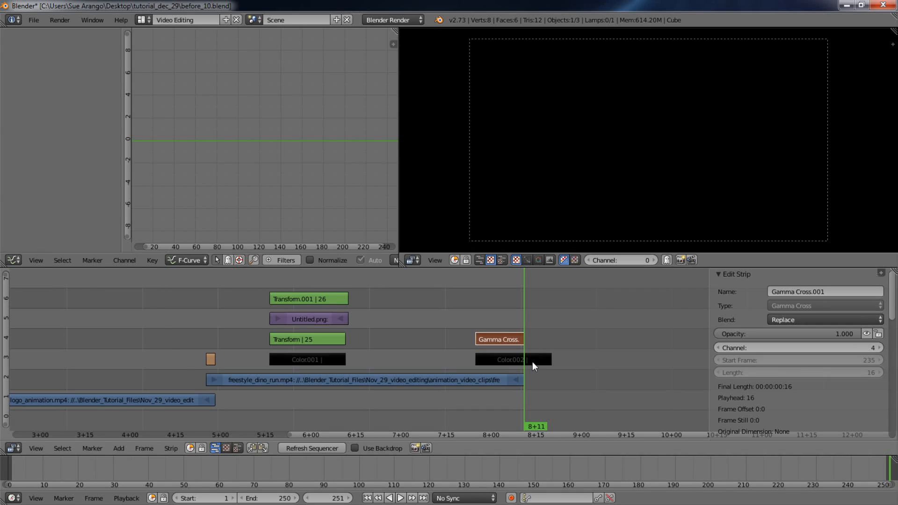
{"action": "right_click", "coordinate": [534, 361]}
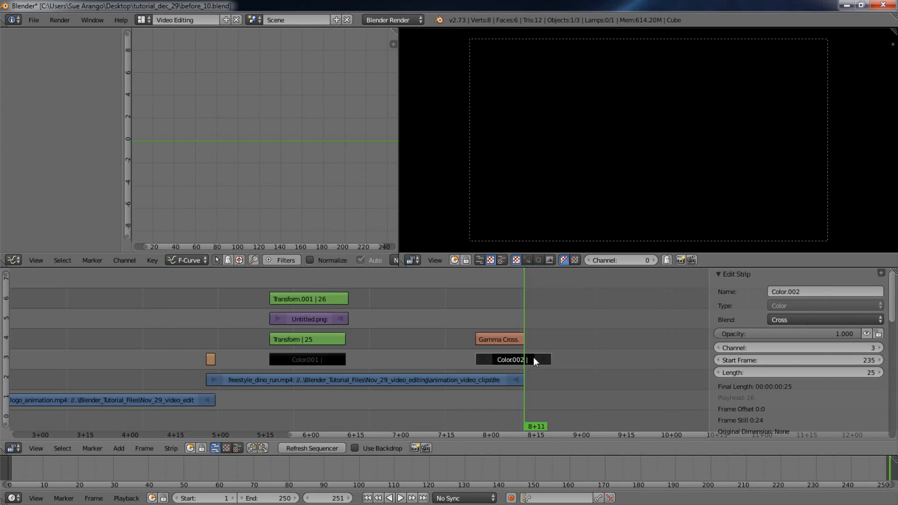
{"action": "key", "text": "k"}
{"action": "right_click", "coordinate": [538, 358]}
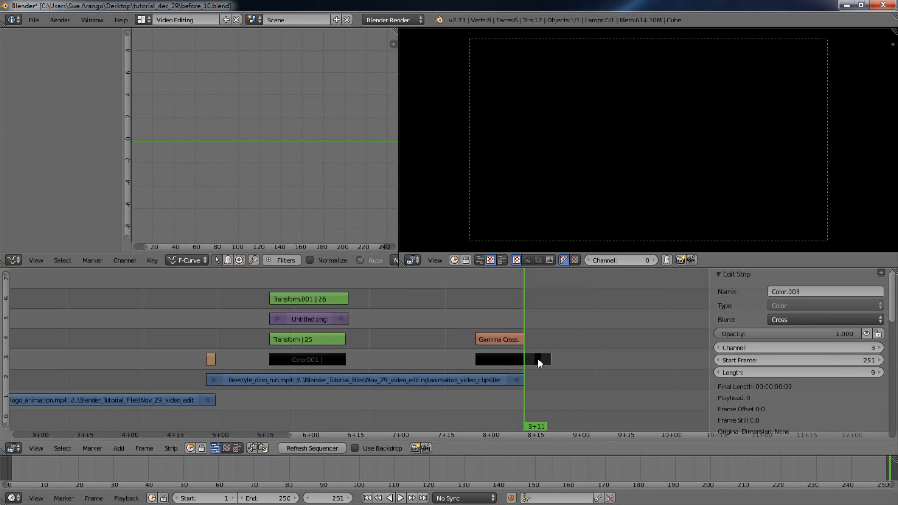
{"action": "key", "text": "x"}
{"action": "left_click", "coordinate": [538, 360]}
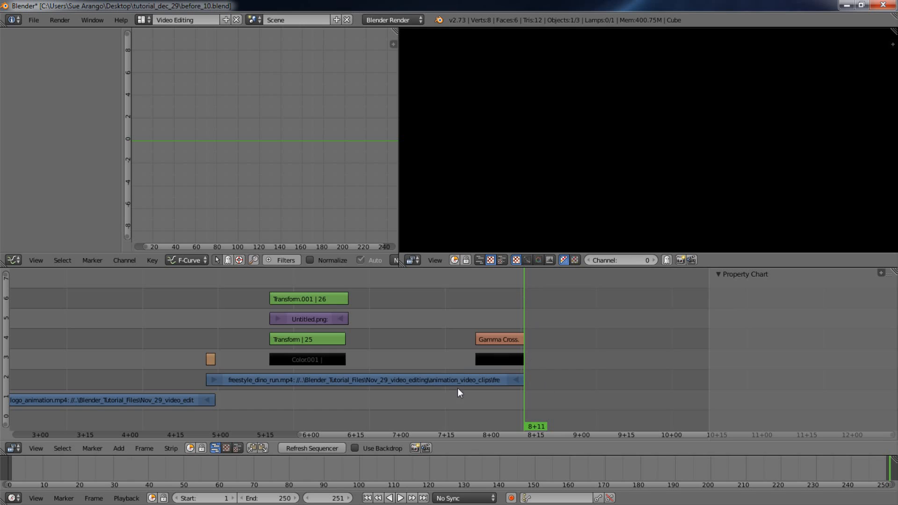
Set the scene's end frame to 251 to match the end of the last strips
{"action": "scroll", "coordinate": [452, 353], "scroll_direction": "down", "scroll_amount": 4}
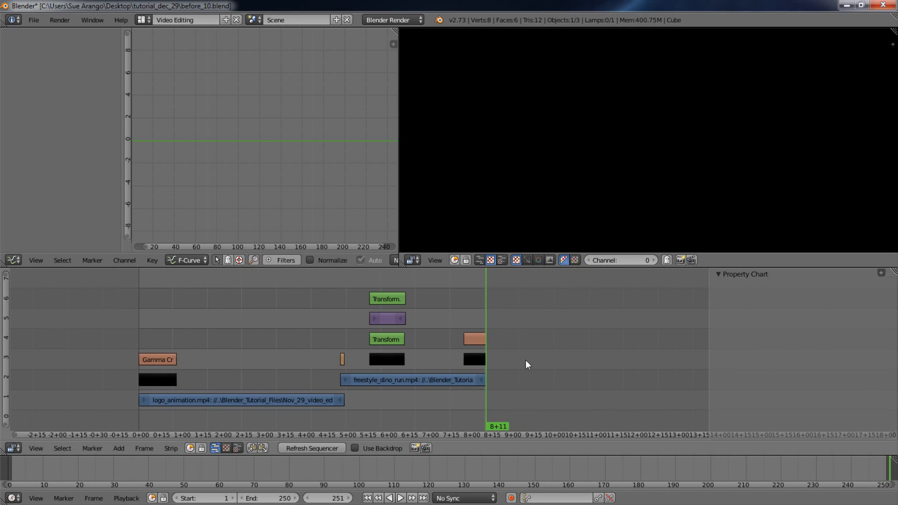
{"action": "middle_click_drag", "start_coordinate": [527, 348], "coordinate": [569, 340]}
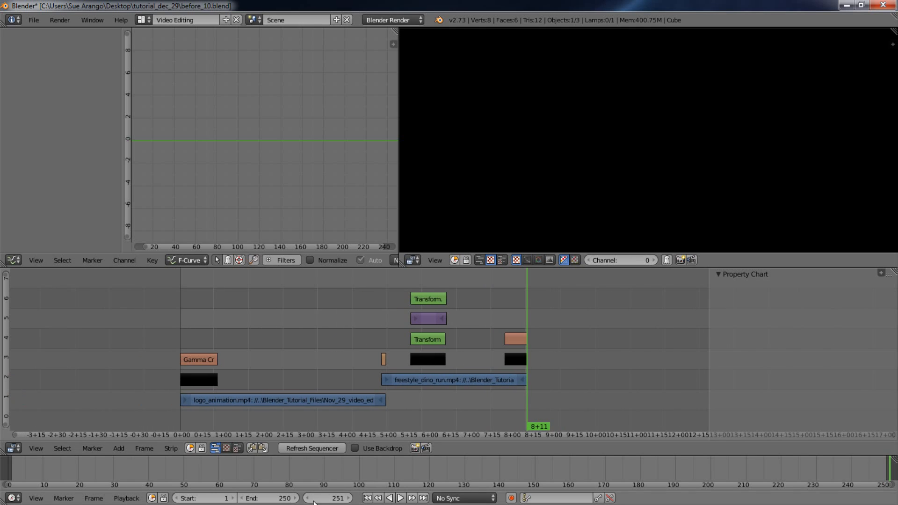
{"action": "left_click", "coordinate": [280, 499]}
{"action": "type", "text": "2"}
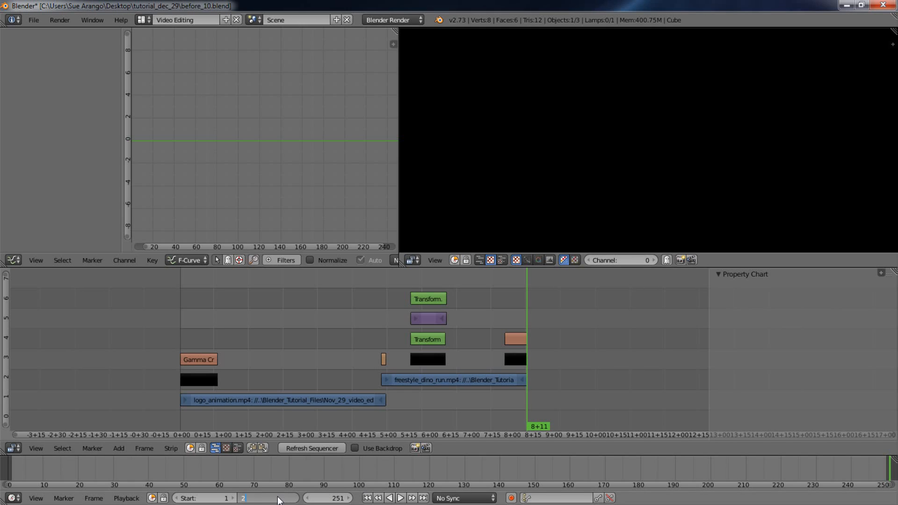
{"action": "type", "text": "51"}
{"action": "key", "text": "Return"}
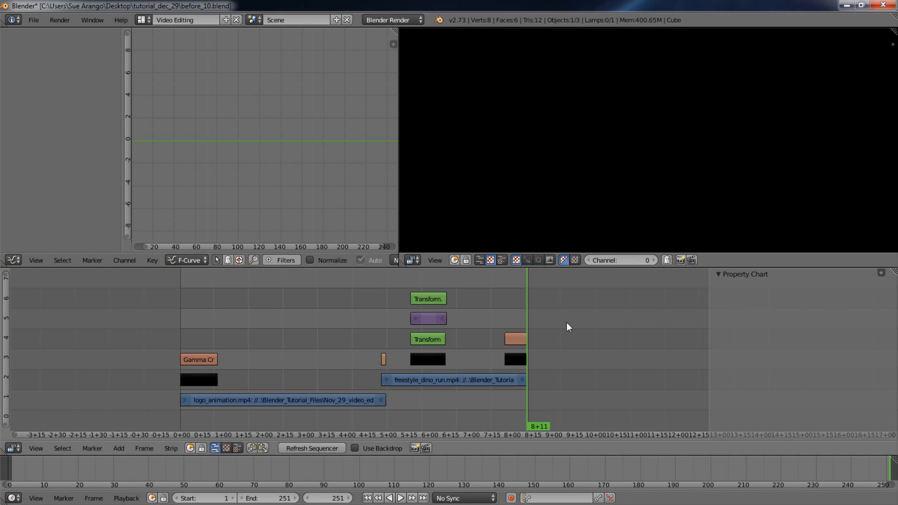
Play the whole edit from frame 1 to review it, and check the playhead against the end of the last clip
{"action": "left_click", "coordinate": [180, 413]}
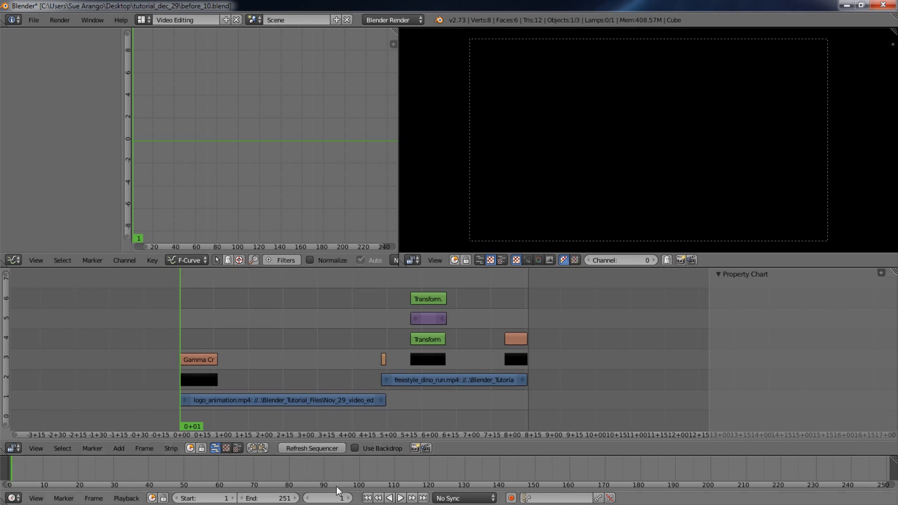
{"action": "left_click", "coordinate": [401, 499]}
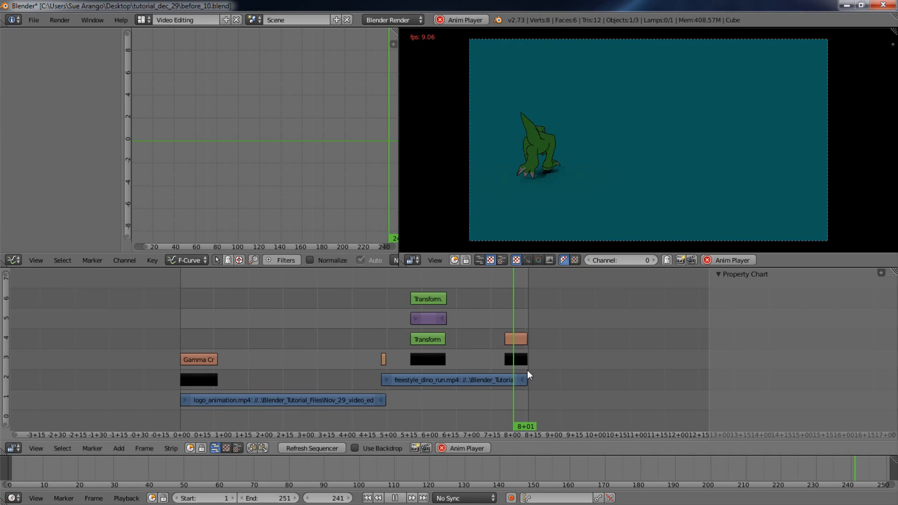
{"action": "left_click", "coordinate": [395, 498]}
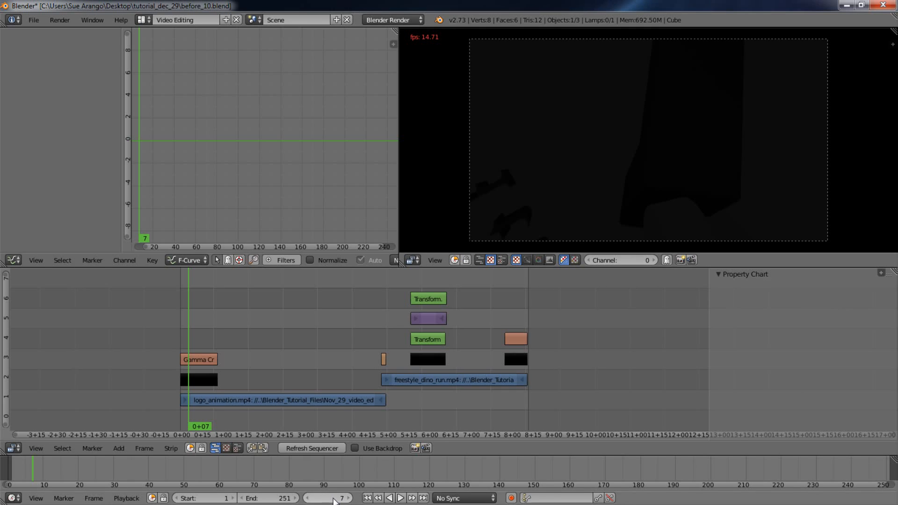
{"action": "left_click_drag", "start_coordinate": [497, 405], "coordinate": [683, 378]}
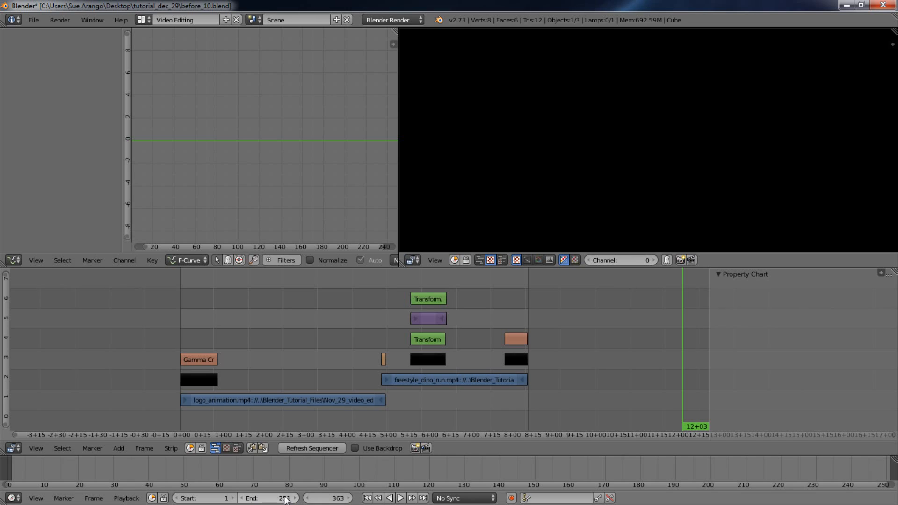
{"action": "mouse_move", "coordinate": [524, 400]}
{"action": "left_mouse_down"}
{"action": "mouse_move", "coordinate": [536, 406]}
{"action": "mouse_move", "coordinate": [528, 409]}
{"action": "left_mouse_up"}
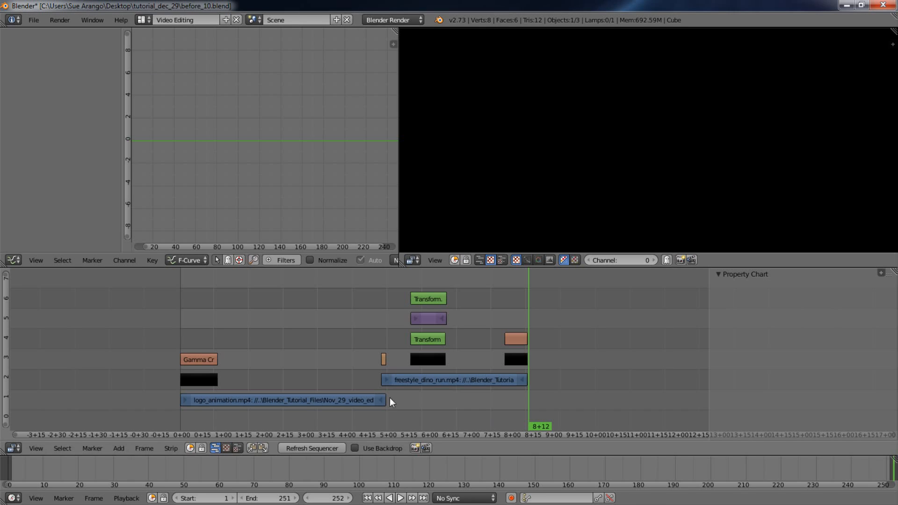
Examine the render dimensions, frame range, output path and encoding settings in the Default layout, and return to the Video Editing layout
{"action": "left_click", "coordinate": [148, 22]}
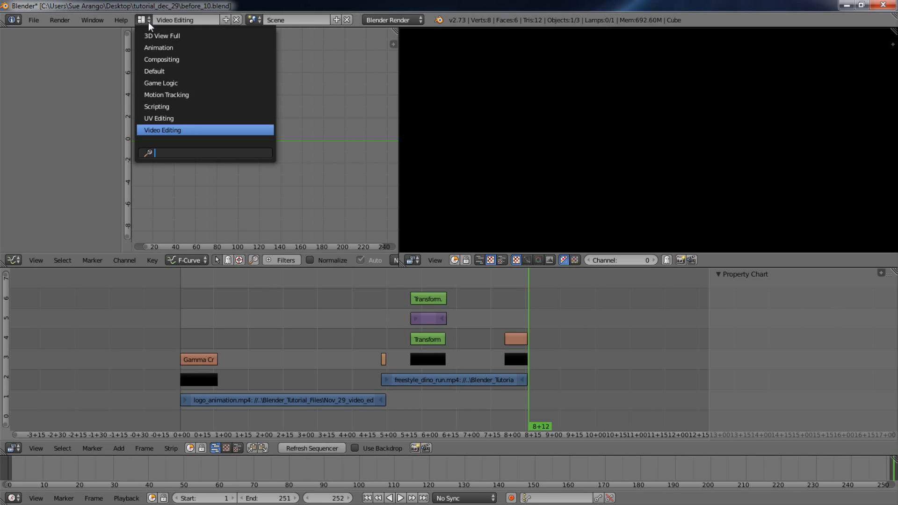
{"action": "left_click", "coordinate": [172, 71]}
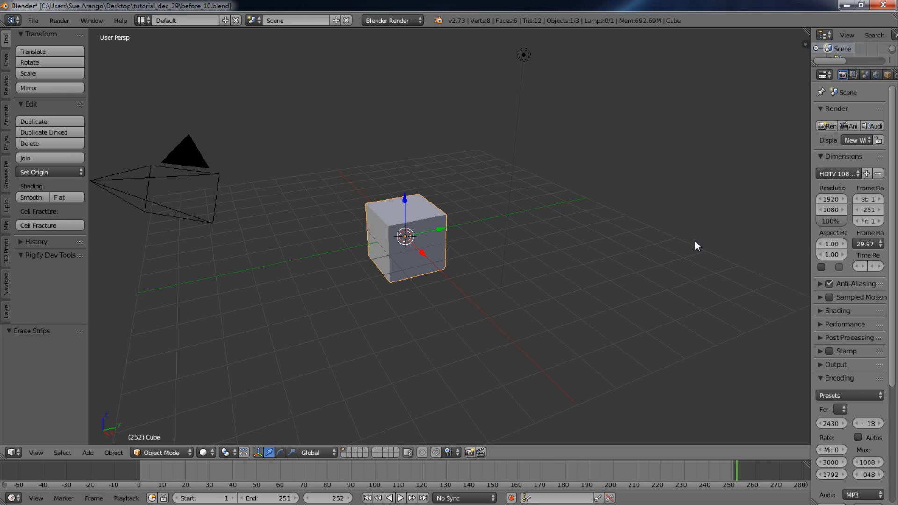
{"action": "left_click_drag", "start_coordinate": [788, 273], "coordinate": [633, 278]}
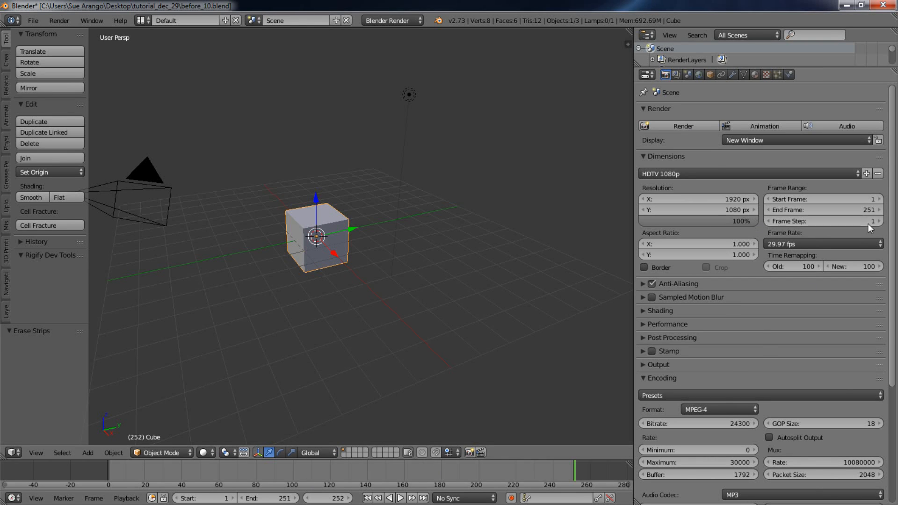
{"action": "mouse_move", "coordinate": [892, 239]}
{"action": "left_mouse_down"}
{"action": "mouse_move", "coordinate": [896, 356]}
{"action": "mouse_move", "coordinate": [894, 233]}
{"action": "left_mouse_up"}
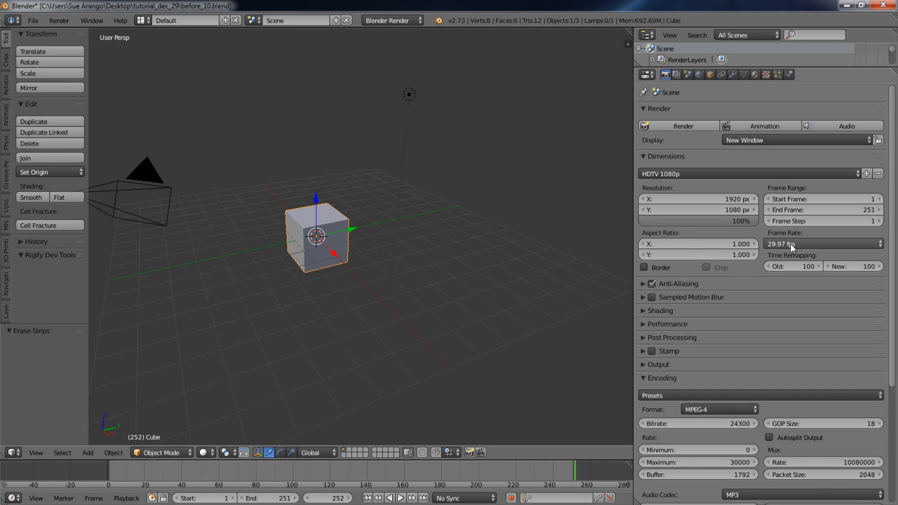
{"action": "scroll", "coordinate": [880, 419], "scroll_direction": "down", "scroll_amount": 6}
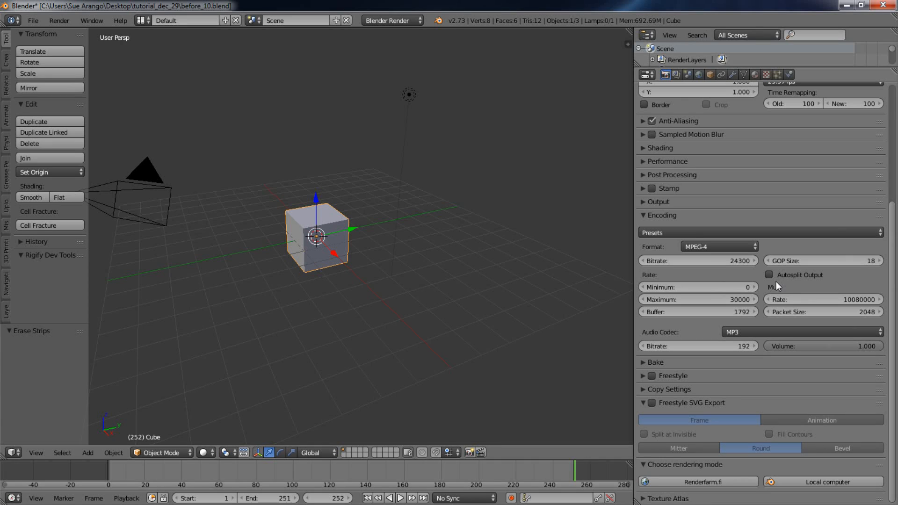
{"action": "left_click", "coordinate": [644, 202]}
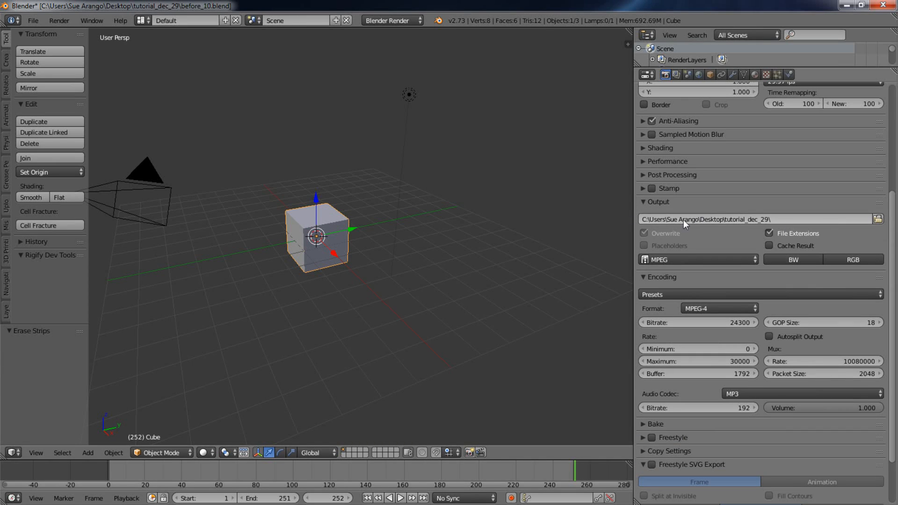
{"action": "left_click", "coordinate": [643, 202]}
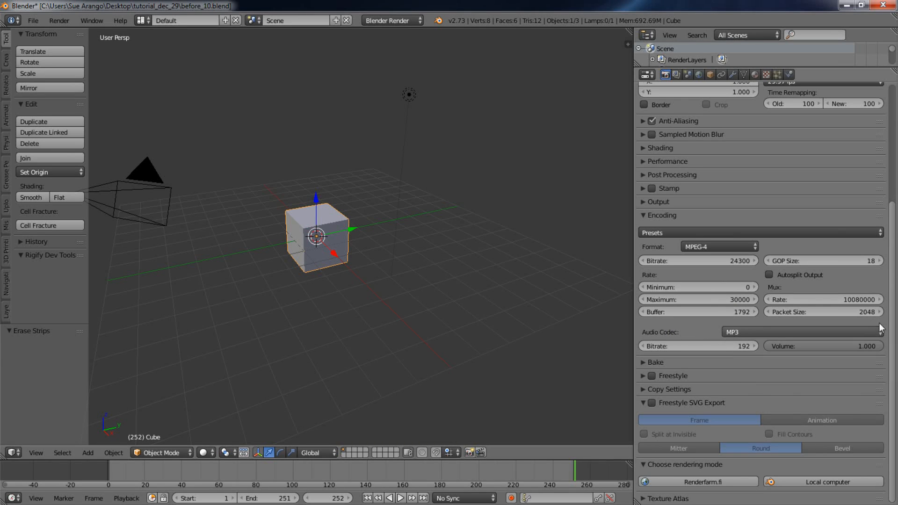
{"action": "scroll", "coordinate": [891, 255], "scroll_direction": "up", "scroll_amount": 3}
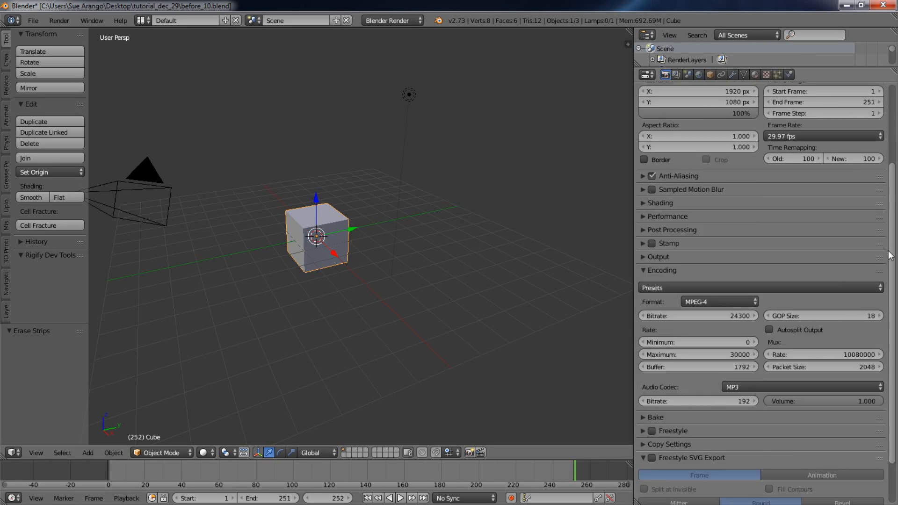
{"action": "scroll", "coordinate": [890, 255], "scroll_direction": "up", "scroll_amount": 5}
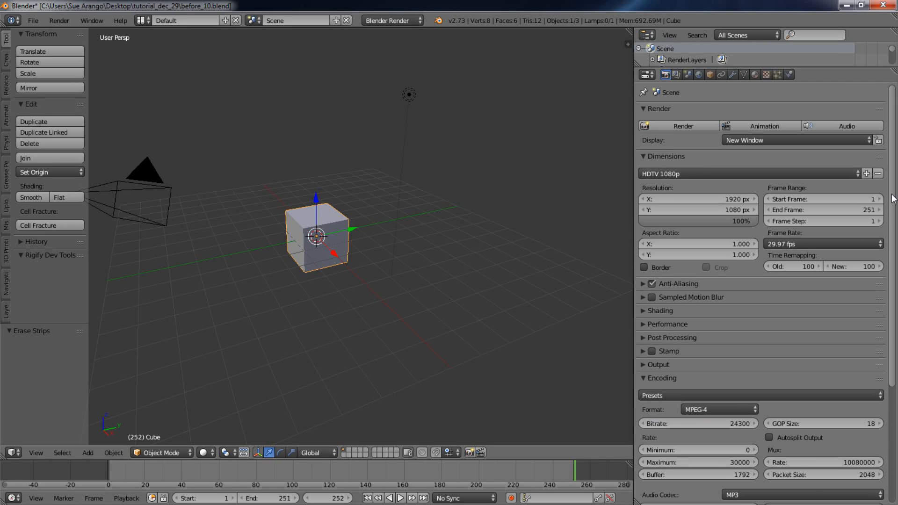
{"action": "left_click", "coordinate": [147, 22]}
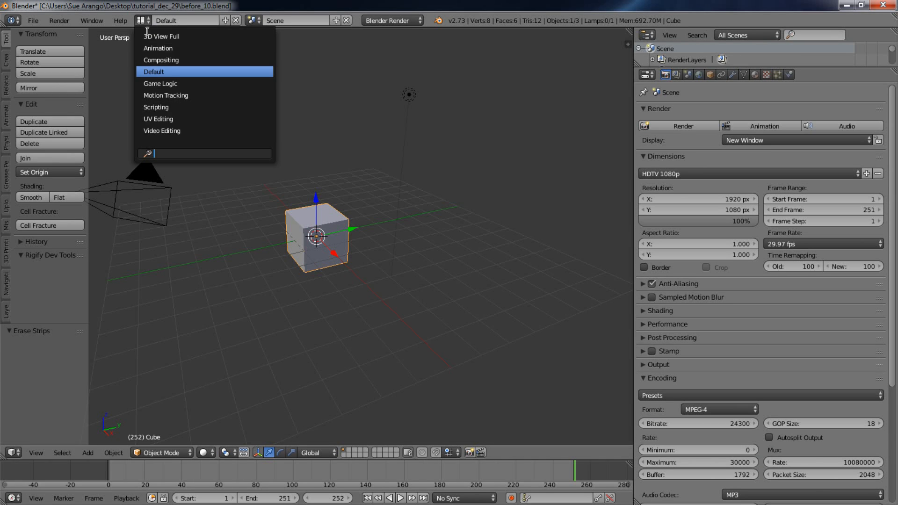
{"action": "left_click", "coordinate": [185, 131]}
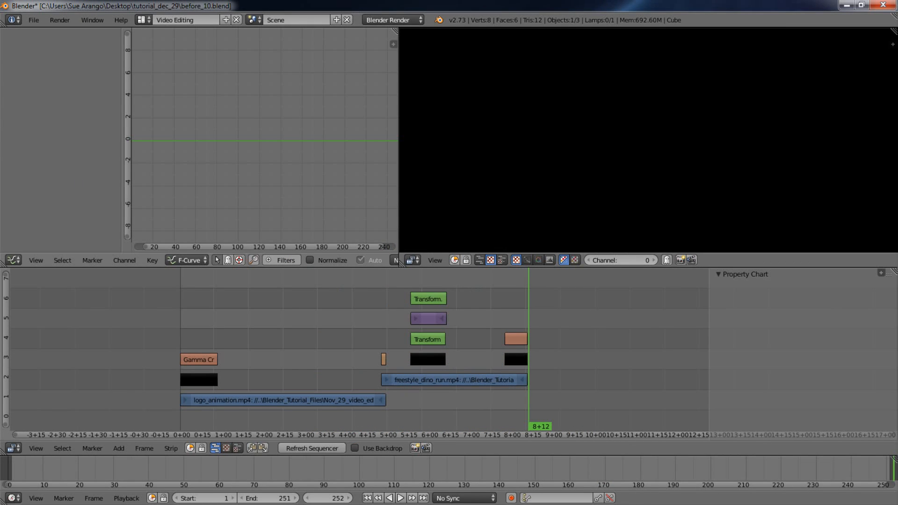
Switch to the YouTube channel page in Chrome, maximize the window and open the Audio Library in Creator Studio
{"action": "left_click_drag", "start_coordinate": [0, 159], "coordinate": [412, 50]}
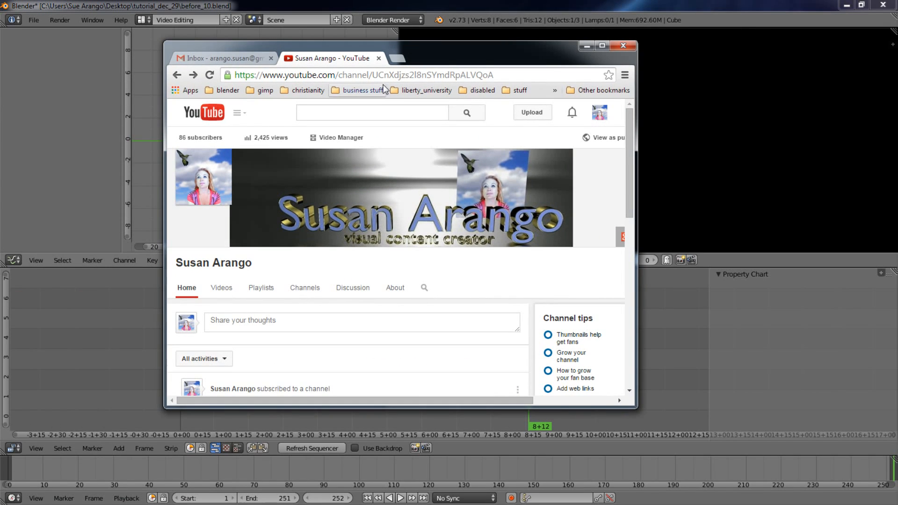
{"action": "left_click", "coordinate": [602, 46]}
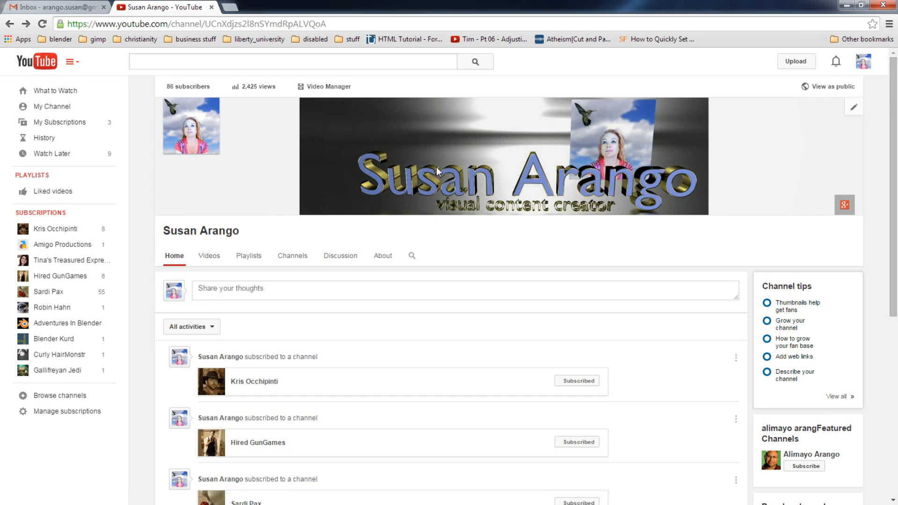
{"action": "left_click", "coordinate": [865, 62]}
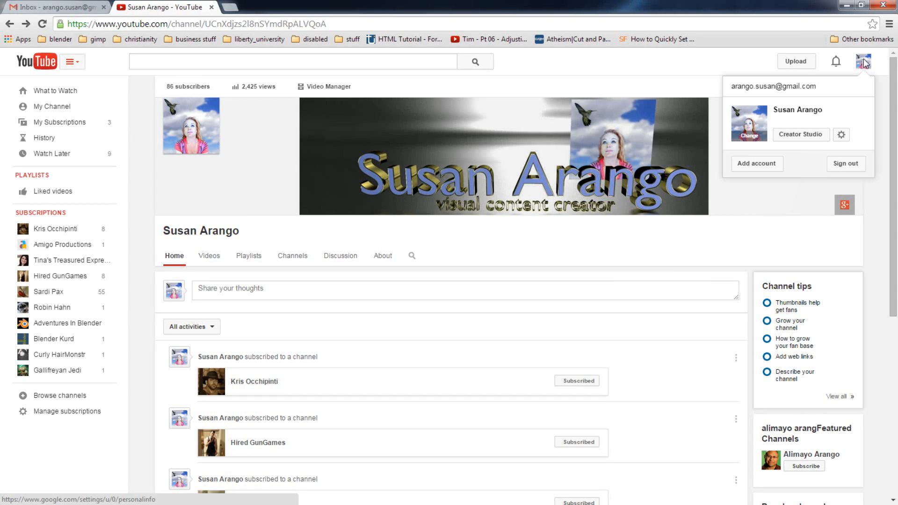
{"action": "left_click", "coordinate": [806, 136]}
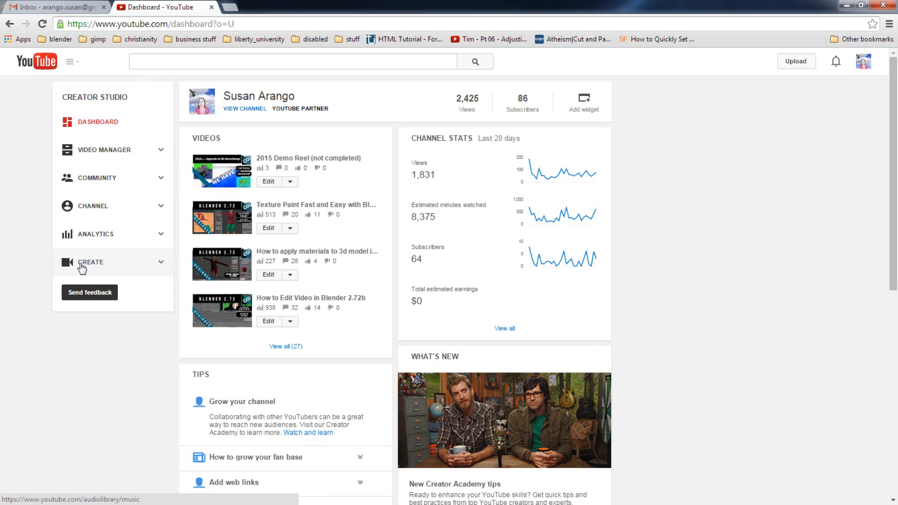
{"action": "left_click", "coordinate": [99, 265]}
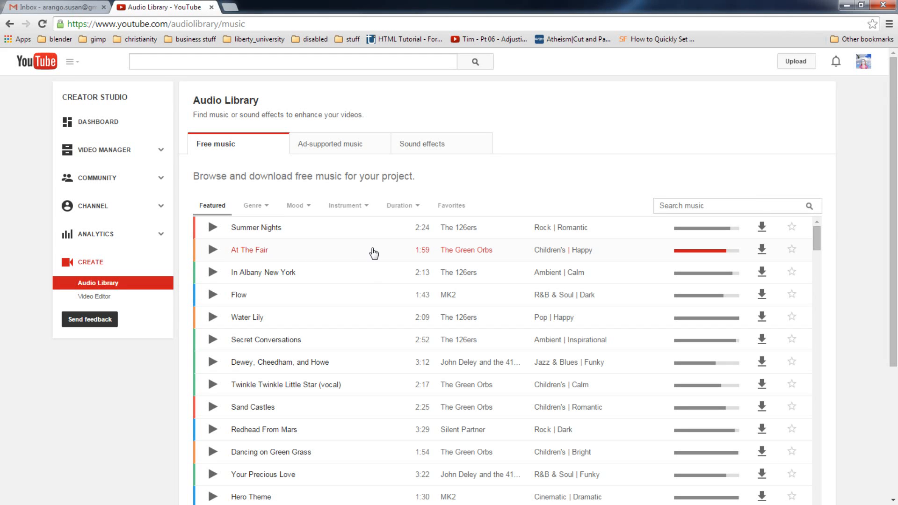
Browse the featured free music and preview the tracks Summer Nights, Flow and Secret Conversations
{"action": "scroll", "coordinate": [373, 253], "scroll_direction": "down", "scroll_amount": 2}
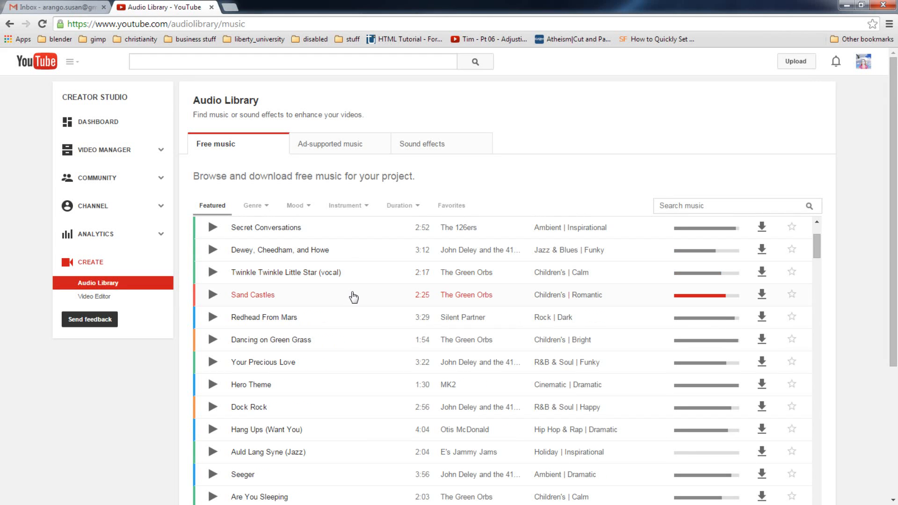
{"action": "scroll", "coordinate": [354, 297], "scroll_direction": "up", "scroll_amount": 2}
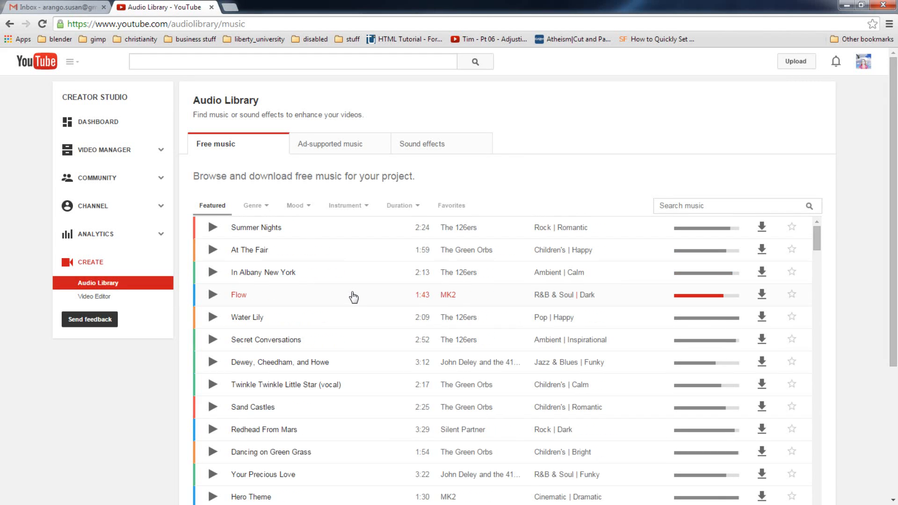
{"action": "left_click", "coordinate": [273, 234]}
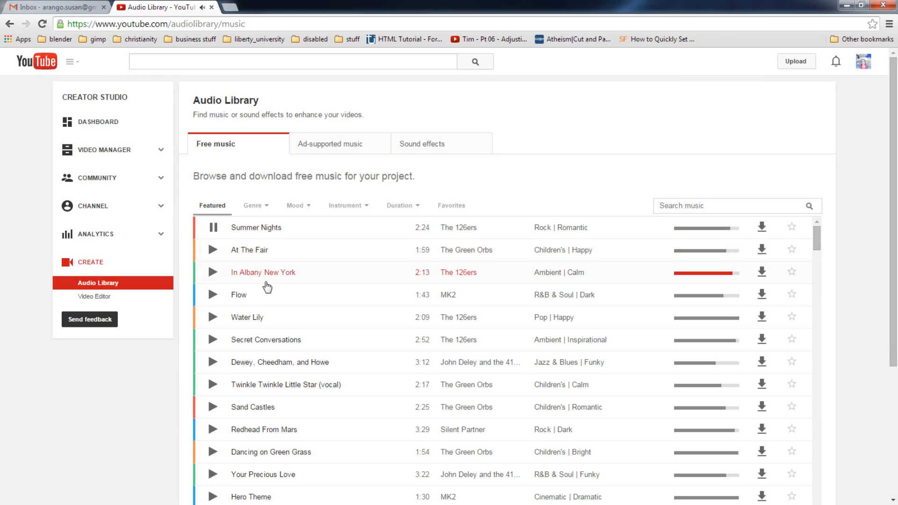
{"action": "left_click", "coordinate": [239, 298]}
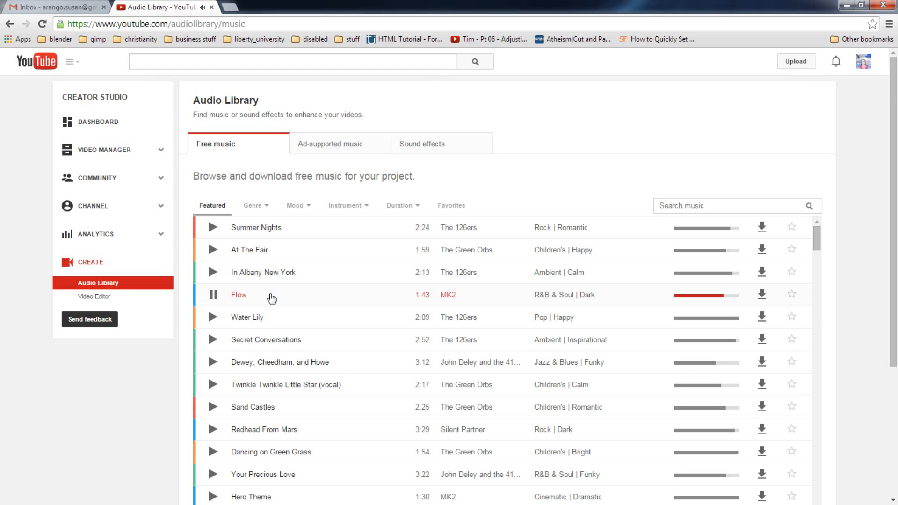
{"action": "scroll", "coordinate": [271, 300], "scroll_direction": "down", "scroll_amount": 1}
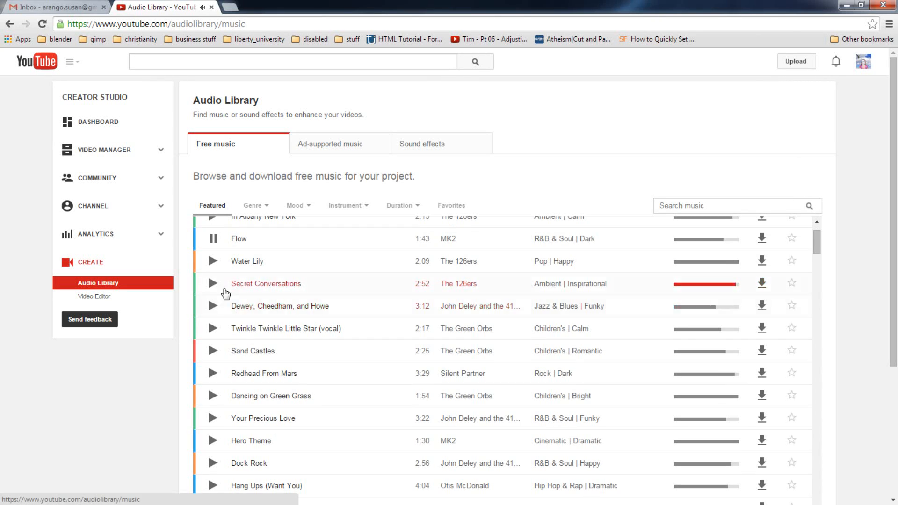
{"action": "left_click", "coordinate": [211, 284]}
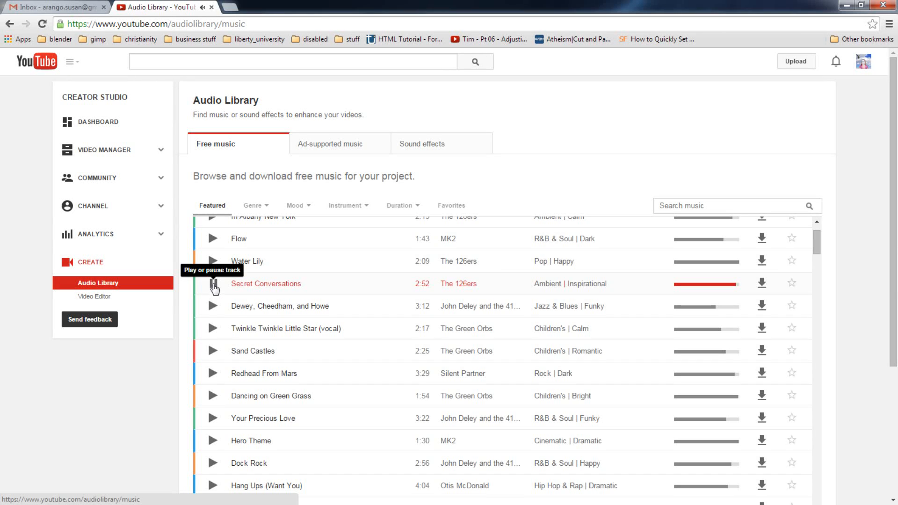
Preview the track Flow by MK2 again and download it from the Audio Library
{"action": "left_click", "coordinate": [213, 241]}
{"action": "left_click", "coordinate": [213, 240]}
{"action": "left_click", "coordinate": [762, 239]}
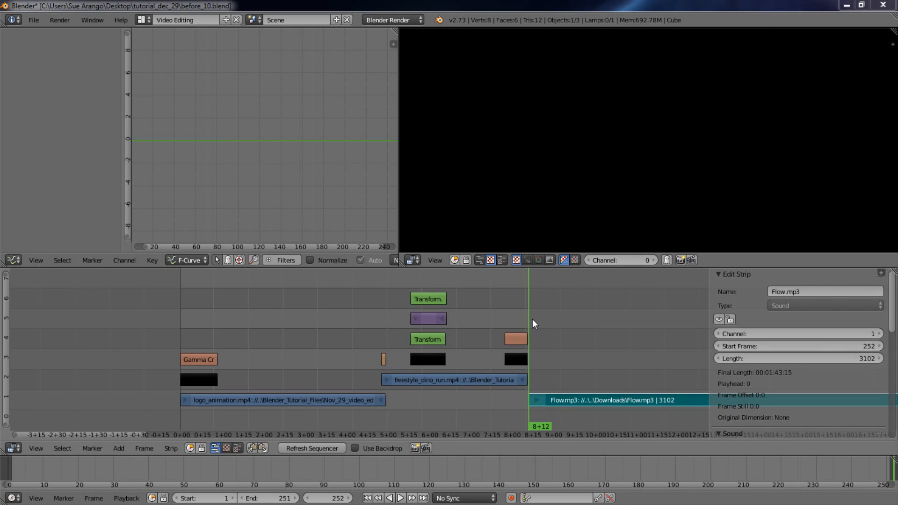
Set the playhead to frame 1 and move the Flow.mp3 sound strip to channel 7, starting at frame 1
{"action": "left_click", "coordinate": [181, 342]}
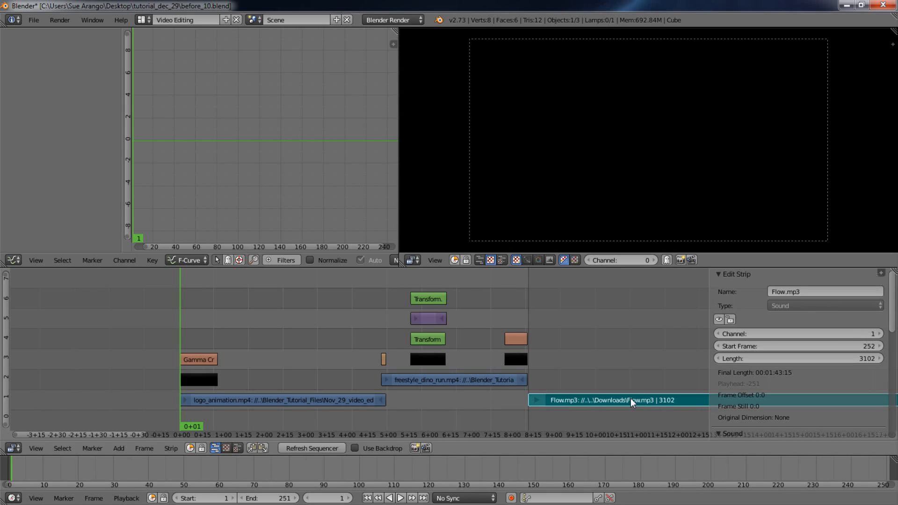
{"action": "key", "text": "g"}
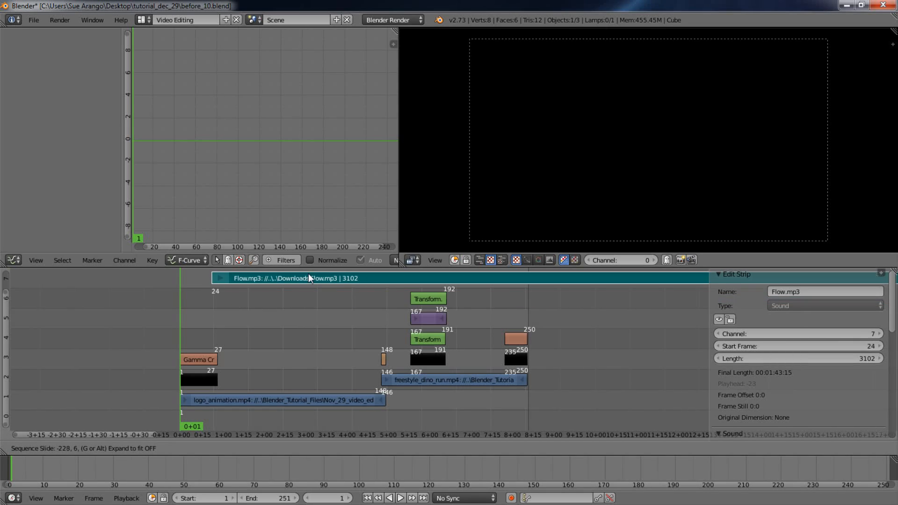
{"action": "left_click", "coordinate": [282, 277]}
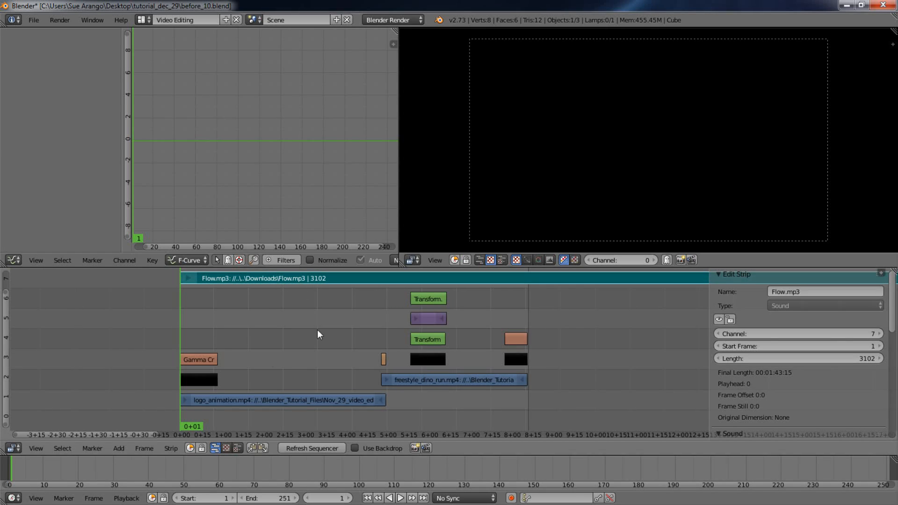
Play the edit with the music twice from the beginning to review it, and return the playhead to frame 0
{"action": "left_click", "coordinate": [401, 499]}
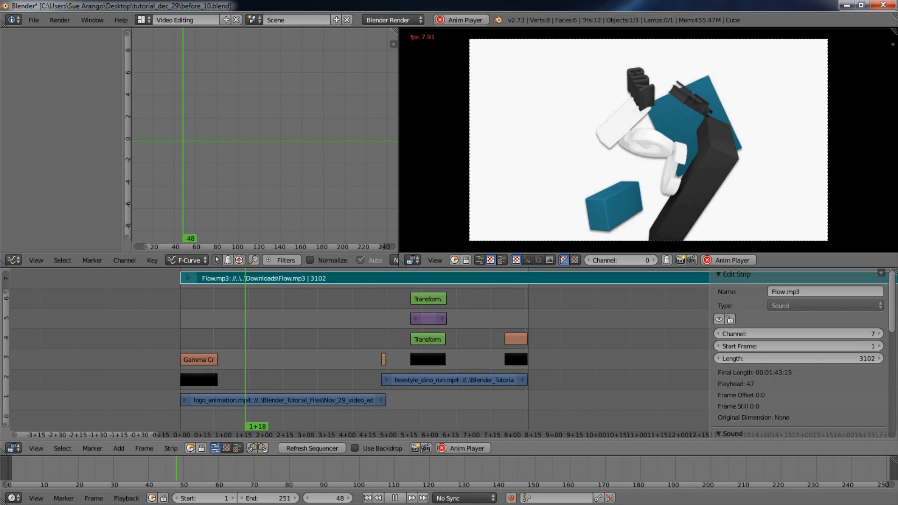
{"action": "key", "text": "Escape"}
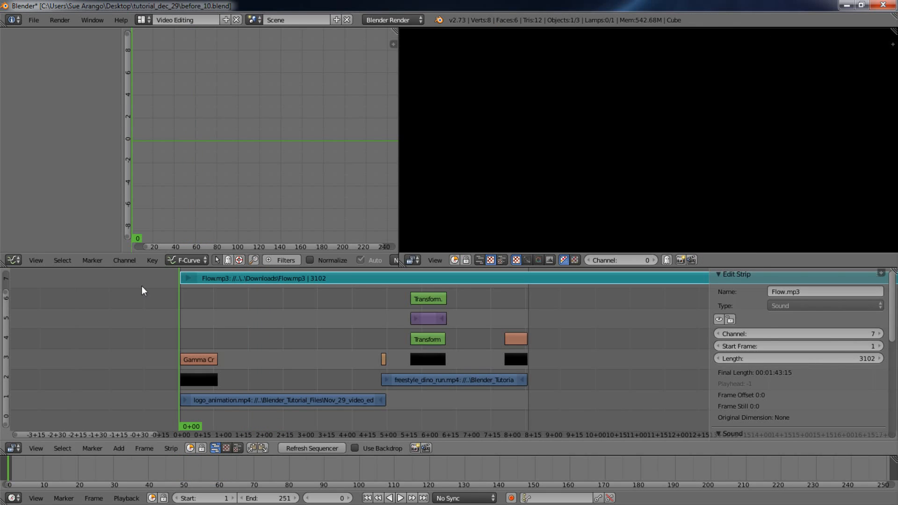
{"action": "left_click", "coordinate": [400, 498]}
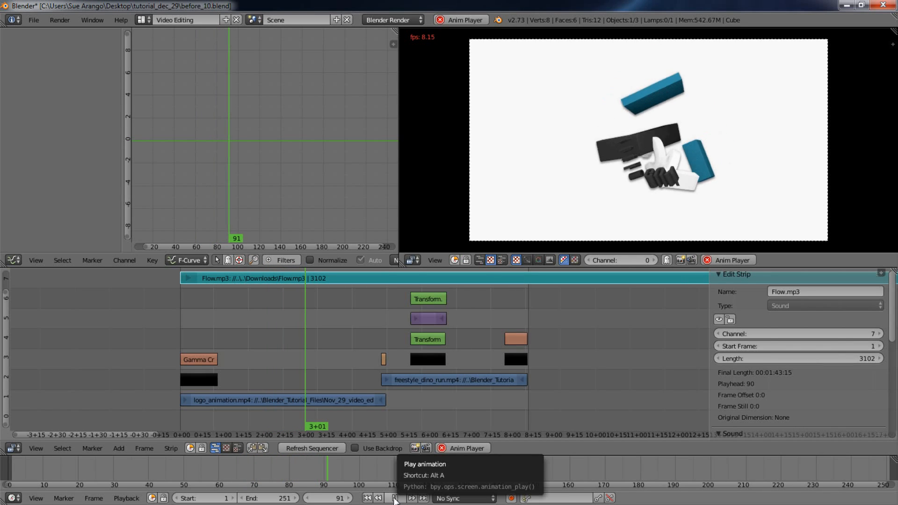
{"action": "left_click", "coordinate": [395, 498]}
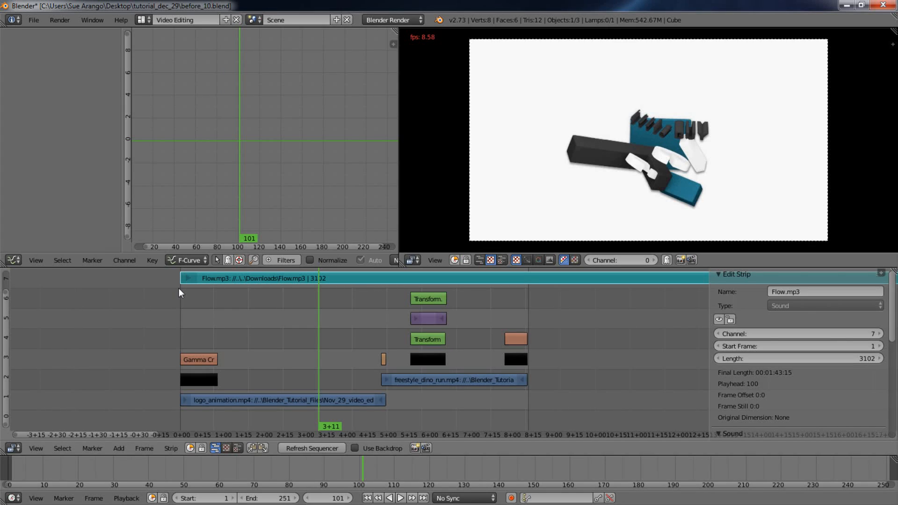
{"action": "left_click_drag", "start_coordinate": [179, 288], "coordinate": [175, 307]}
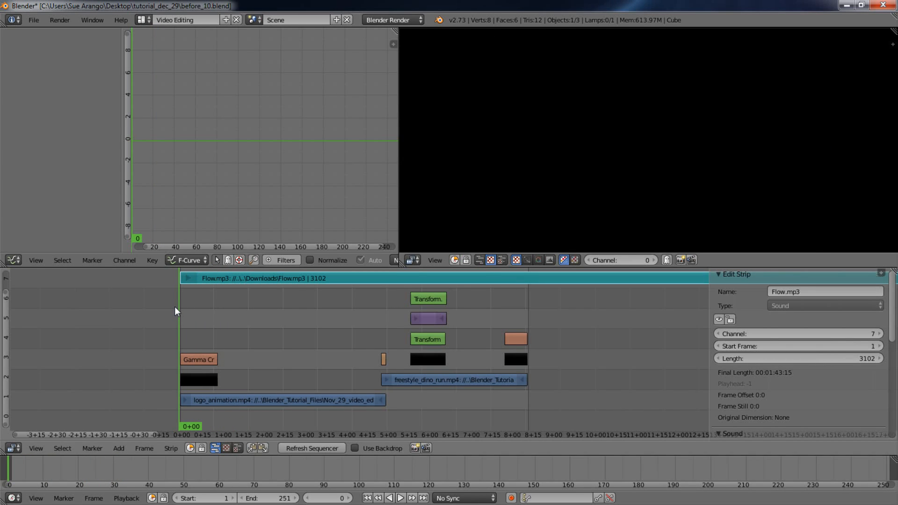